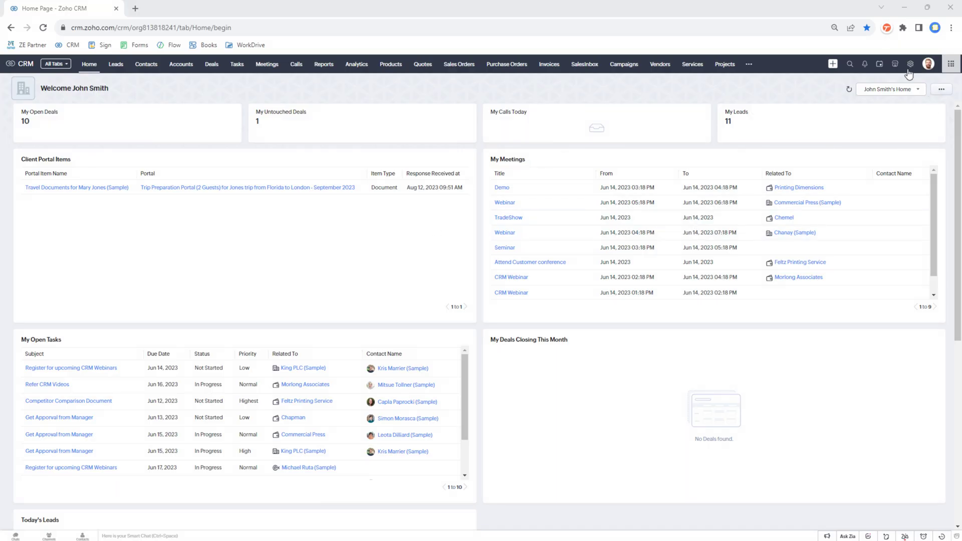
Open the settings of the installed ZE Portal extension and check the portal's set-up status.
left_click(909, 65)
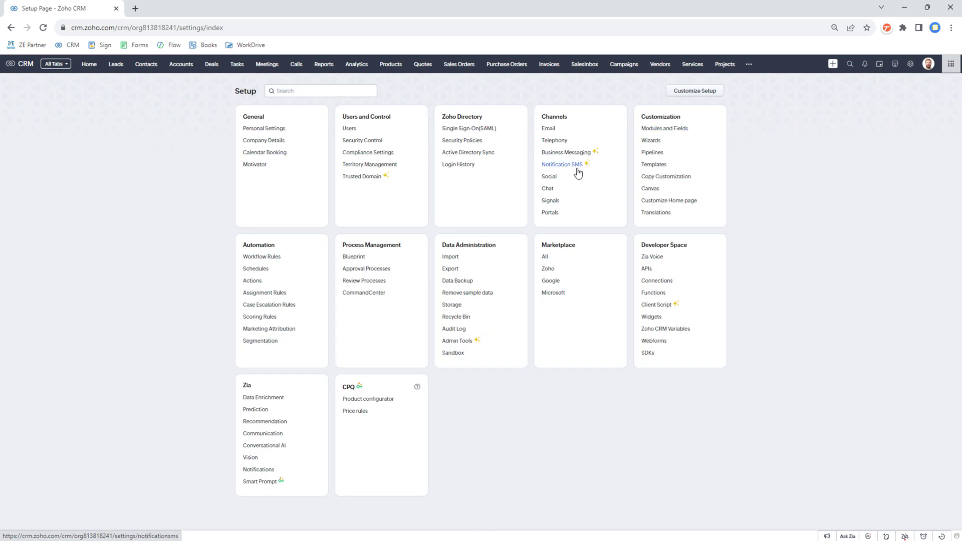
left_click(545, 258)
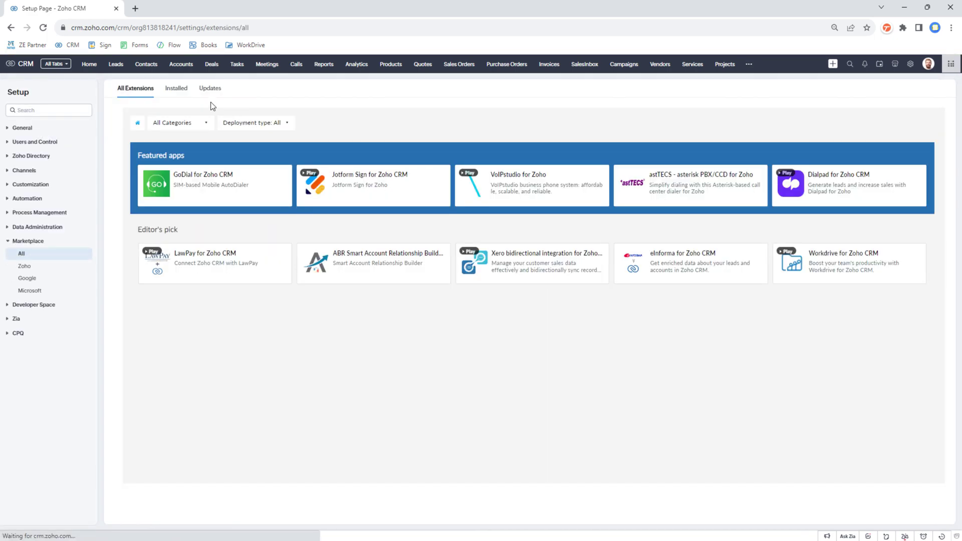
left_click(175, 89)
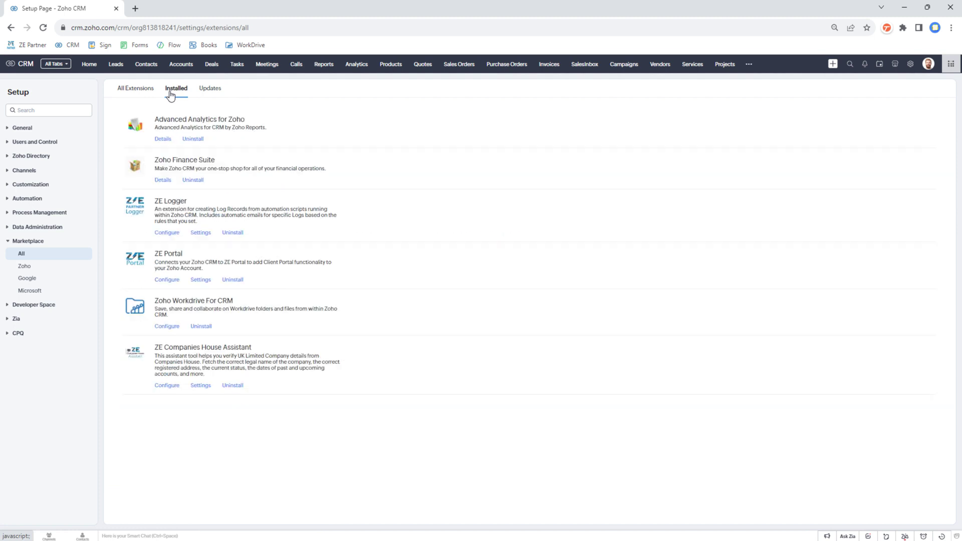
left_click(198, 286)
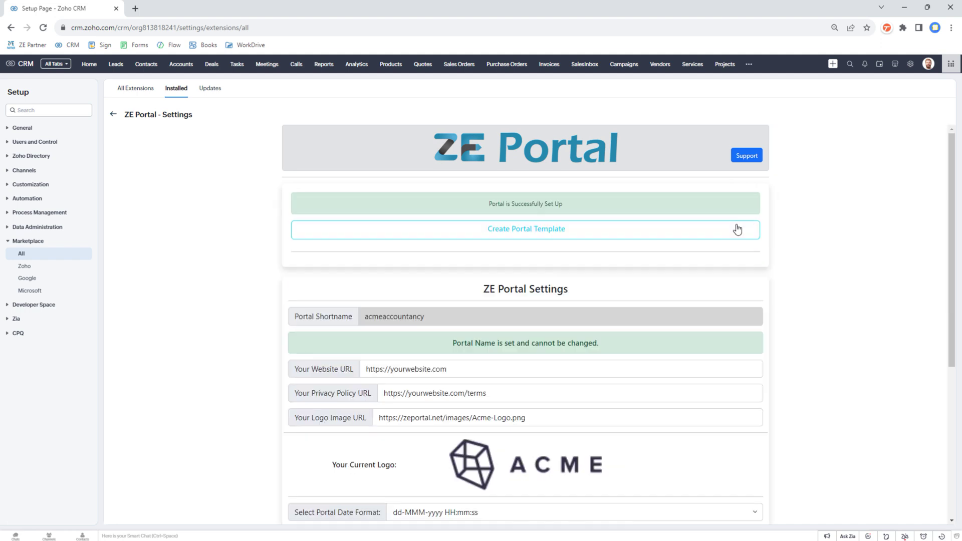
left_click_drag(472, 202, 570, 203)
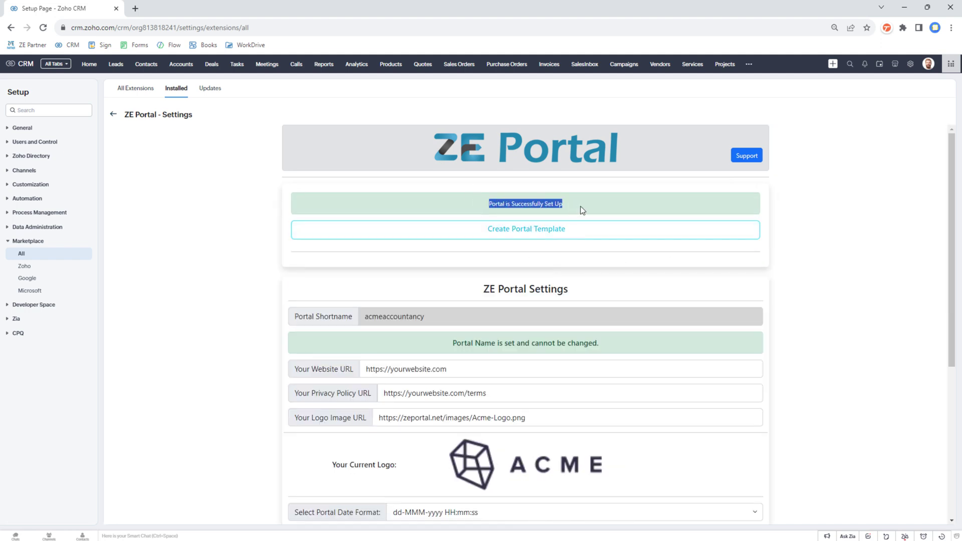
left_click(581, 208)
left_click(473, 208)
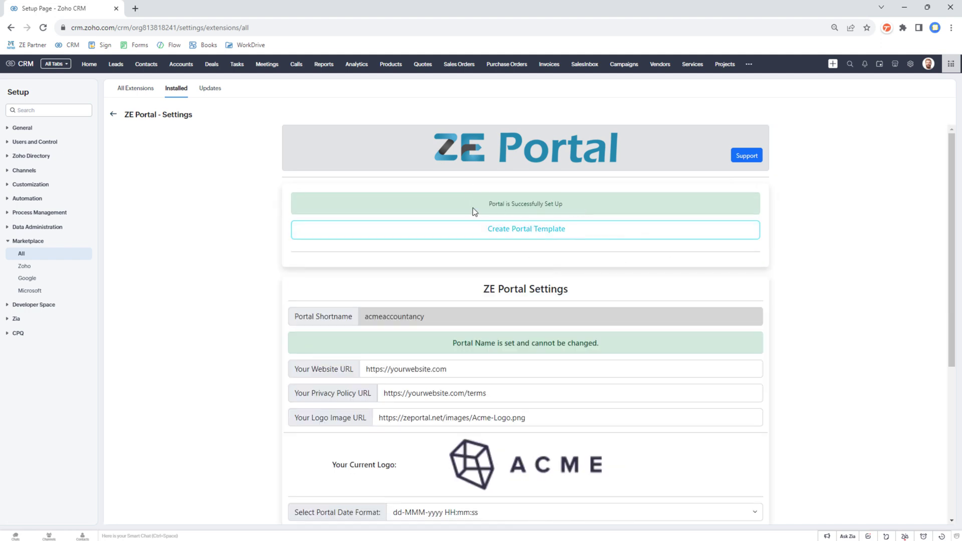
Review the extension's Zoho Data Center, oAuth connection and Zoho Books settings.
scroll(479, 215, "down", 5)
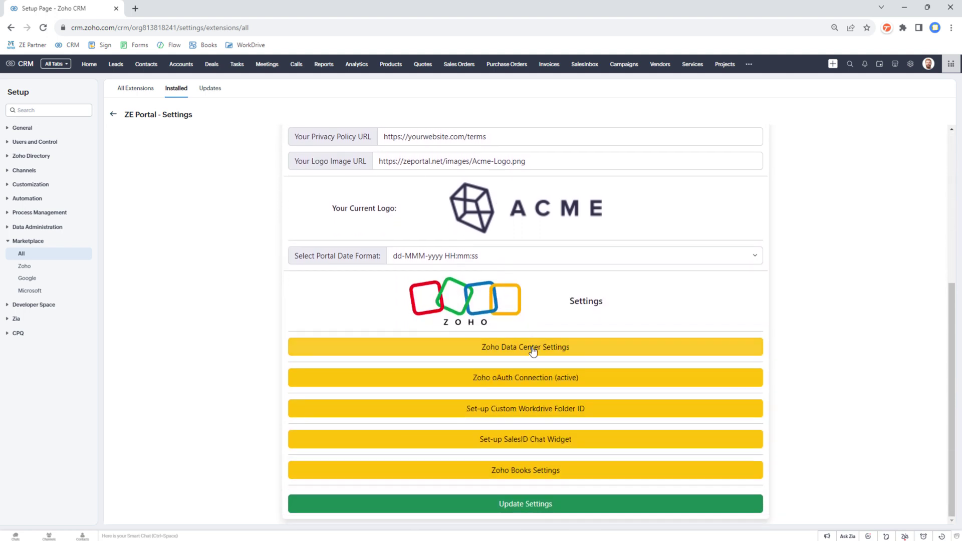
left_click(532, 347)
left_click(522, 448)
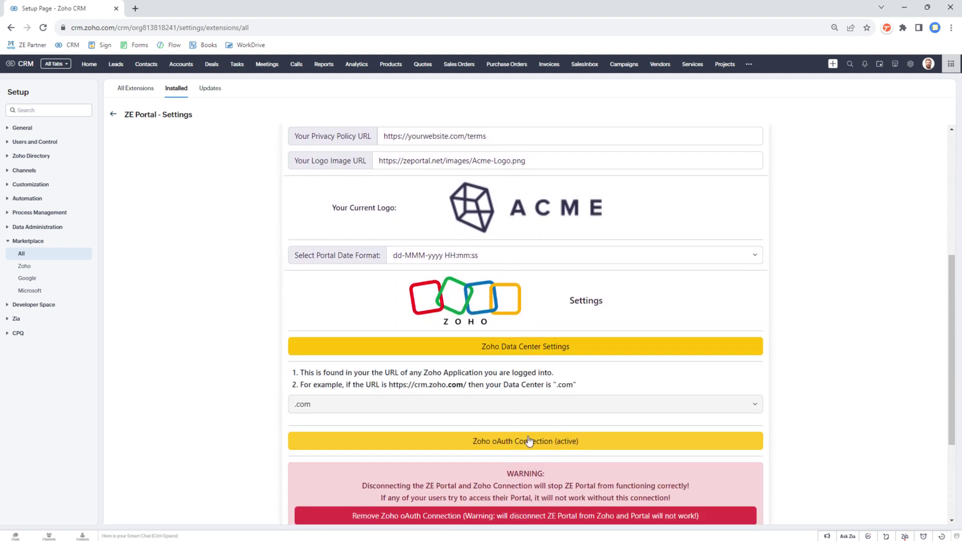
scroll(525, 439, "down", 3)
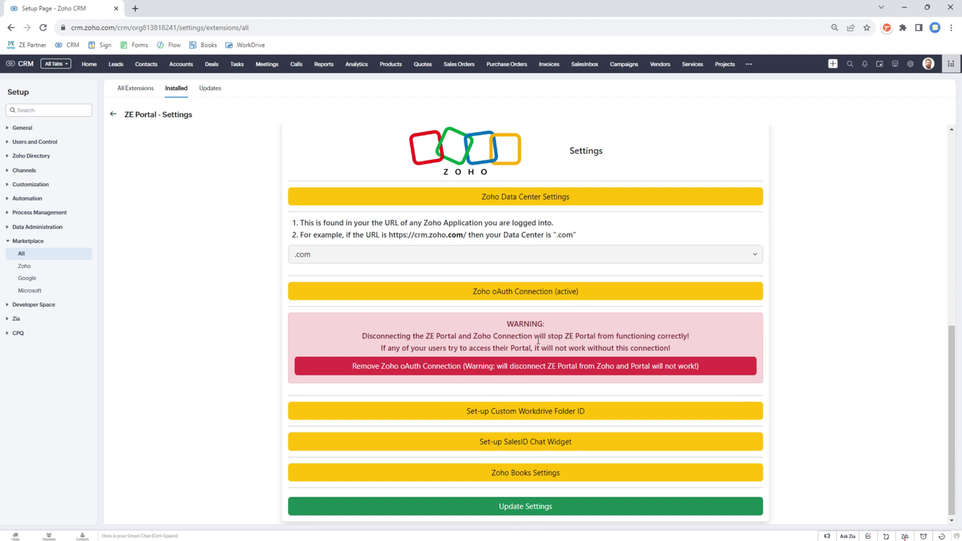
left_click(516, 461)
scroll(501, 451, "down", 1)
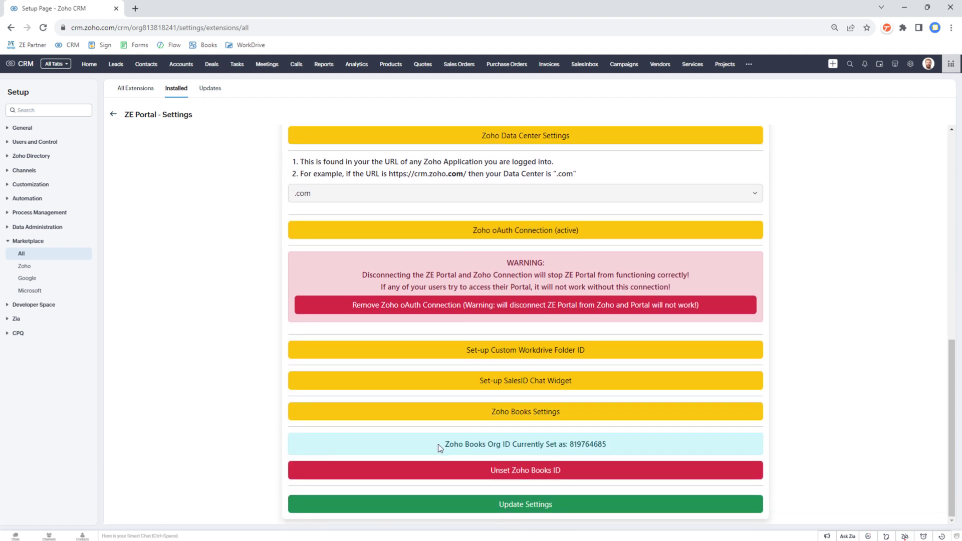
Compare the Zoho Books Org ID in the portal settings with the ID in the Zoho Books web address.
left_click_drag(440, 447, 569, 445)
middle_click(195, 51)
left_click(191, 15)
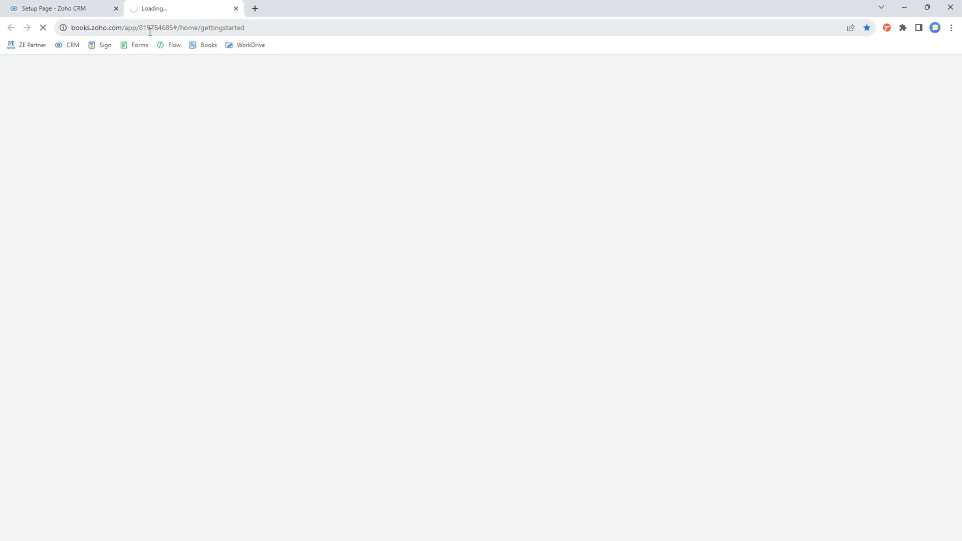
double_click(178, 28)
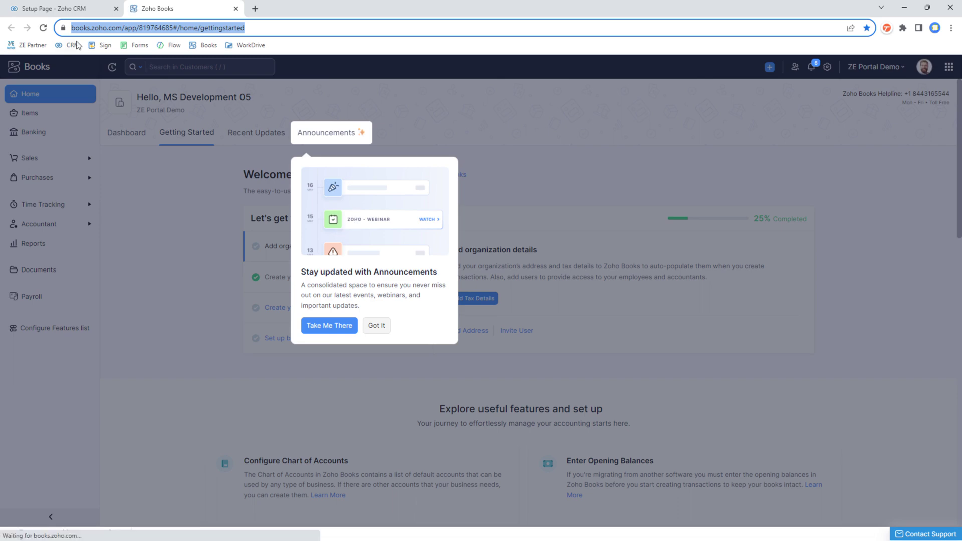
left_click(50, 8)
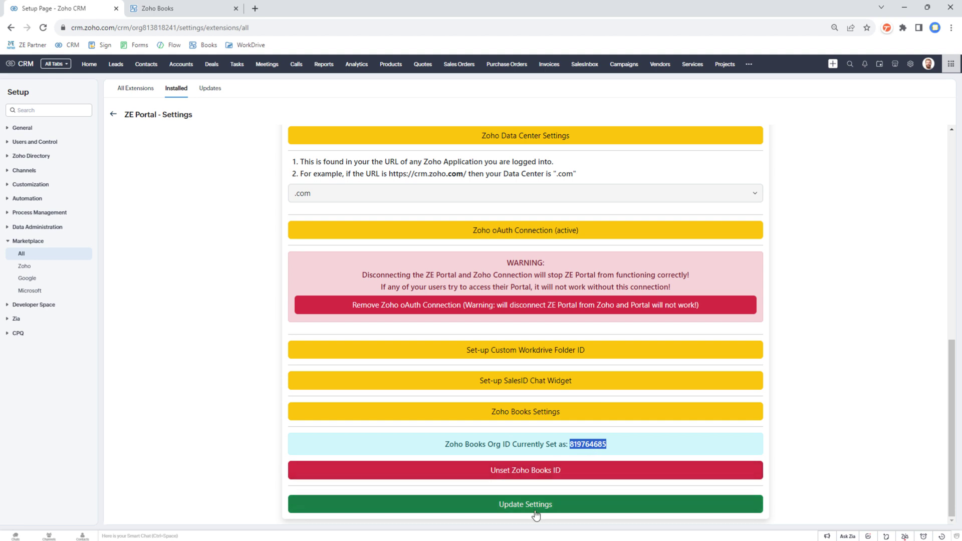
left_click(607, 444)
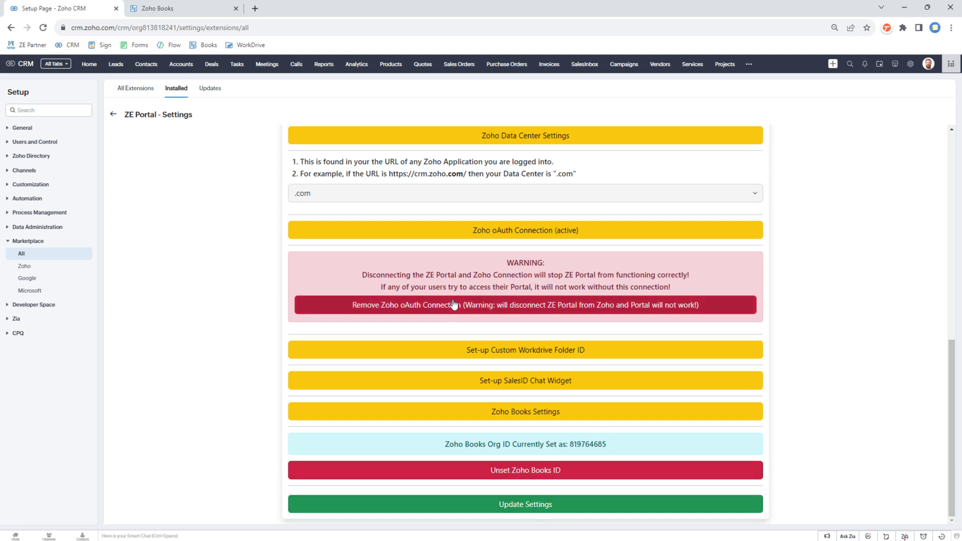
left_click(181, 12)
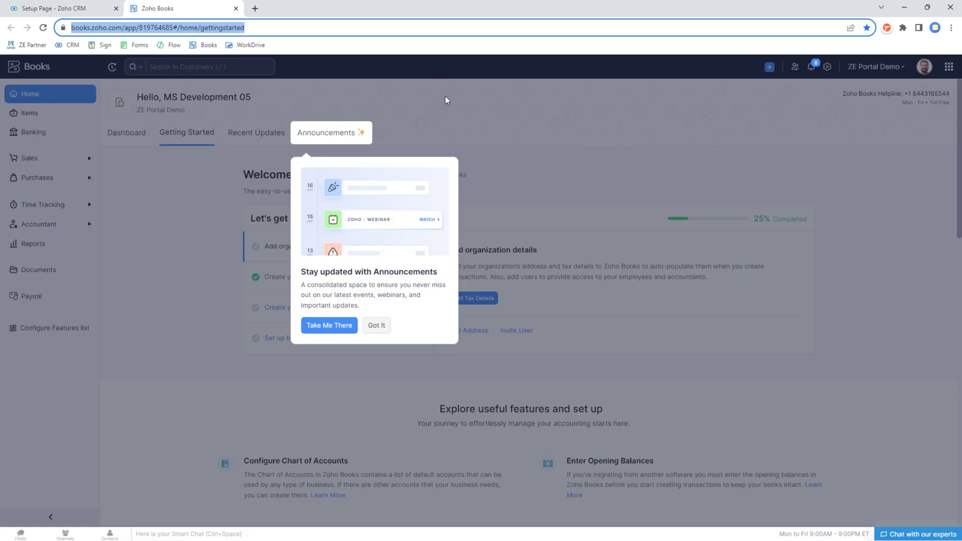
left_click(236, 8)
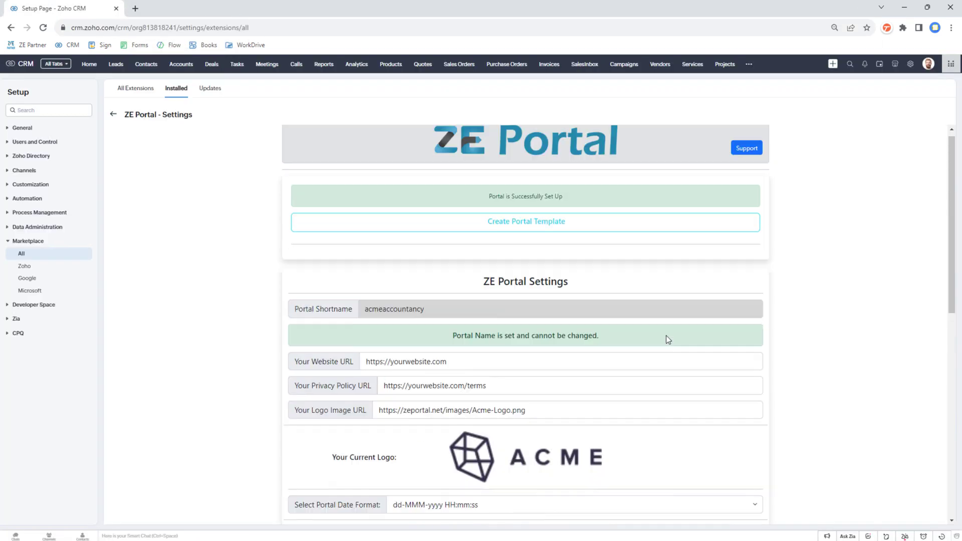
Deactivate the TEST Deals blueprint, exiting all records out of it with their last known state.
left_click(911, 64)
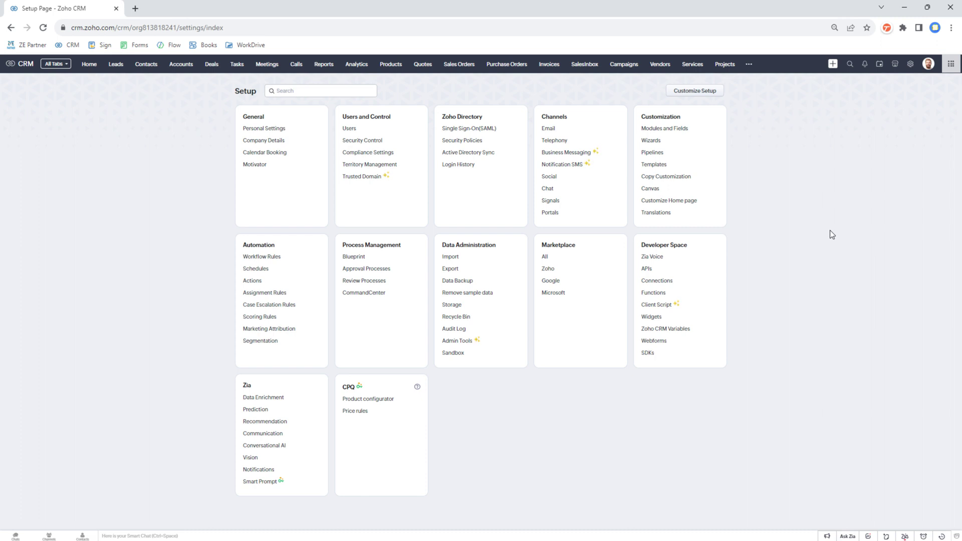
left_click(355, 258)
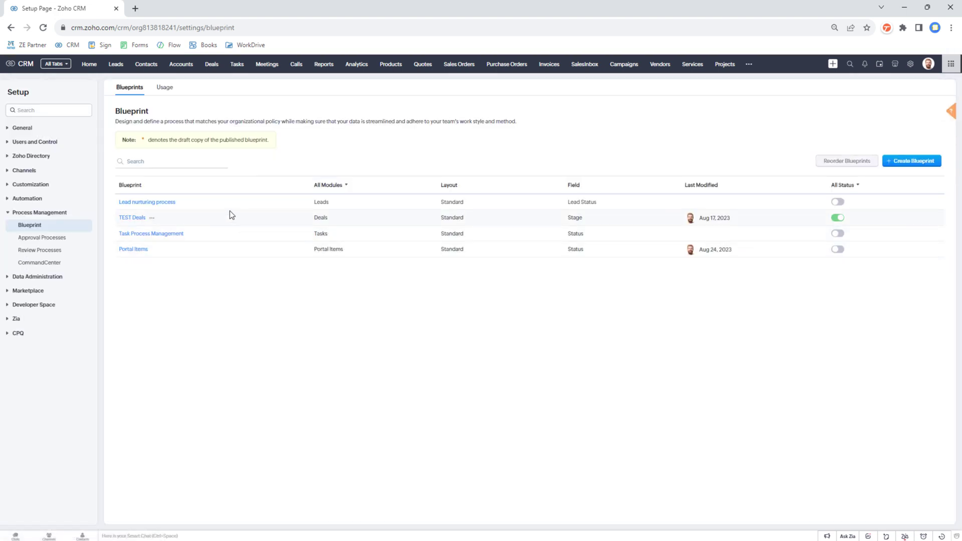
left_click(837, 218)
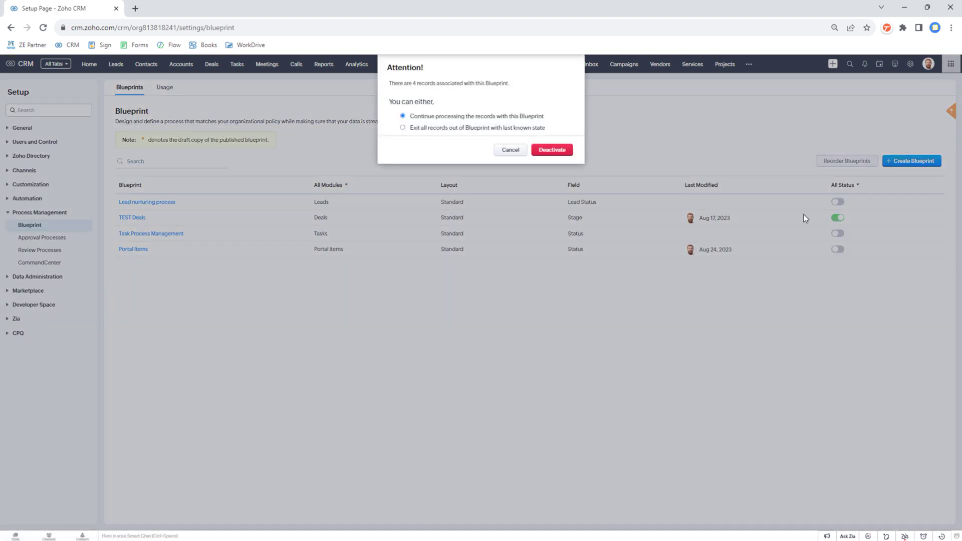
left_click(482, 127)
left_click(551, 150)
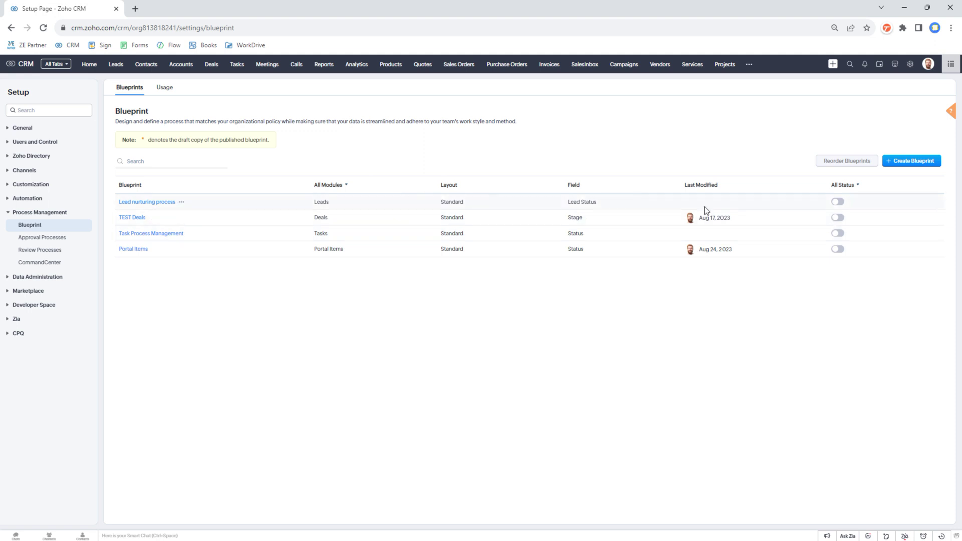
Open the Commercial Press deal in a separate browser tab and set its stage to Qualification.
left_click(911, 67)
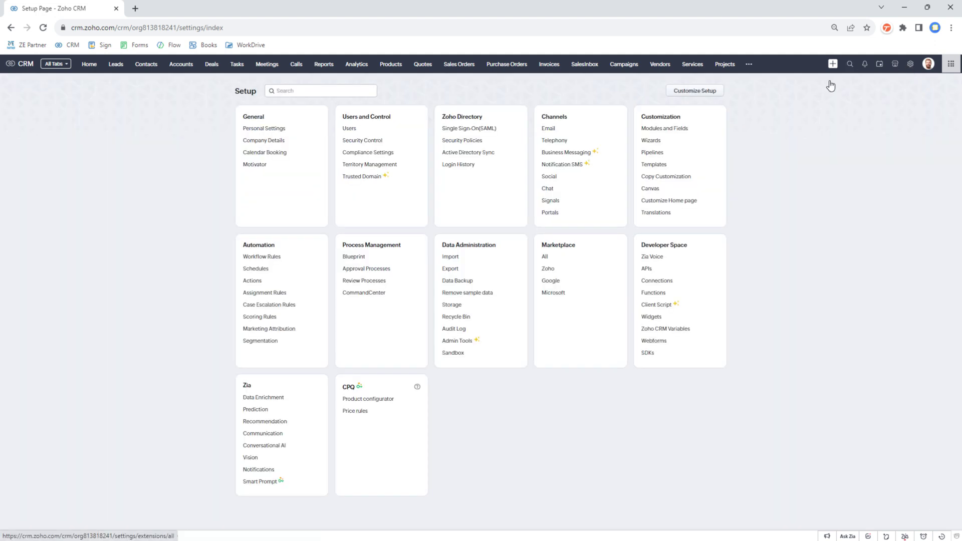
left_click(212, 67)
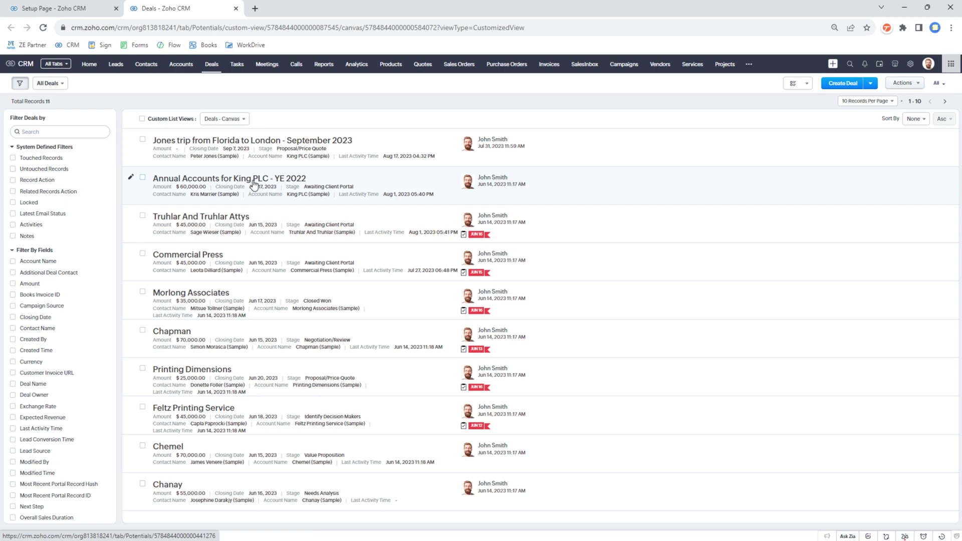
left_click(203, 258)
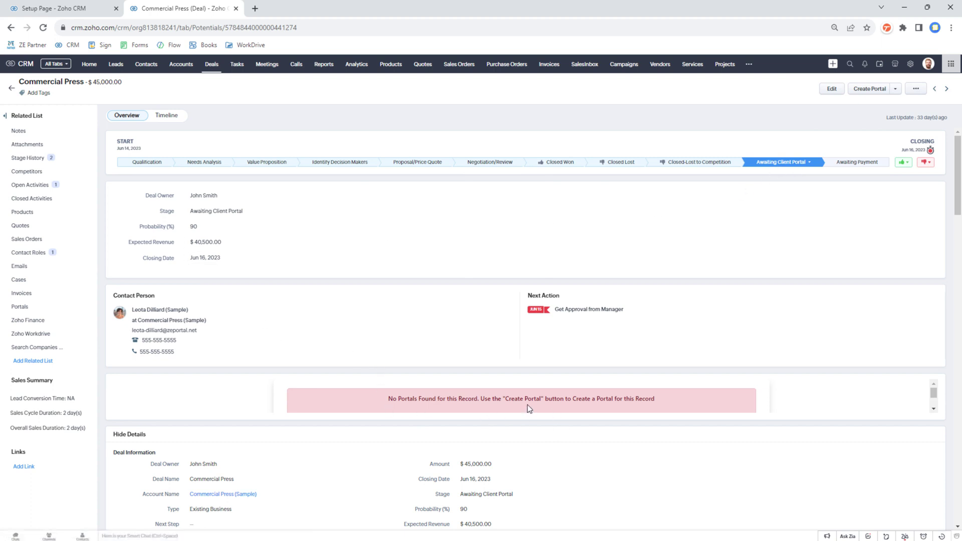
left_click(157, 163)
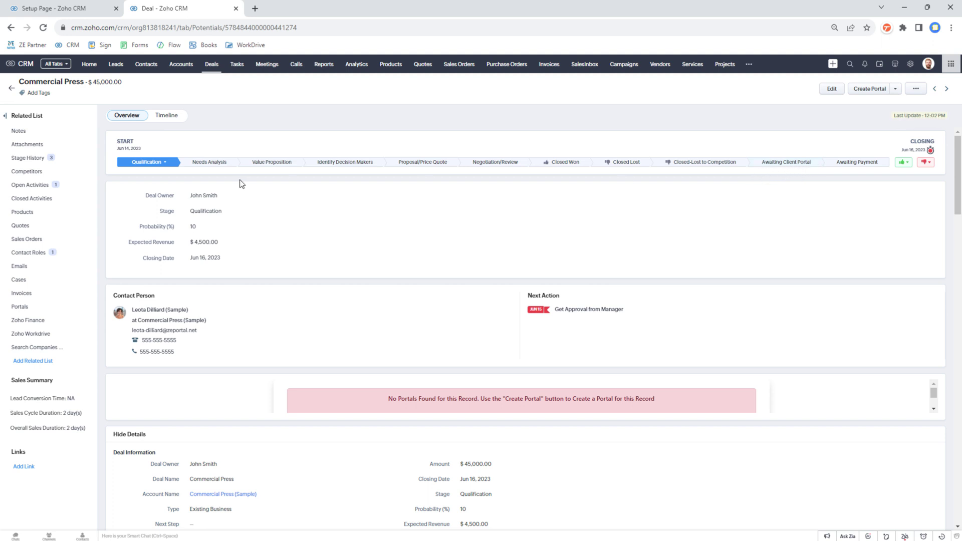
Create a workflow rule for the Deals module named ZE_Portal_Create_Client_Portal_on_Stage_Change.
left_click(56, 10)
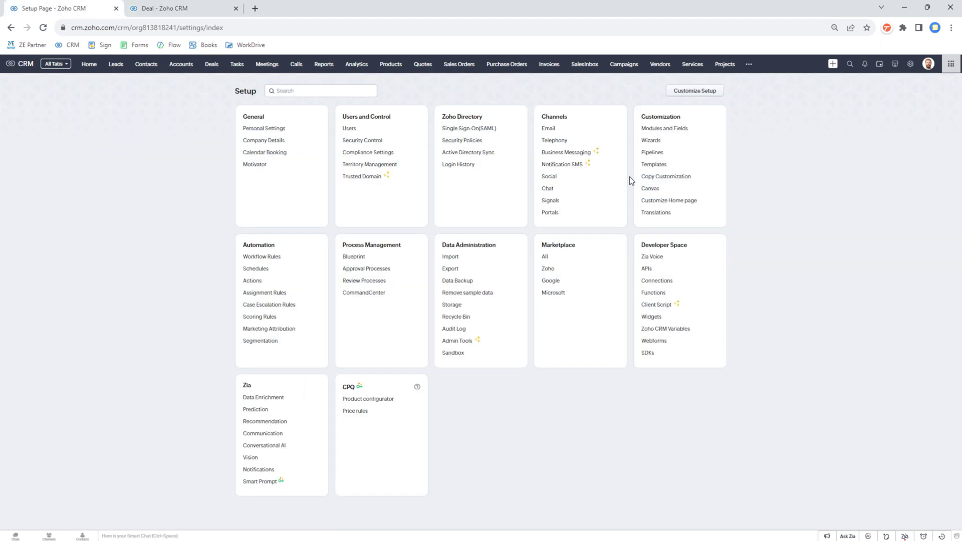
left_click(275, 260)
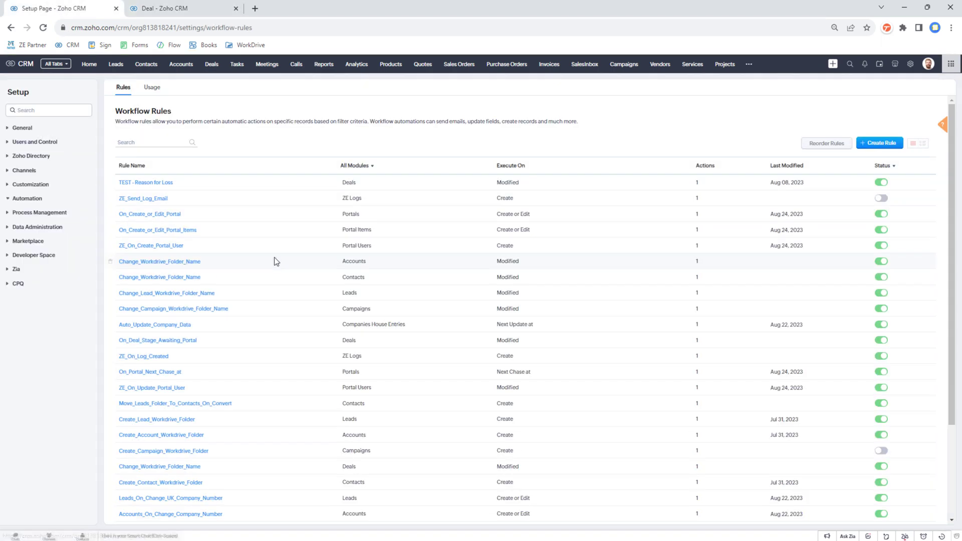
left_click(875, 145)
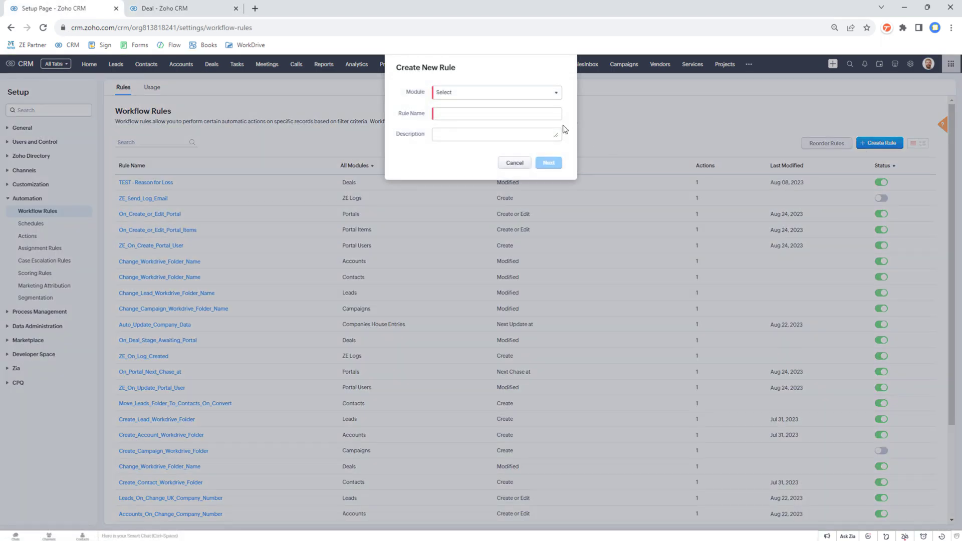
left_click(485, 95)
left_click(459, 161)
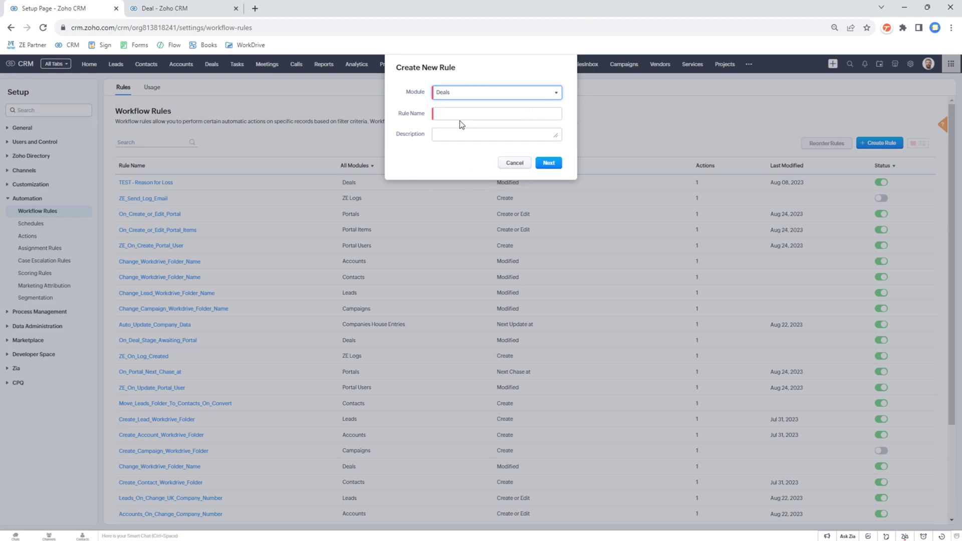
left_click(463, 116)
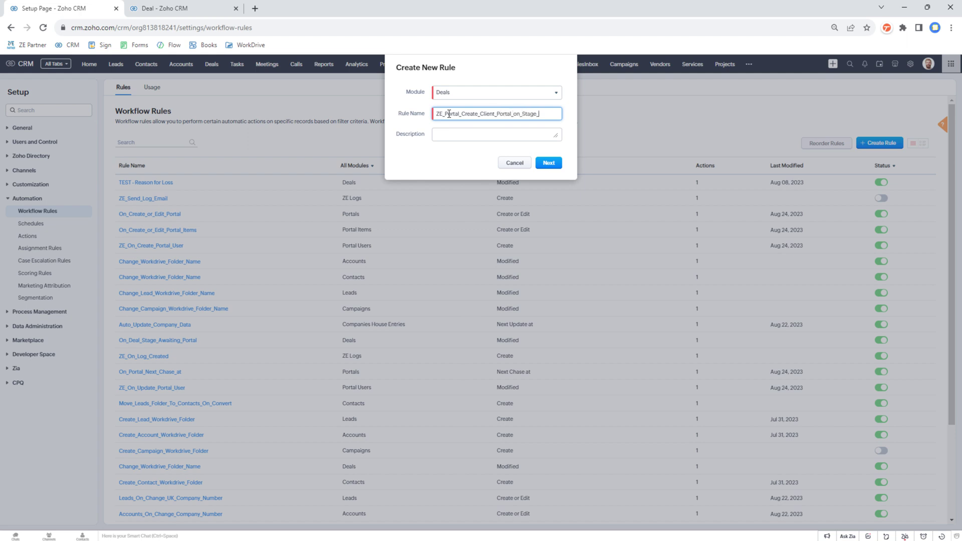
double_click(448, 114)
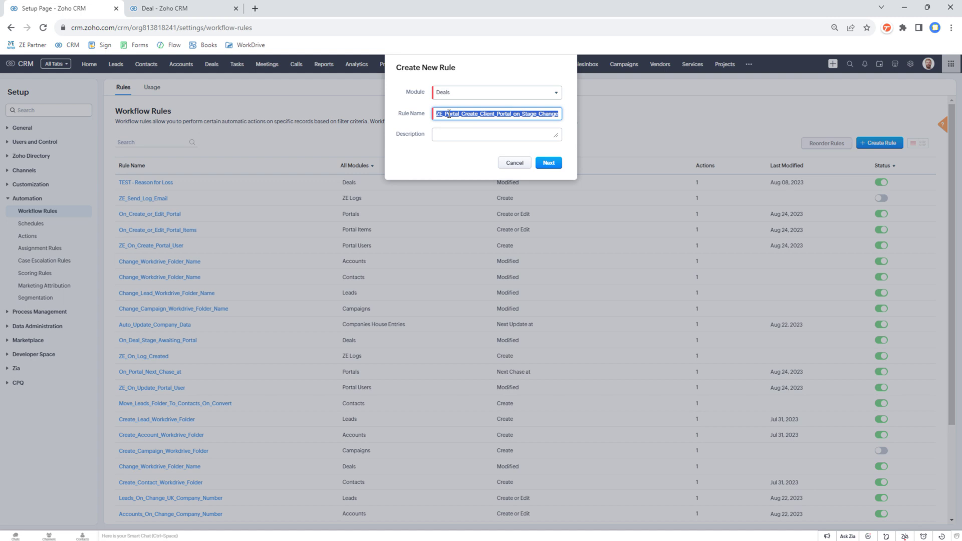
left_click(548, 163)
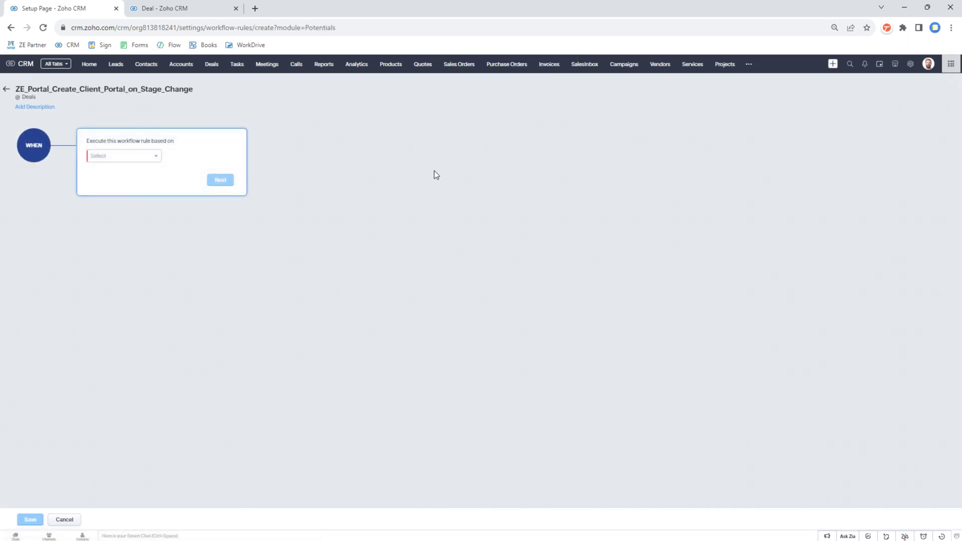
Trigger the workflow rule on the Edit record action, repeating whenever a Deal is edited.
left_click(121, 157)
left_click(123, 178)
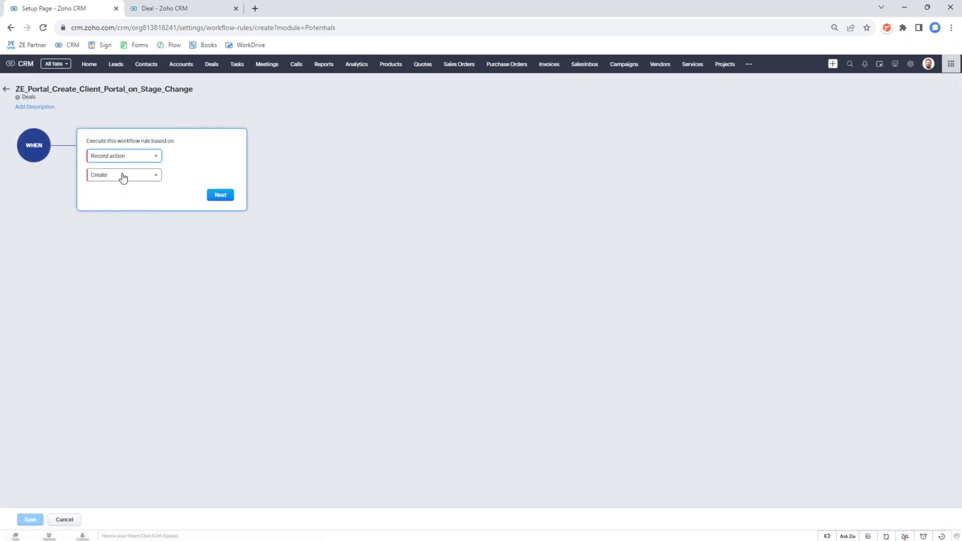
left_click(123, 179)
left_click(118, 214)
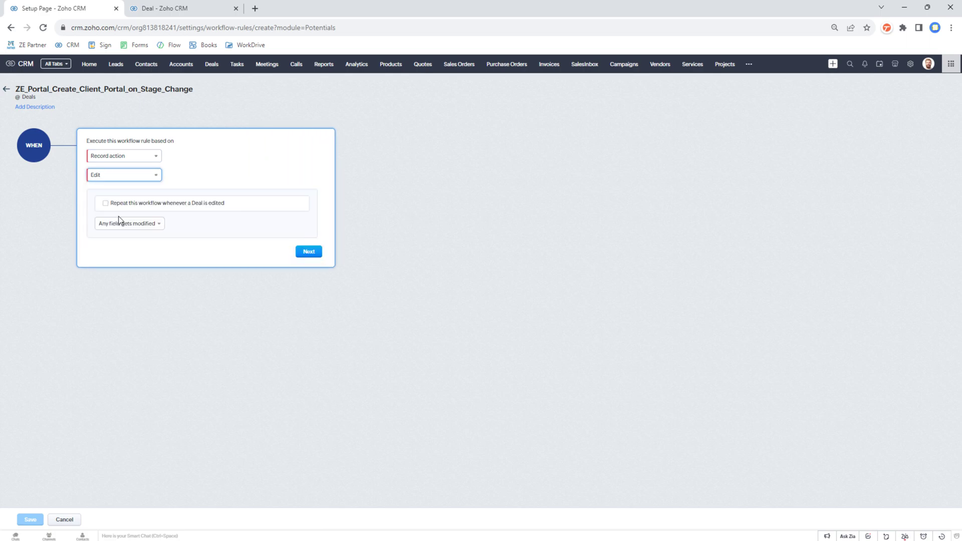
left_click(120, 203)
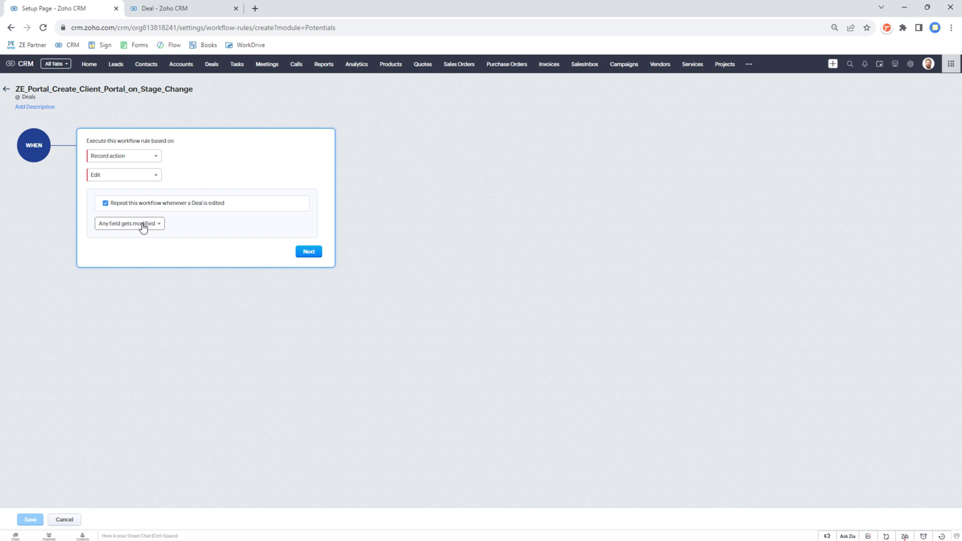
Limit the trigger to a specific field modification: Stage is modified to the value Awaiting Client Portal.
left_click(159, 230)
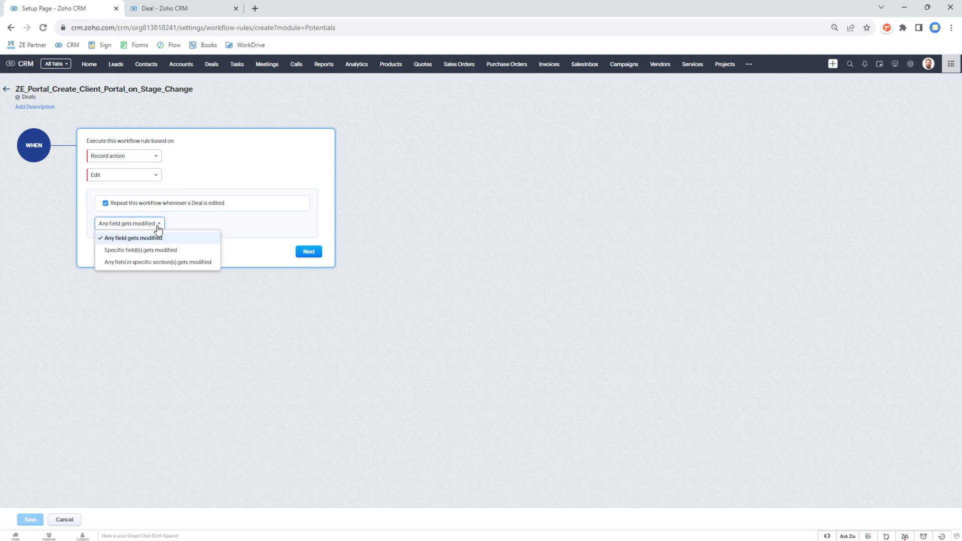
left_click(158, 251)
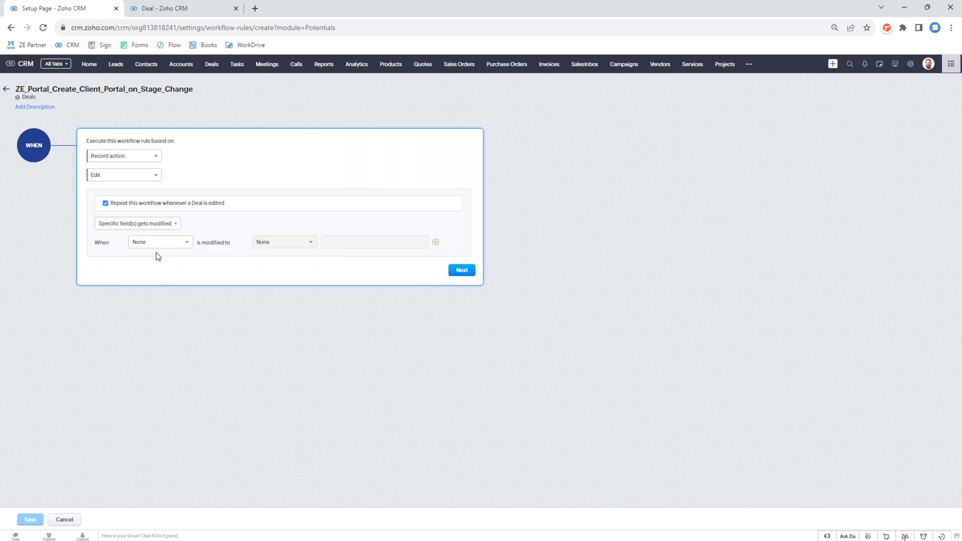
left_click(159, 244)
type("s")
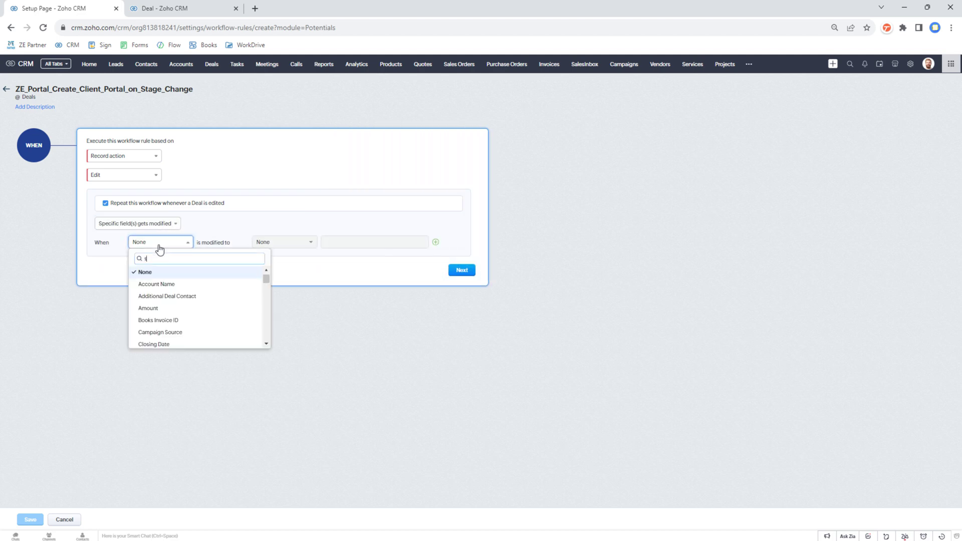
type("tage")
left_click(155, 276)
left_click(285, 243)
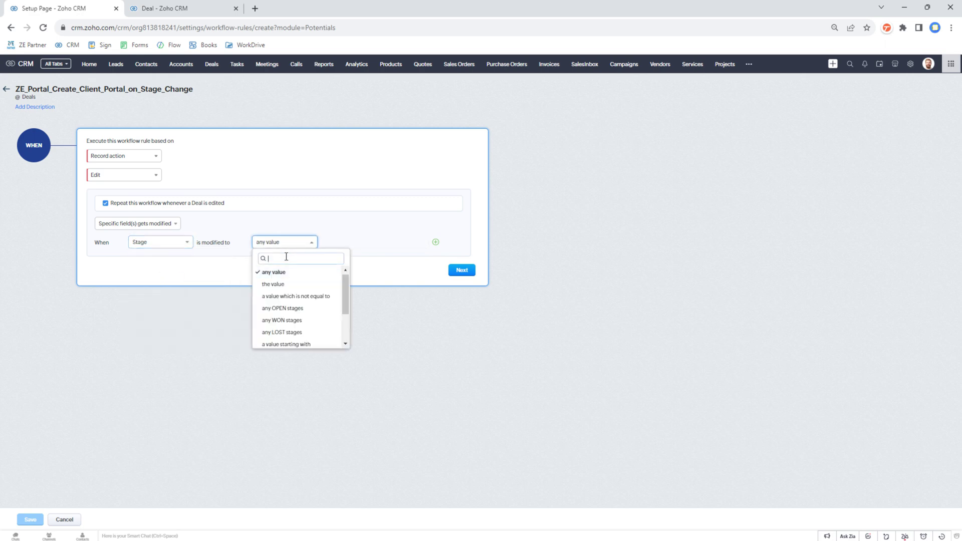
left_click(273, 284)
left_click(373, 242)
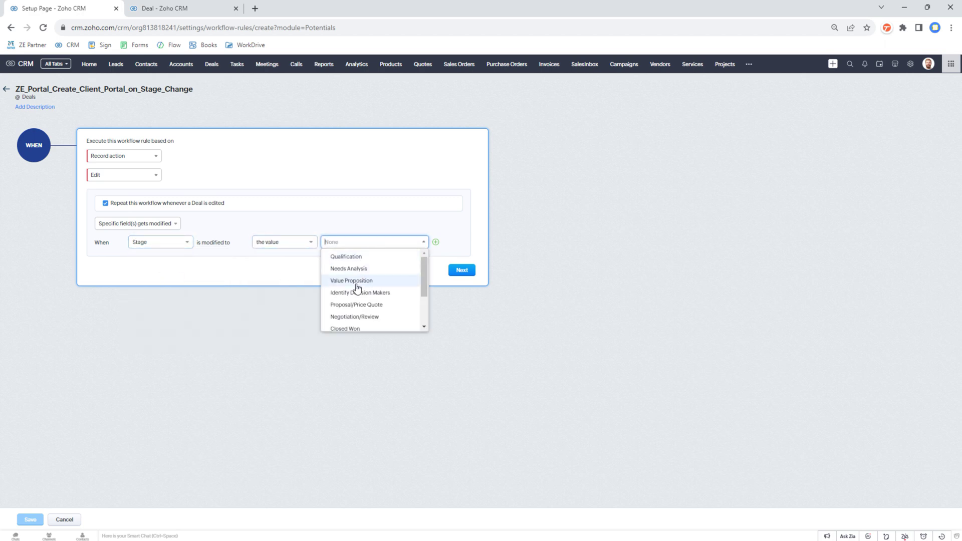
scroll(356, 288, "down", 3)
left_click(357, 317)
left_click(461, 278)
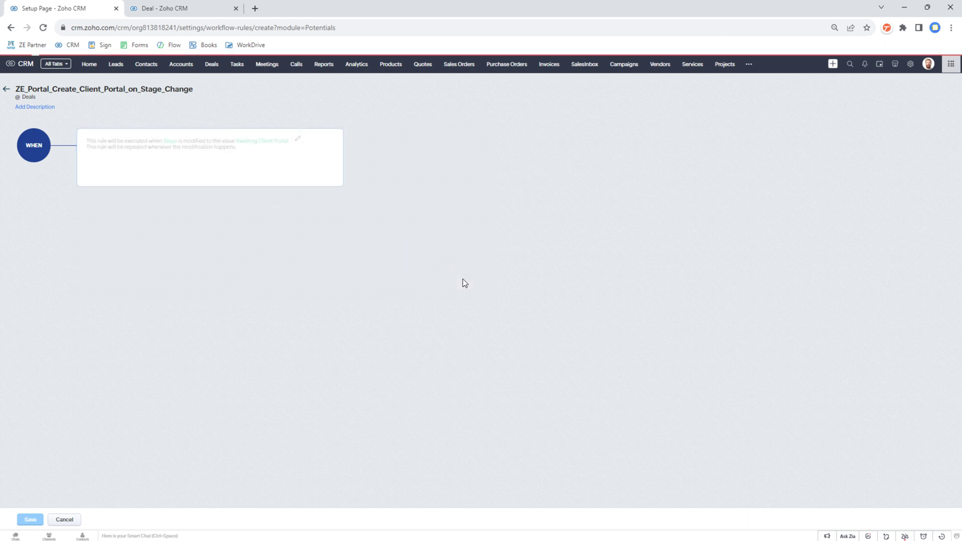
Set the rule's first condition to deals whose Most Recent Portal Record Hash is empty.
left_click(129, 243)
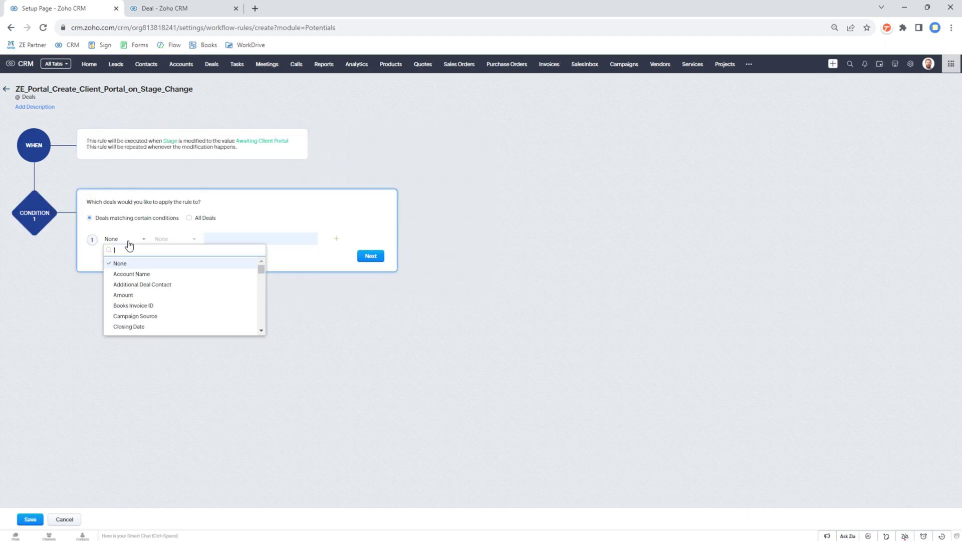
type("hash")
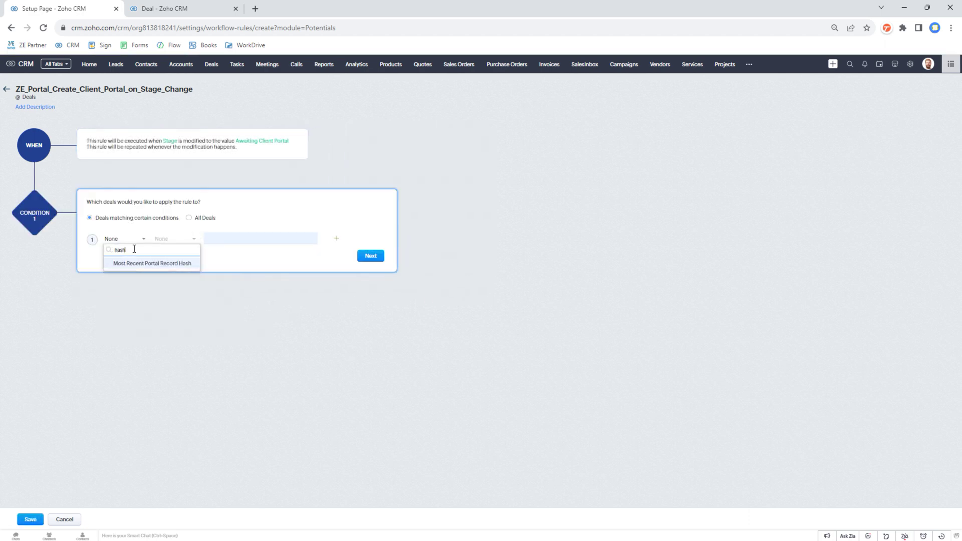
left_click(151, 264)
left_click(165, 242)
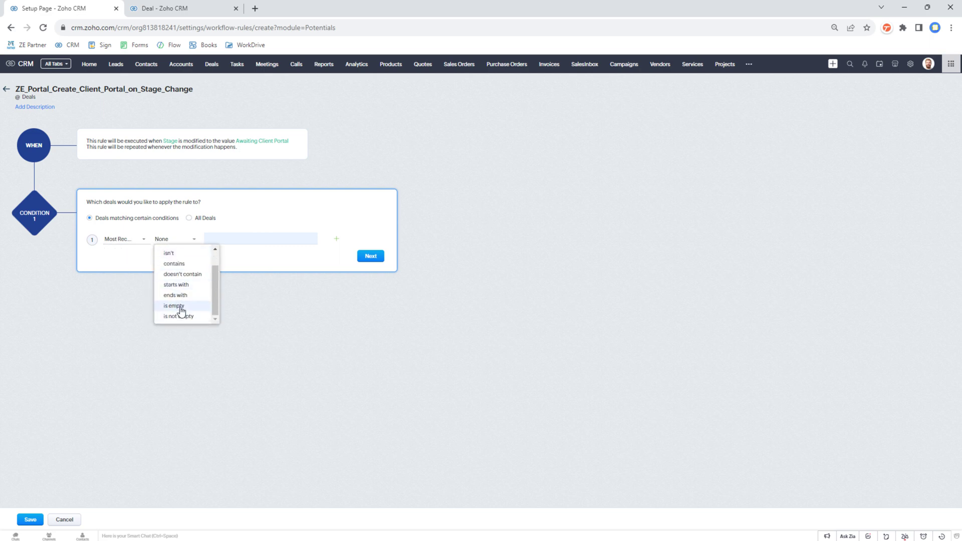
left_click(182, 313)
left_click(374, 261)
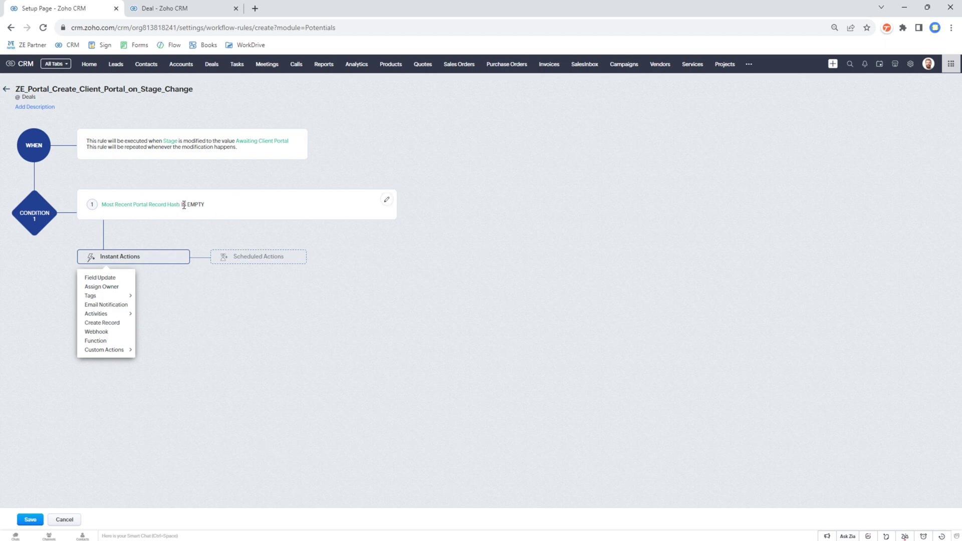
Add the Create_Portal custom action using the Trip Preparation Portal (2 Guests) template and Contact Name as deal person, named "2 Guests Client Portal".
mouse_move(104, 352)
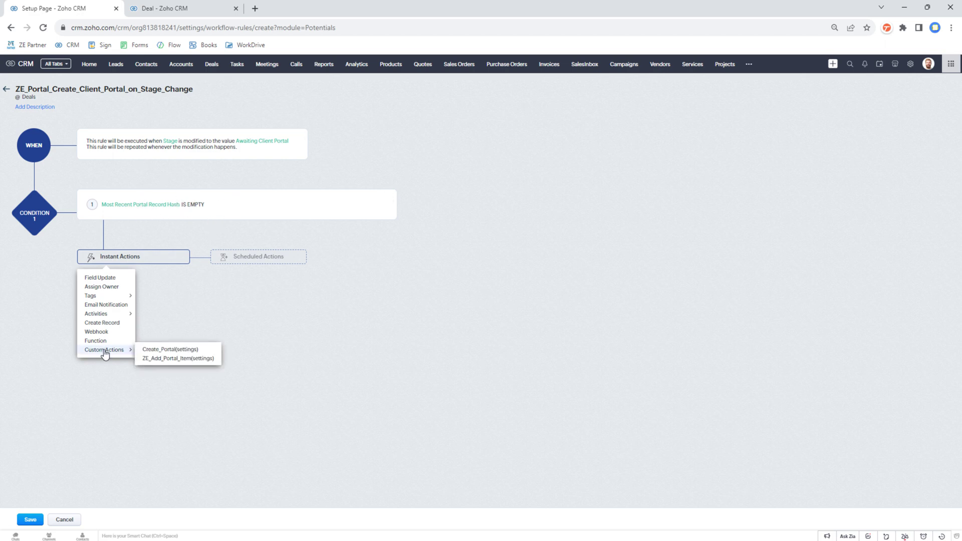
left_click(156, 351)
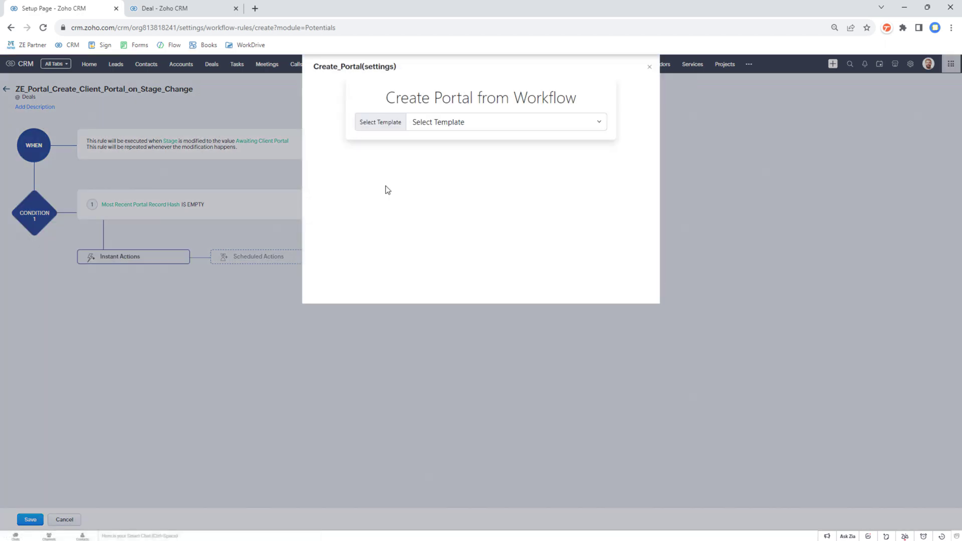
left_click(451, 128)
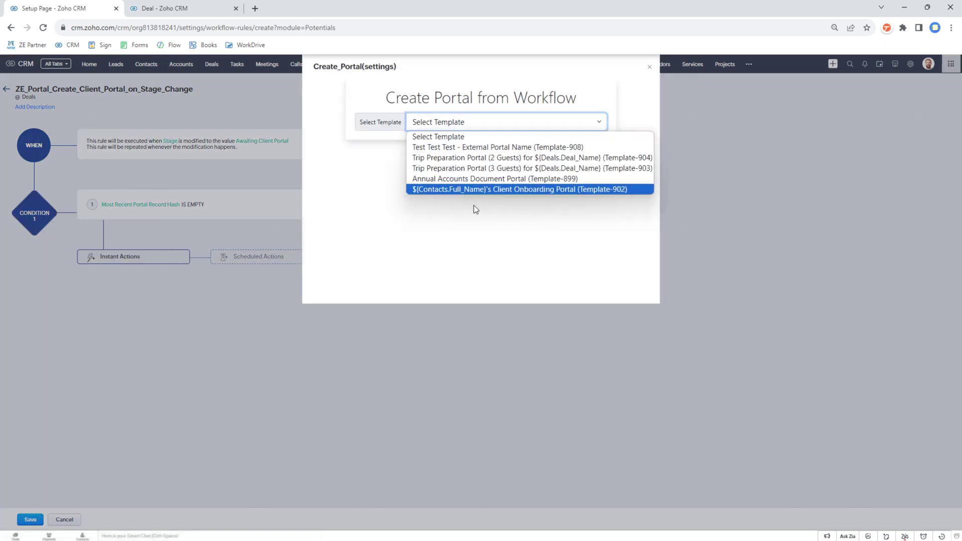
left_click(498, 158)
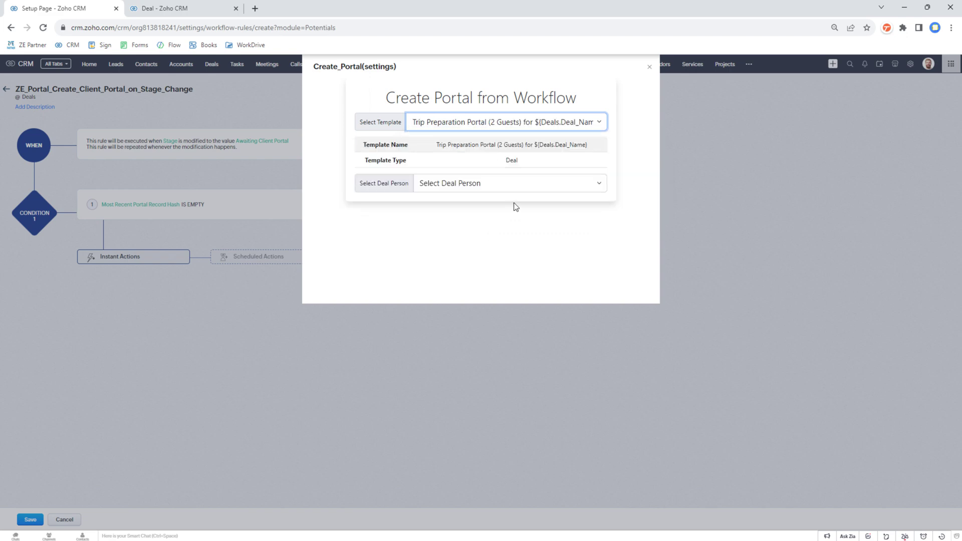
left_click(488, 184)
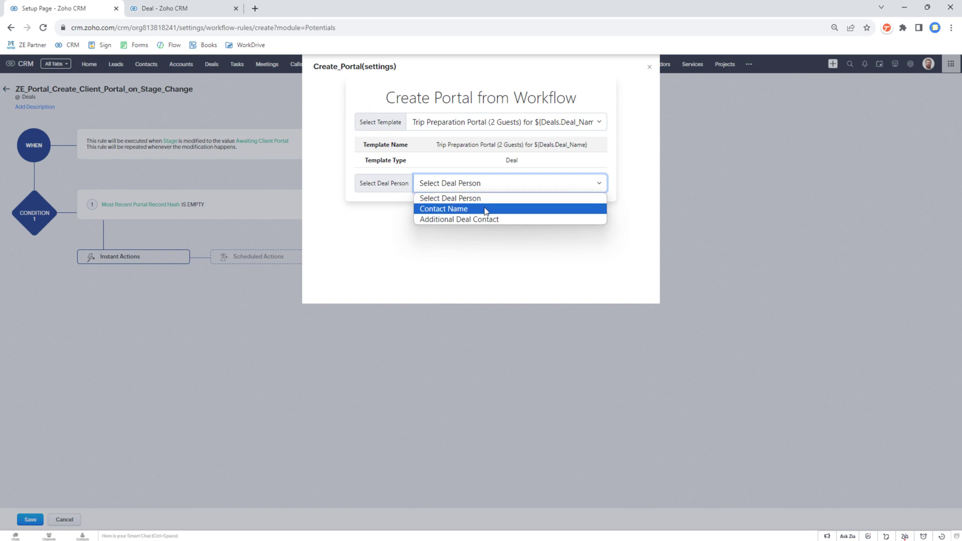
left_click(485, 209)
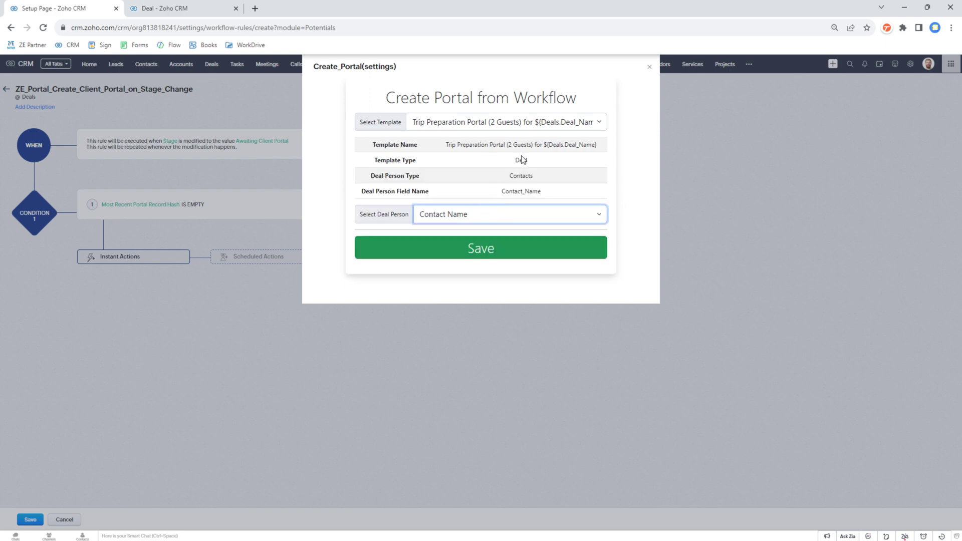
left_click(509, 251)
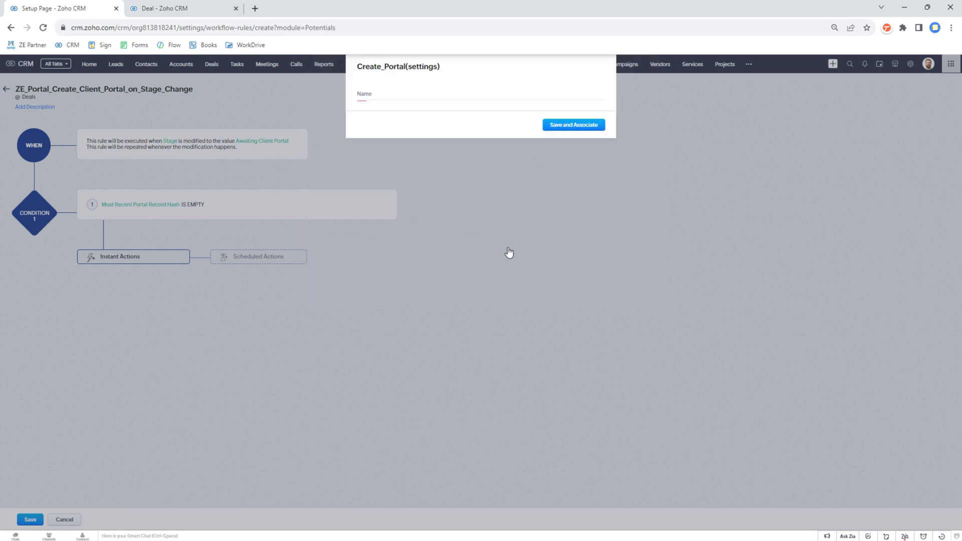
left_click(518, 96)
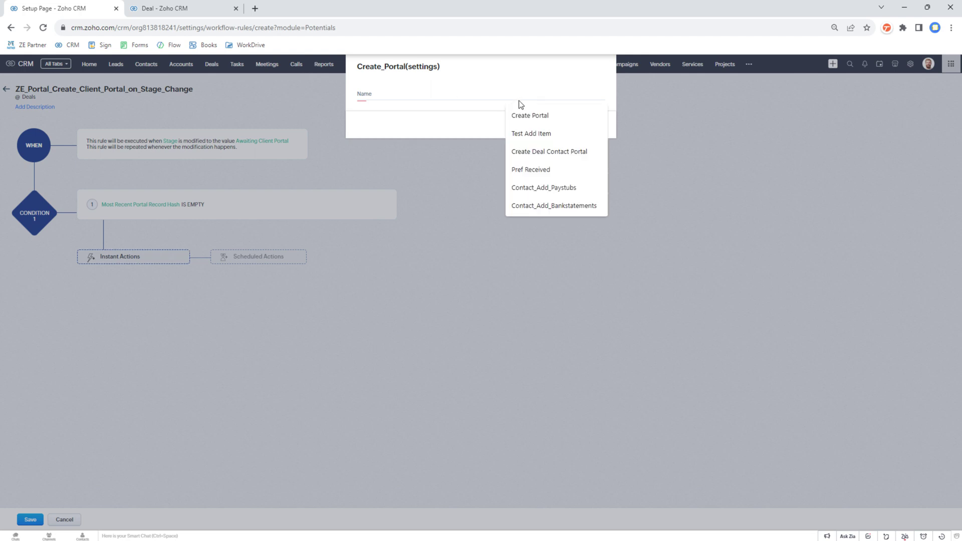
type("2 Guests Client Portal")
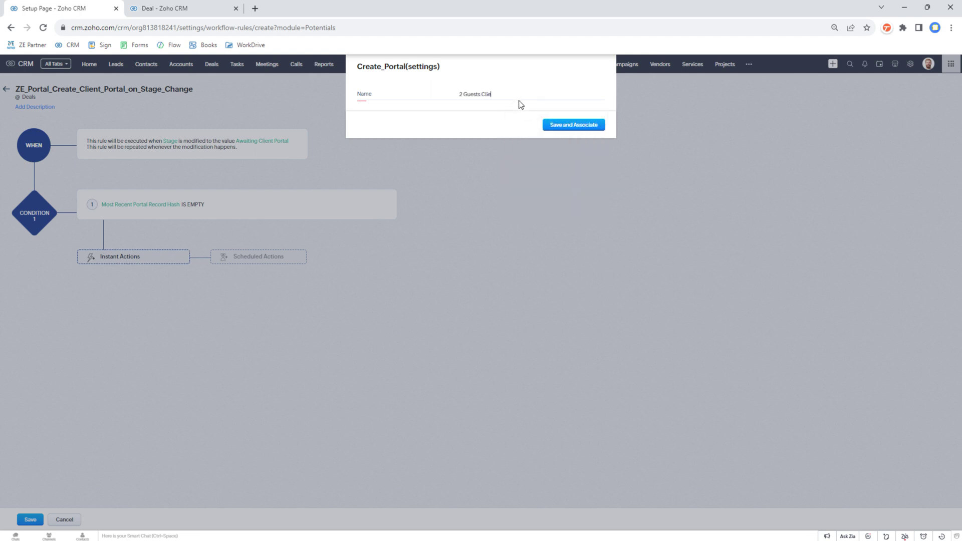
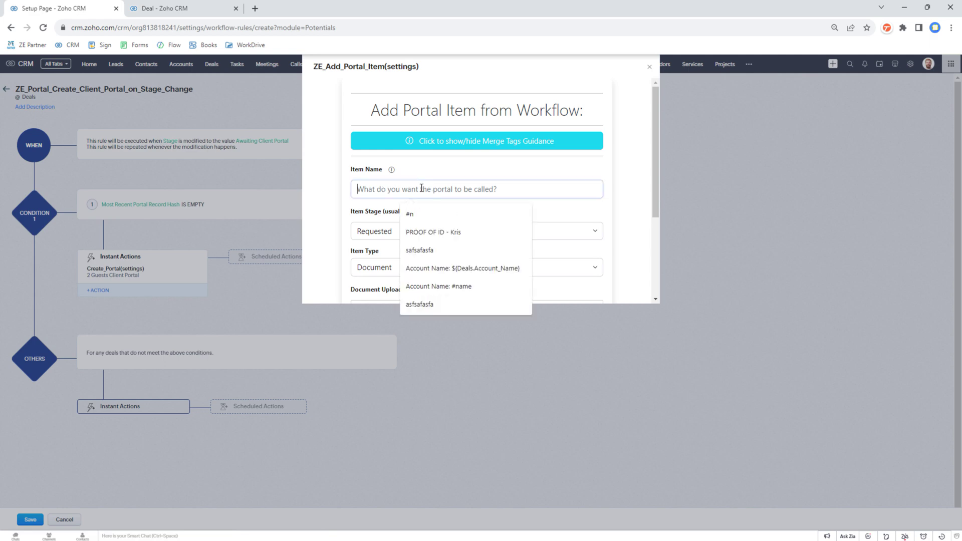
Add portal item "Updated Bank Statements" with upload guidance "Please upload your most recent bank statements covering at least the past 3 months.".
type("Upd")
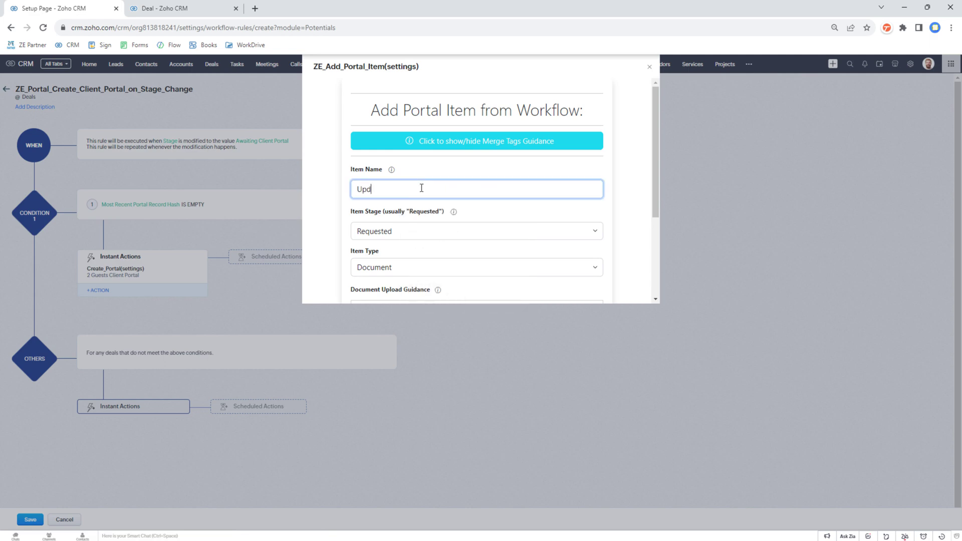
type("ated Bank Statements")
scroll(392, 215, "down", 3)
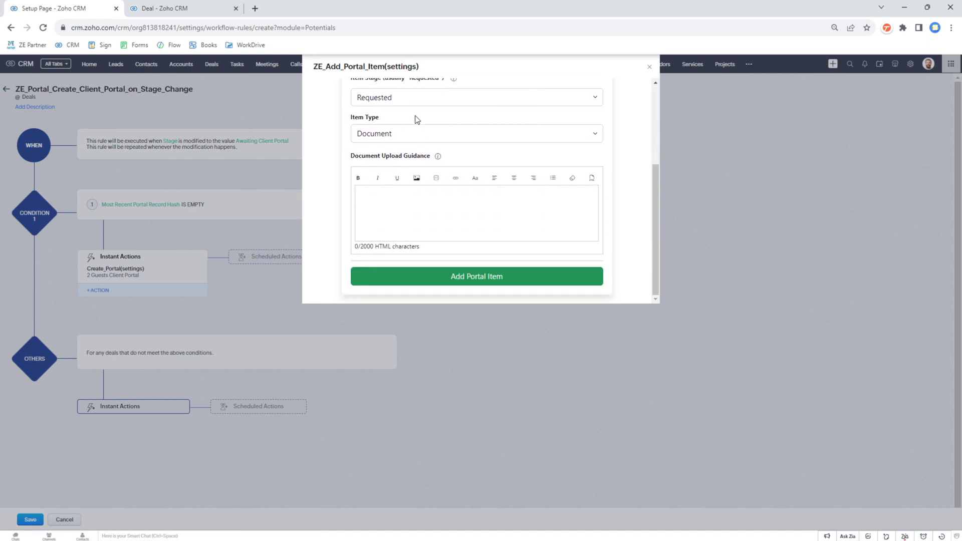
left_click(386, 216)
type("P")
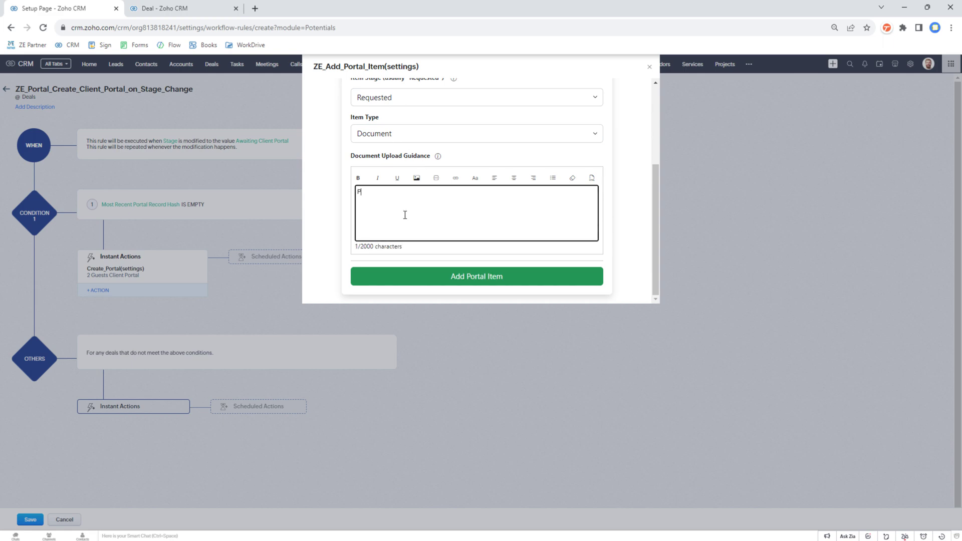
type("lease upload your most recent bank statements covering at least the past 3 months.")
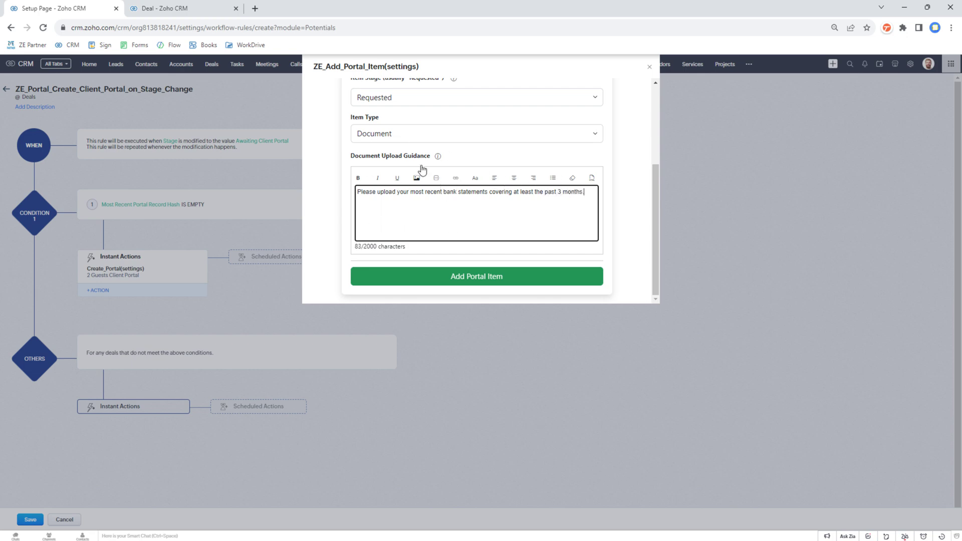
left_click(466, 282)
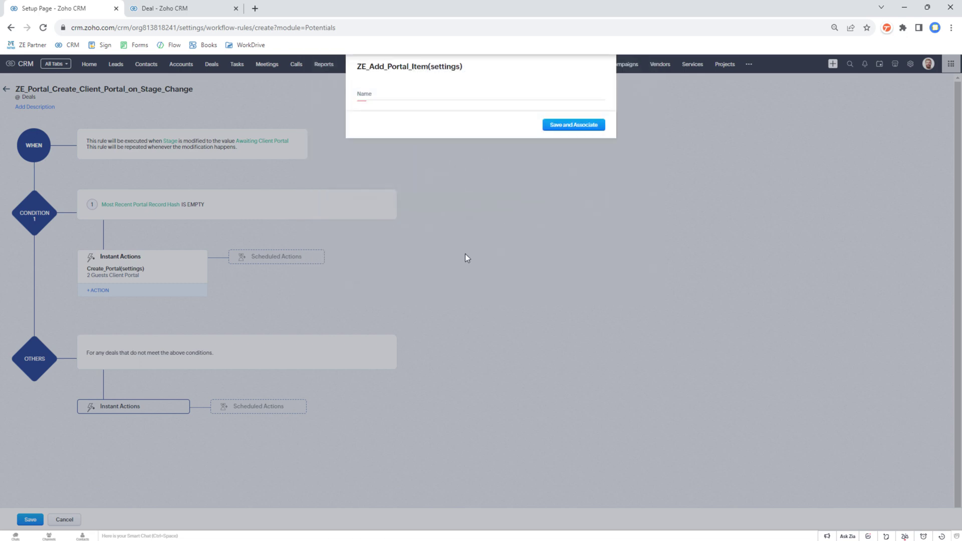
Name the add-item action "Additional Bank Statements", associate it with the rule, and save the workflow rule.
left_click(522, 93)
type("Additional Bank Statements")
left_click(581, 128)
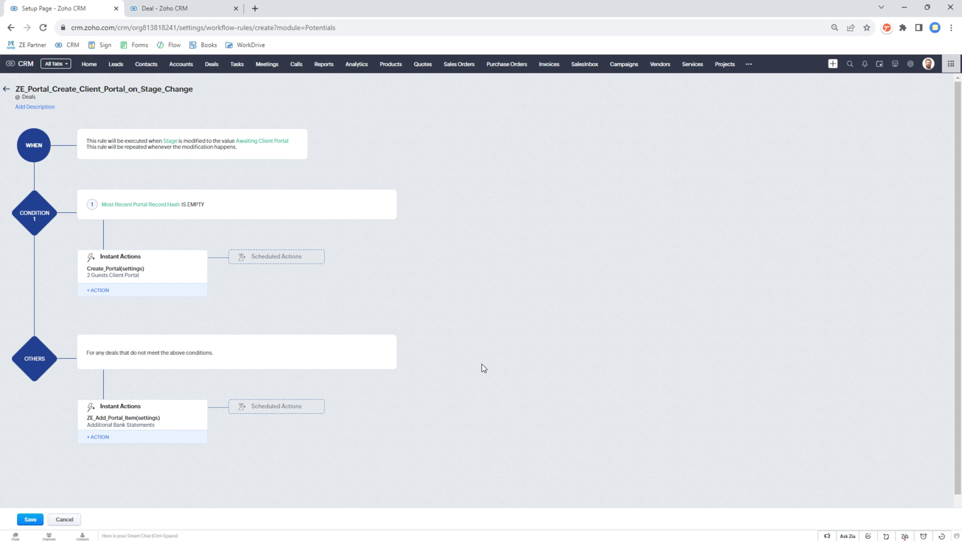
left_click(29, 520)
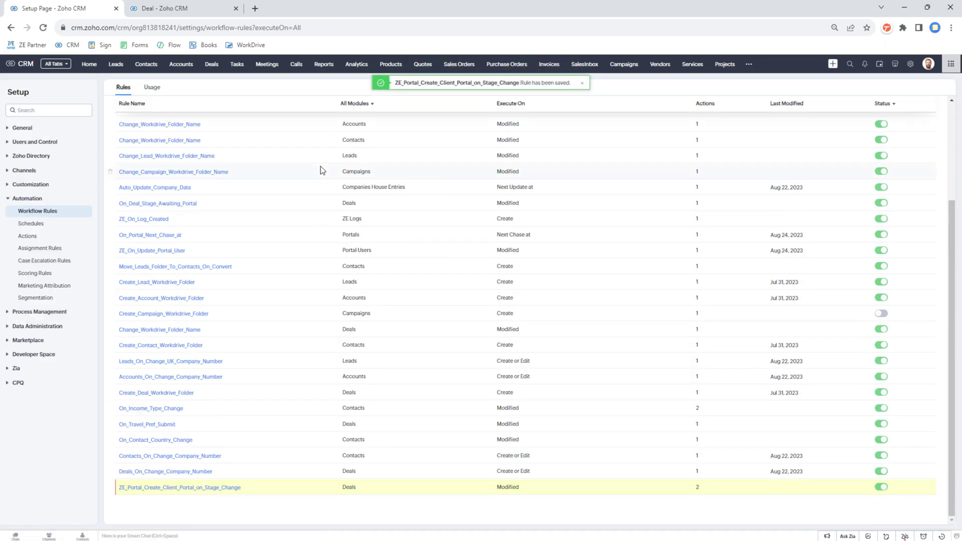
Reload the Commercial Press deal in its browser tab and set its stage to Awaiting Client Portal.
left_click(186, 9)
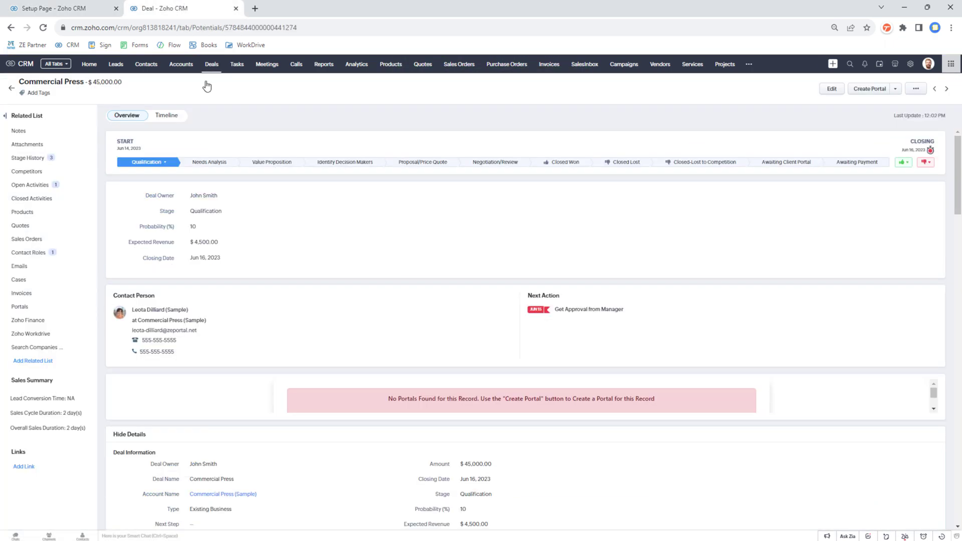
right_click(299, 114)
left_click(324, 147)
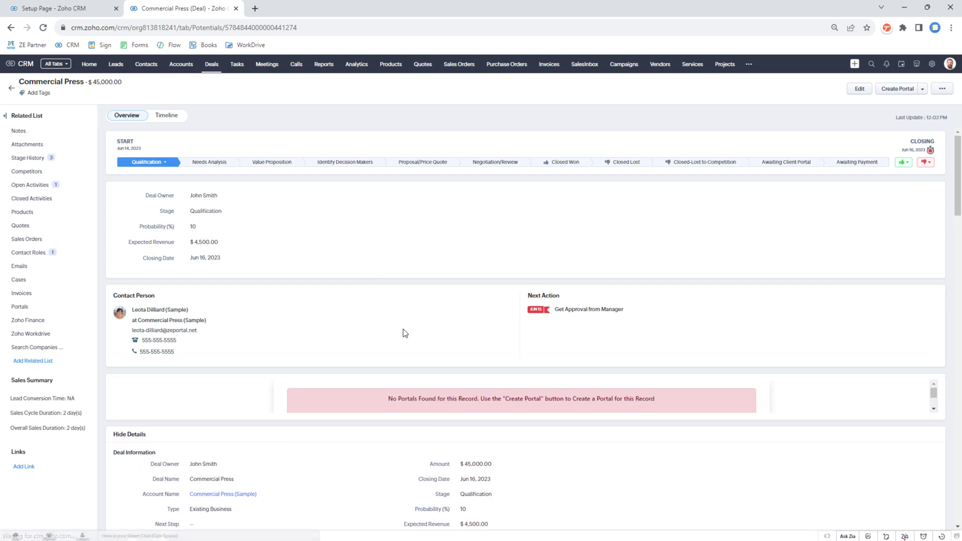
scroll(403, 331, "down", 4)
scroll(403, 328, "down", 3)
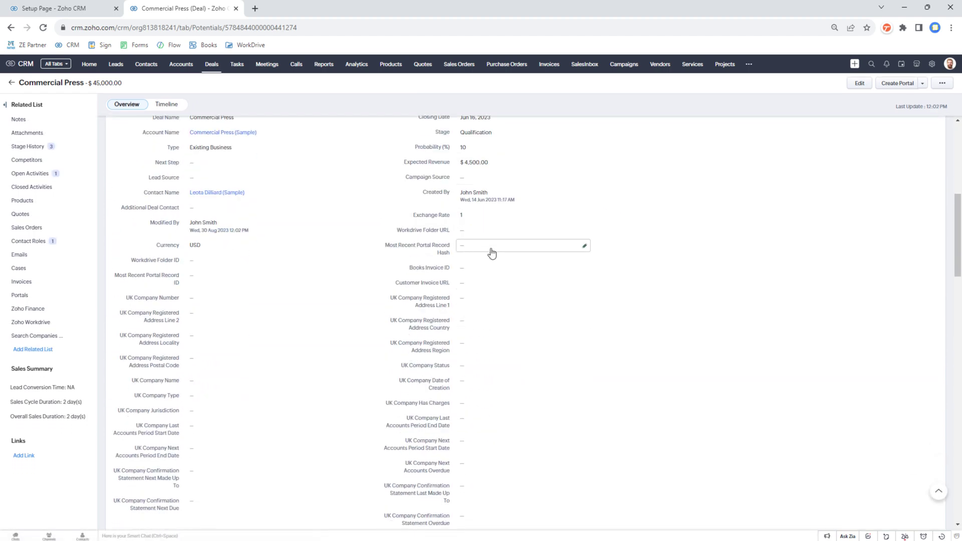
scroll(535, 259, "up", 7)
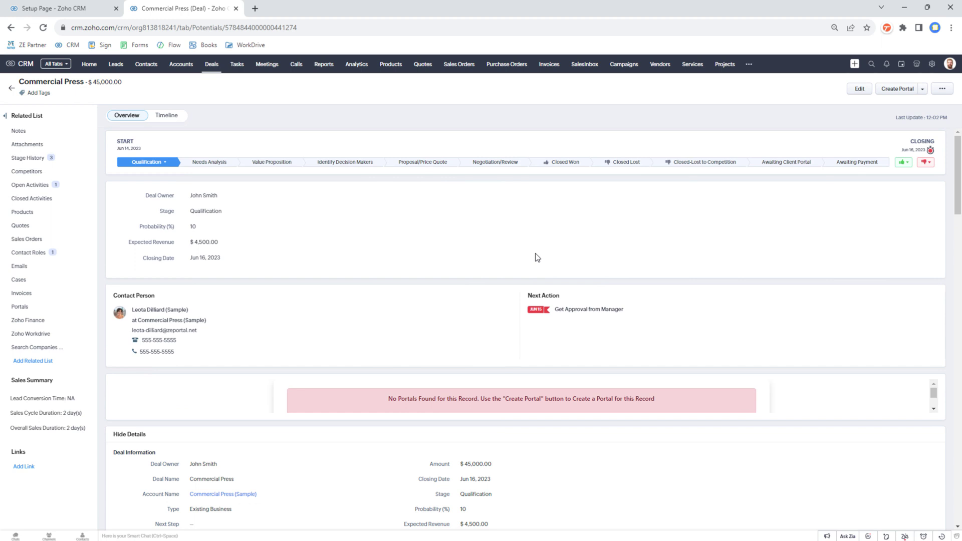
left_click(781, 163)
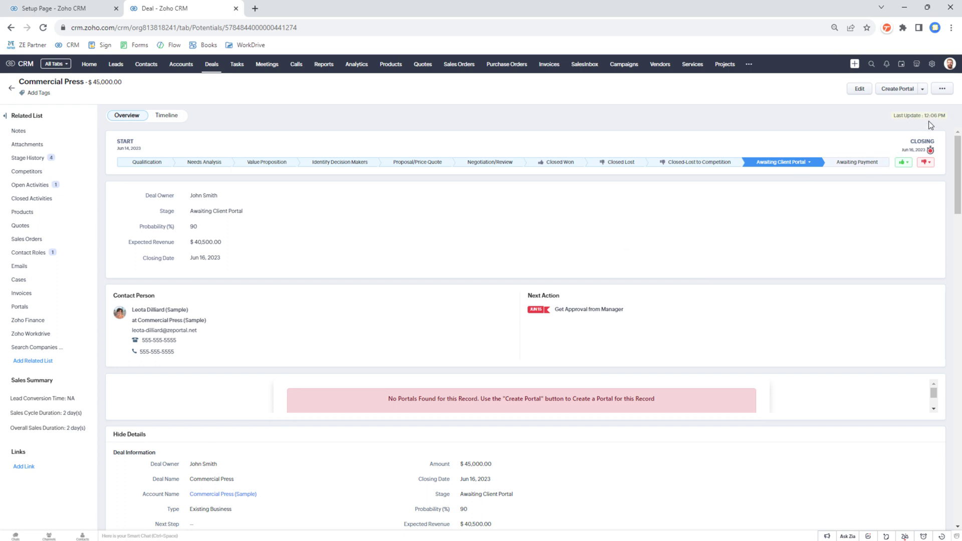
Reload the Commercial Press deal, examine its Portals related list and embedded portal section, and reload the record again.
right_click(701, 113)
left_click(723, 145)
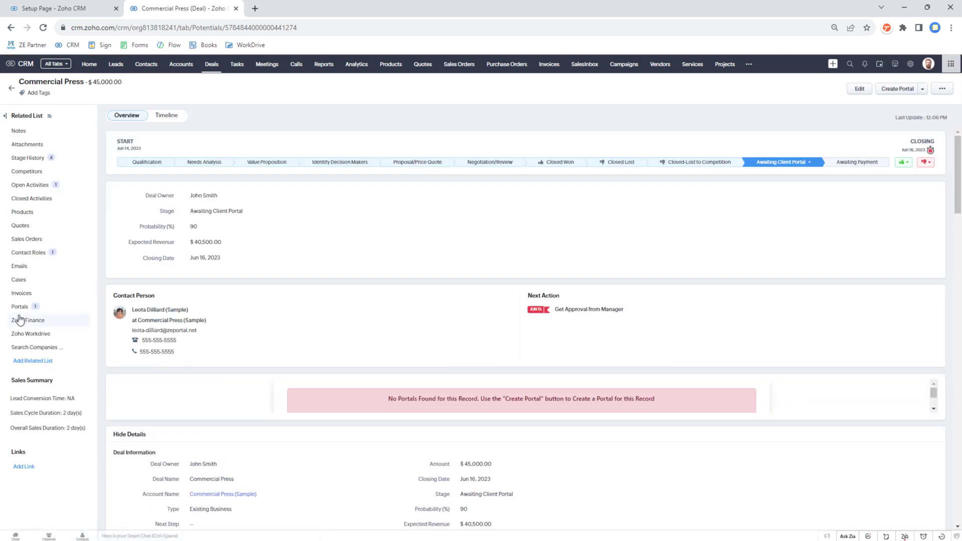
left_click(20, 306)
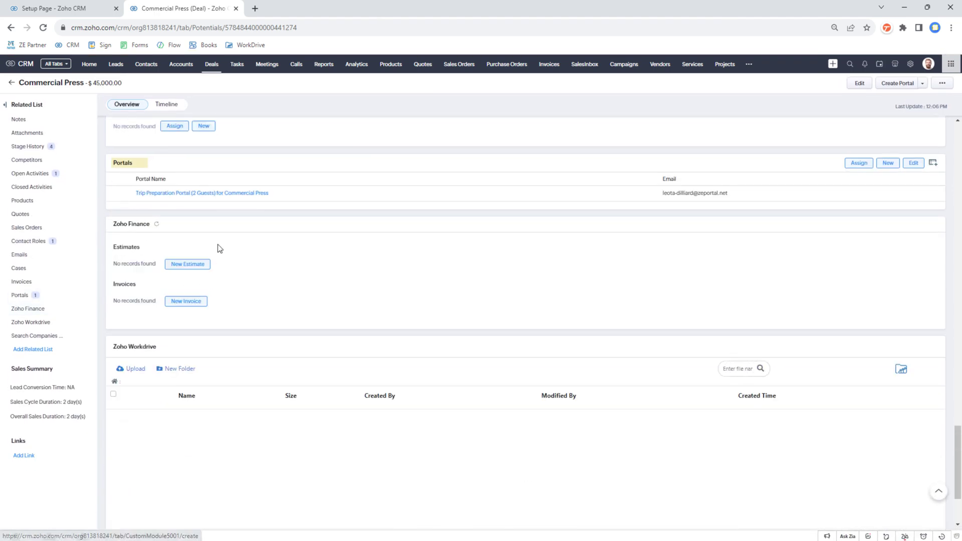
scroll(506, 222, "up", 5)
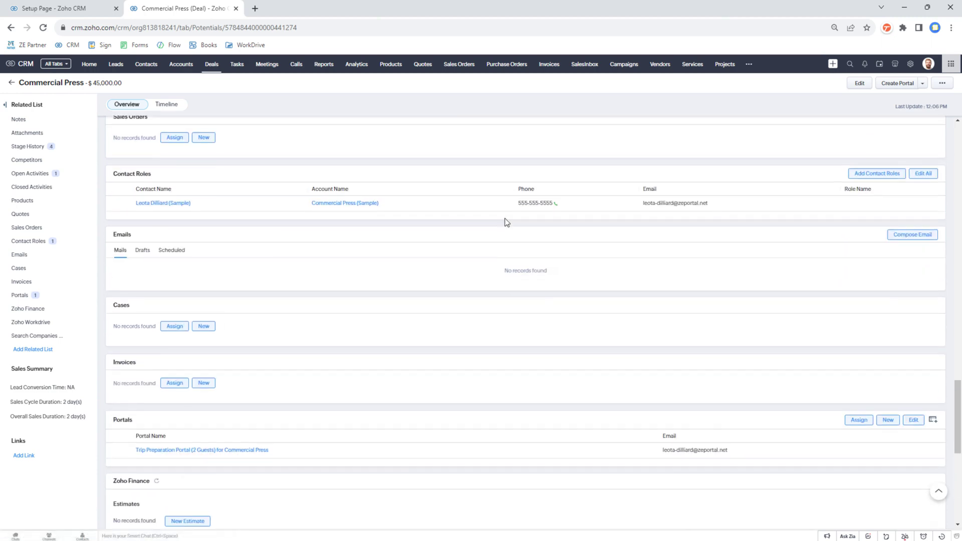
scroll(506, 222, "up", 15)
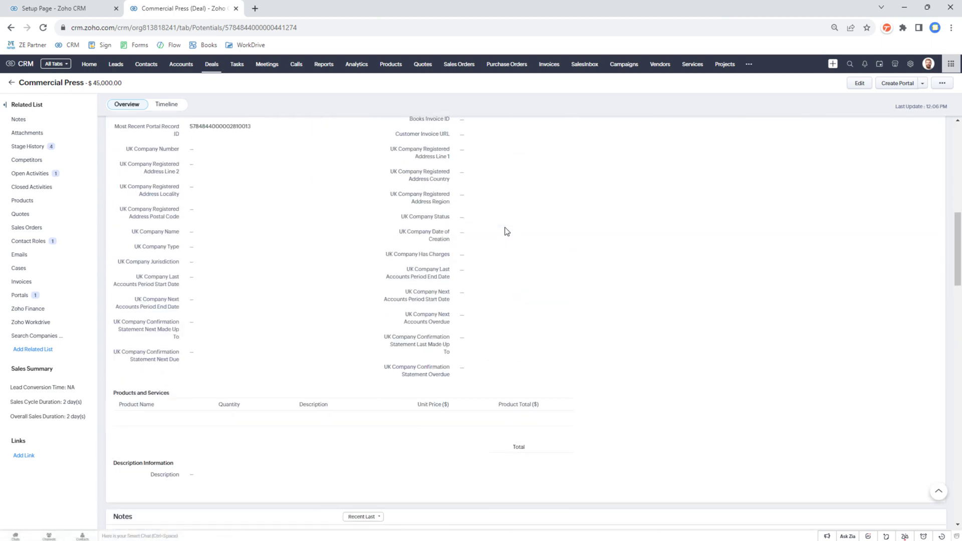
scroll(506, 231, "up", 10)
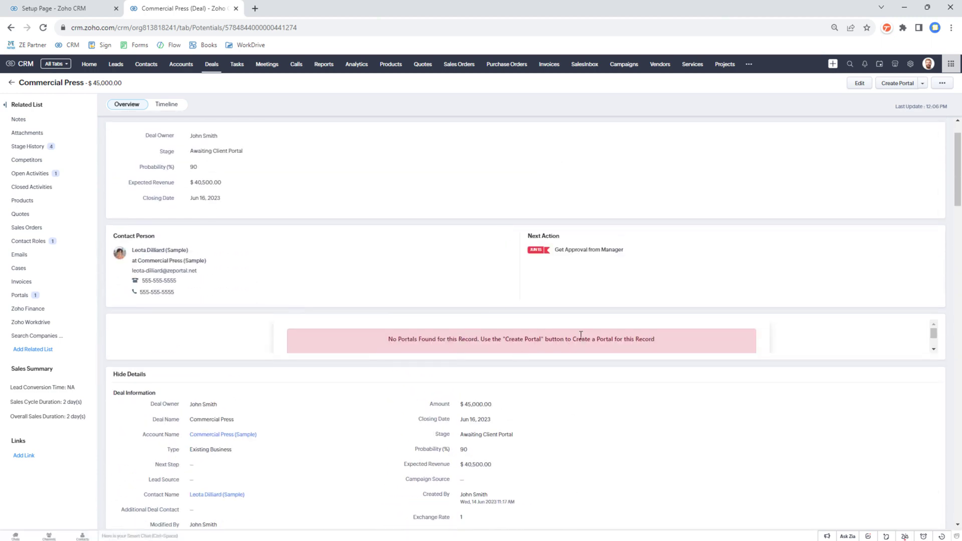
right_click(486, 185)
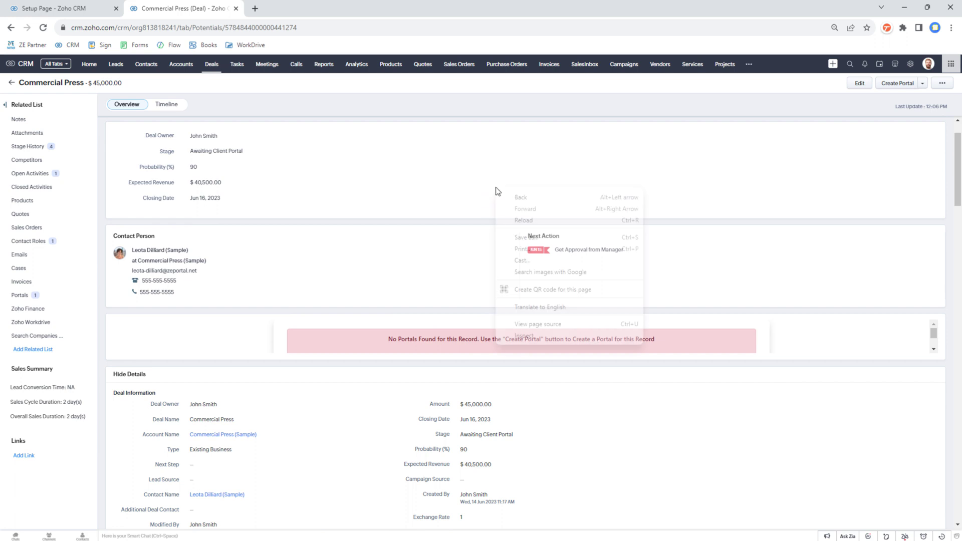
left_click(515, 222)
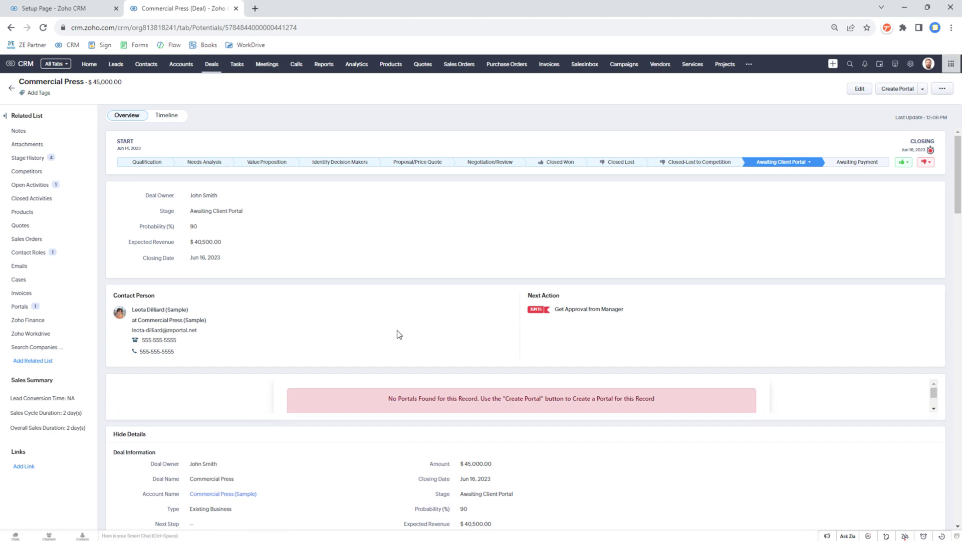
Open the deal's Trip Preparation Portal (2 Guests) record in a new browser tab and review its portal items.
left_click(26, 307)
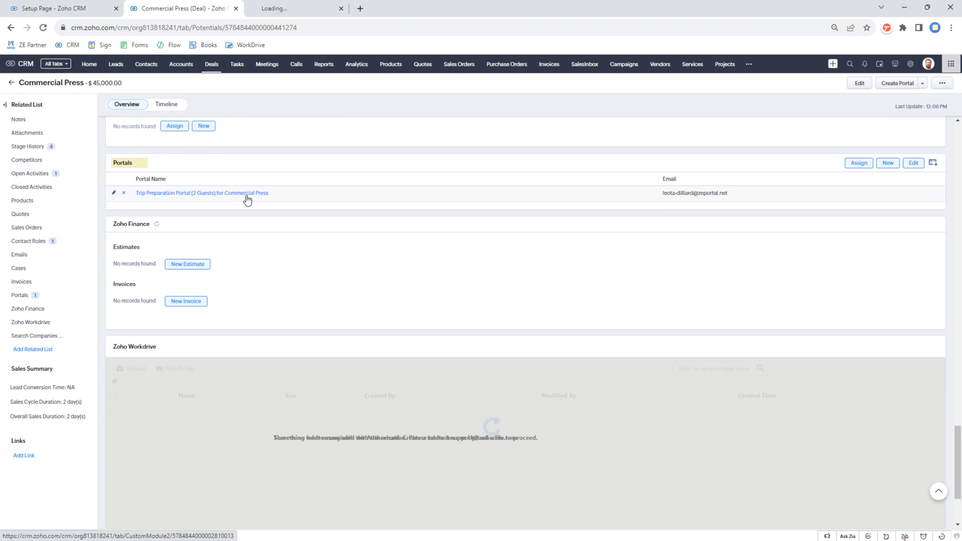
left_click(302, 11)
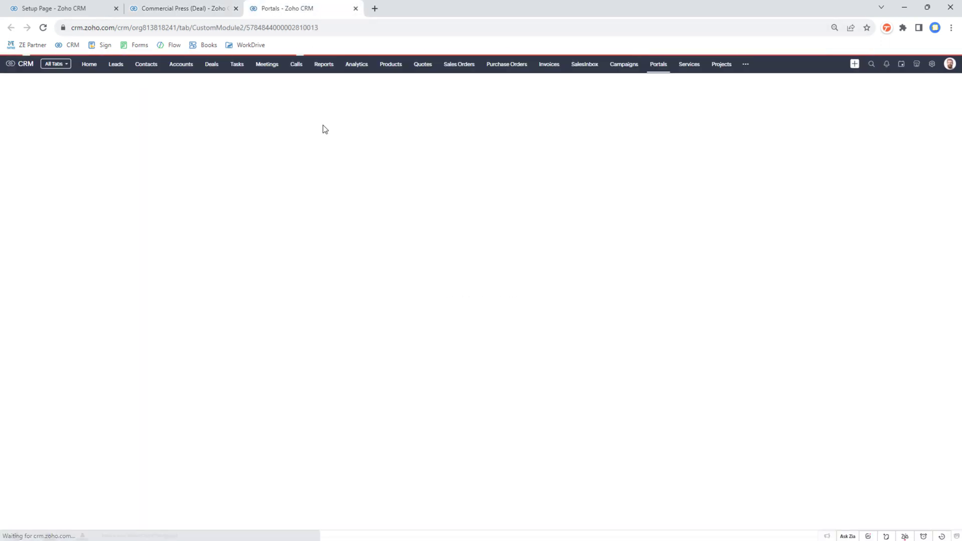
left_click(557, 235)
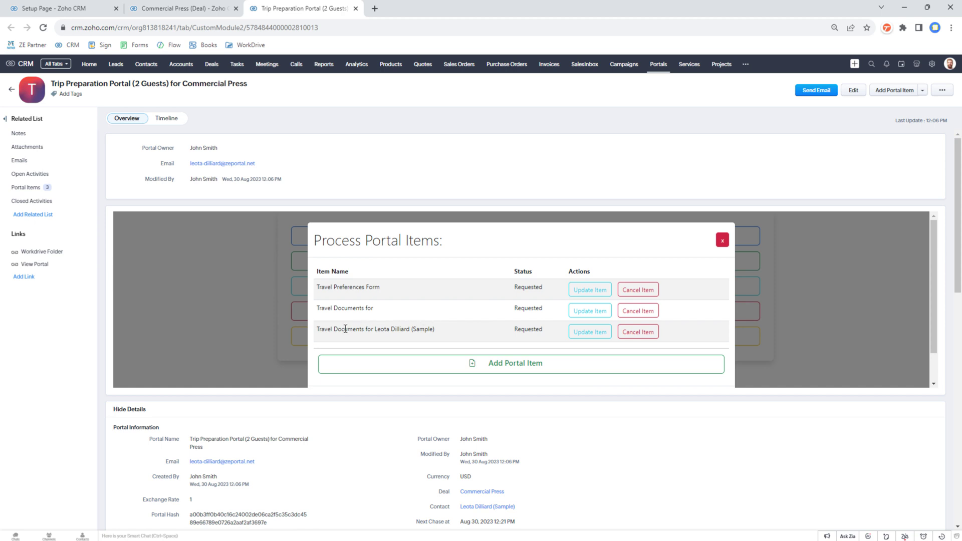
left_click_drag(344, 329, 452, 325)
left_click(446, 329)
left_click(722, 241)
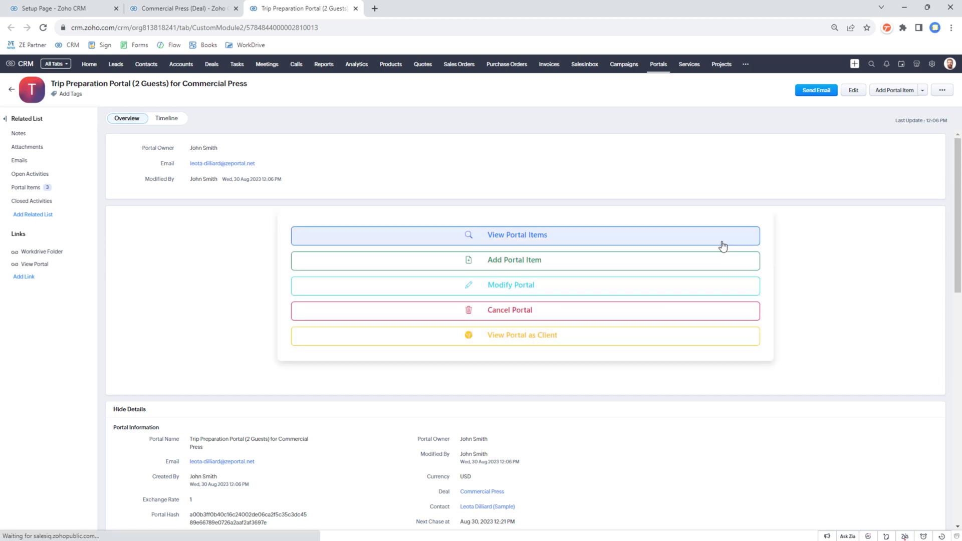
Return to the Commercial Press deal, reload it, and examine the portal options embedded in the record.
left_click(180, 8)
right_click(369, 105)
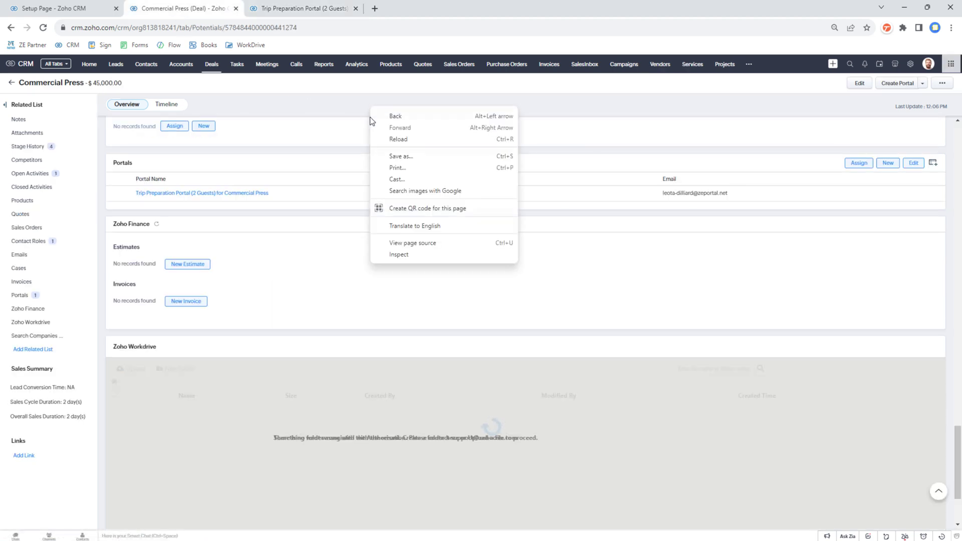
left_click(401, 139)
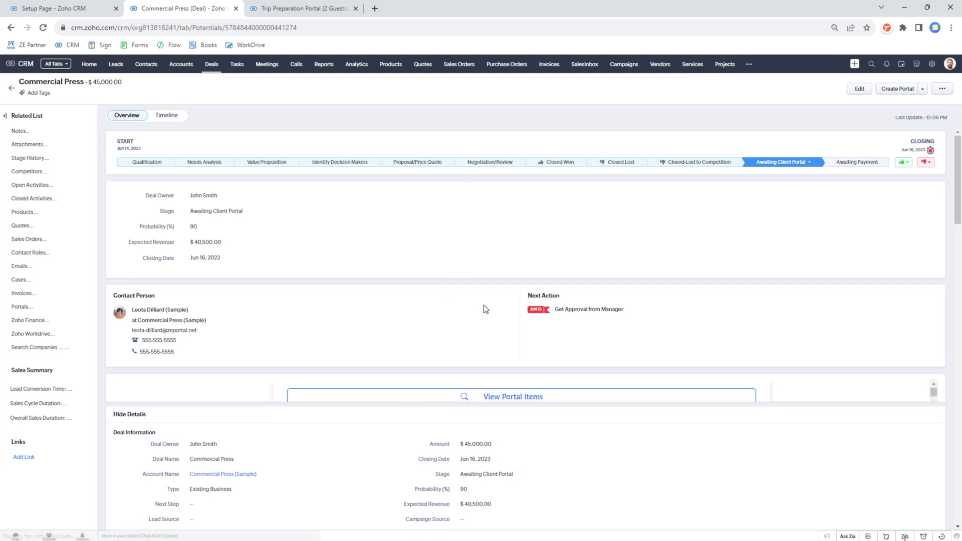
scroll(501, 398, "down", 1)
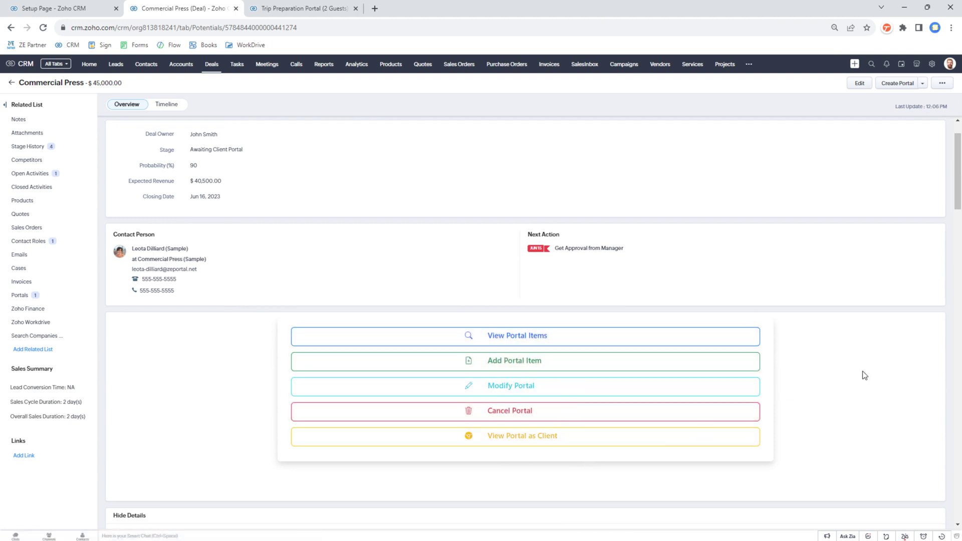
scroll(840, 354, "down", 2)
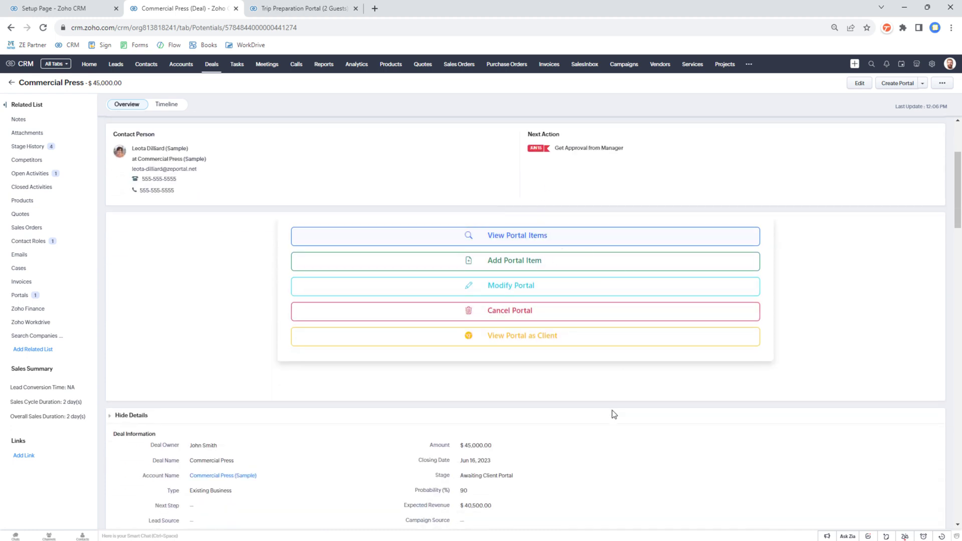
scroll(614, 414, "up", 3)
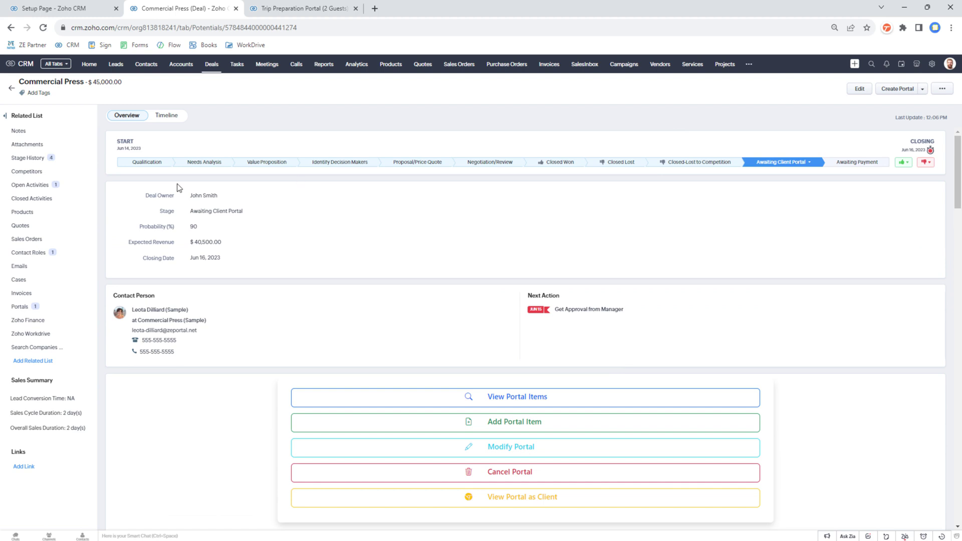
Set the deal's stage to Qualification and back to Awaiting Client Portal, and reload the record.
left_click(153, 166)
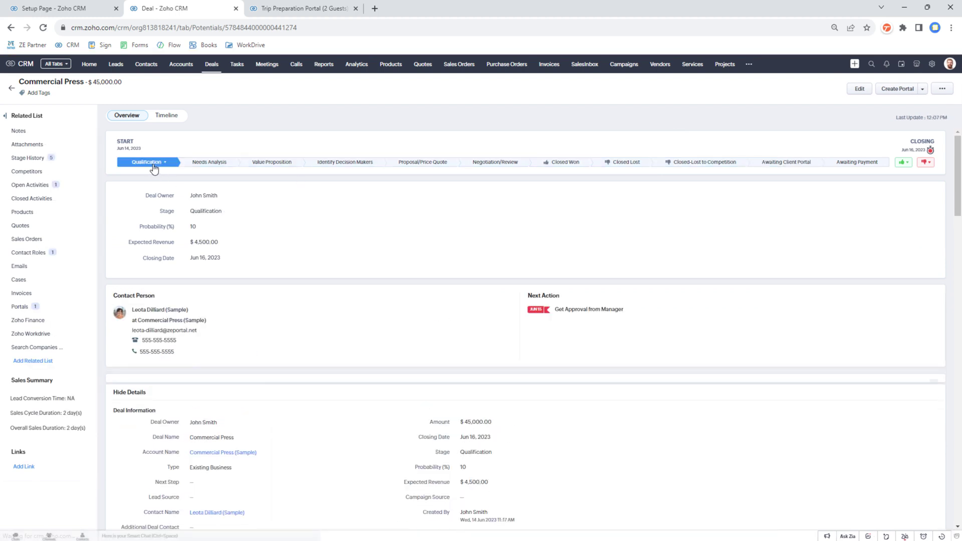
left_click(791, 166)
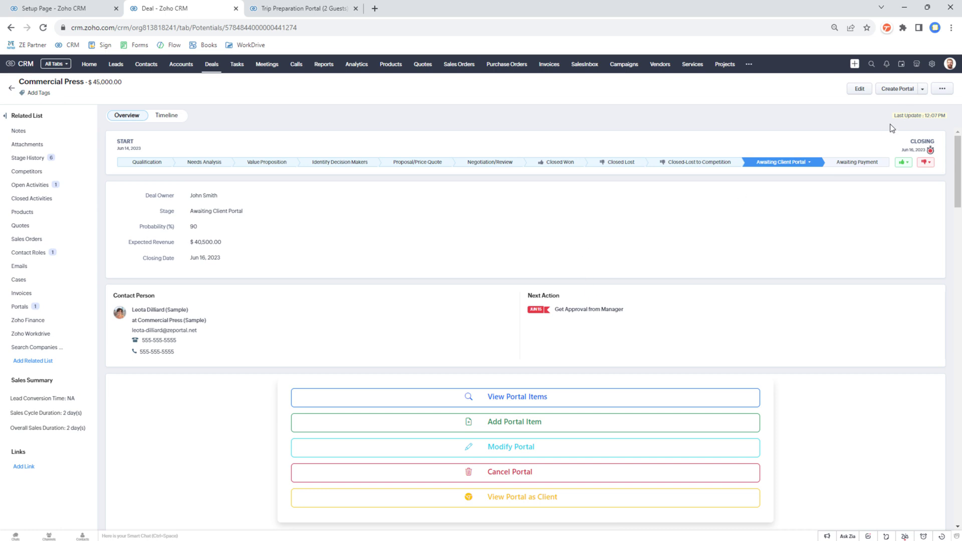
right_click(563, 231)
left_click(591, 261)
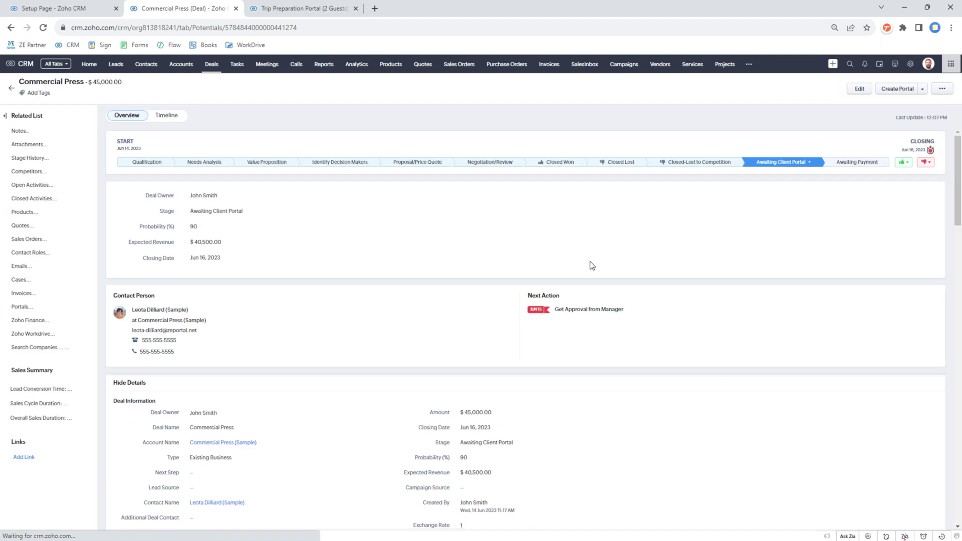
Review the portal items from the Commercial Press deal record and close the list.
left_click(522, 399)
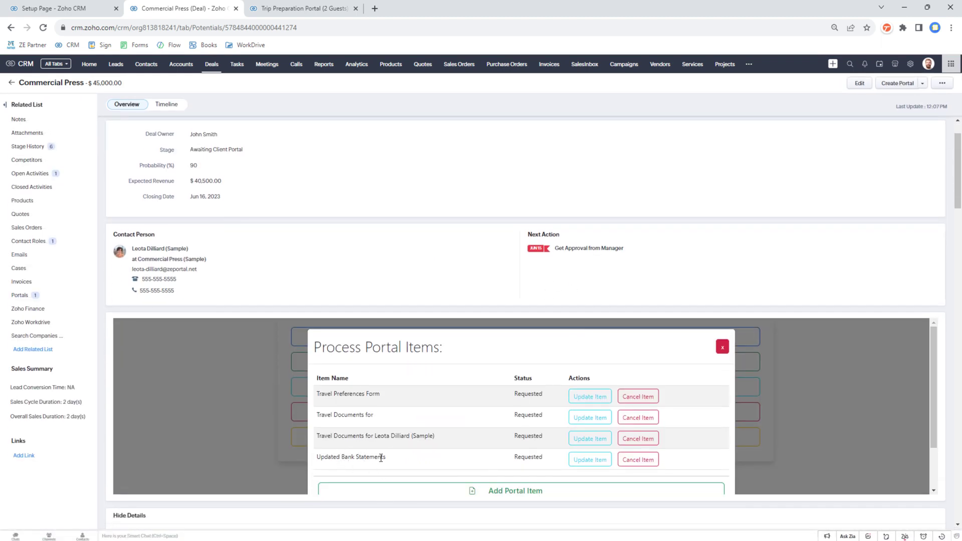
scroll(576, 453, "down", 1)
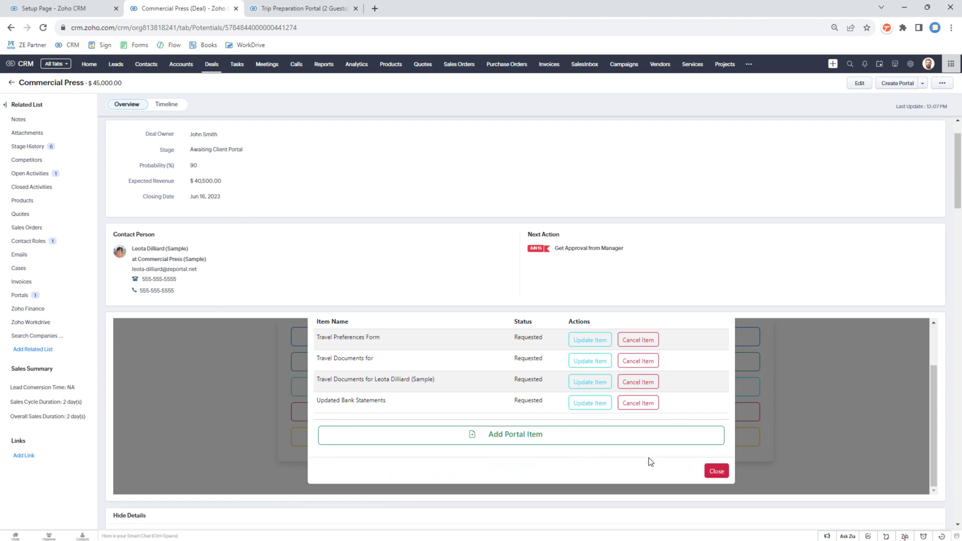
left_click(717, 470)
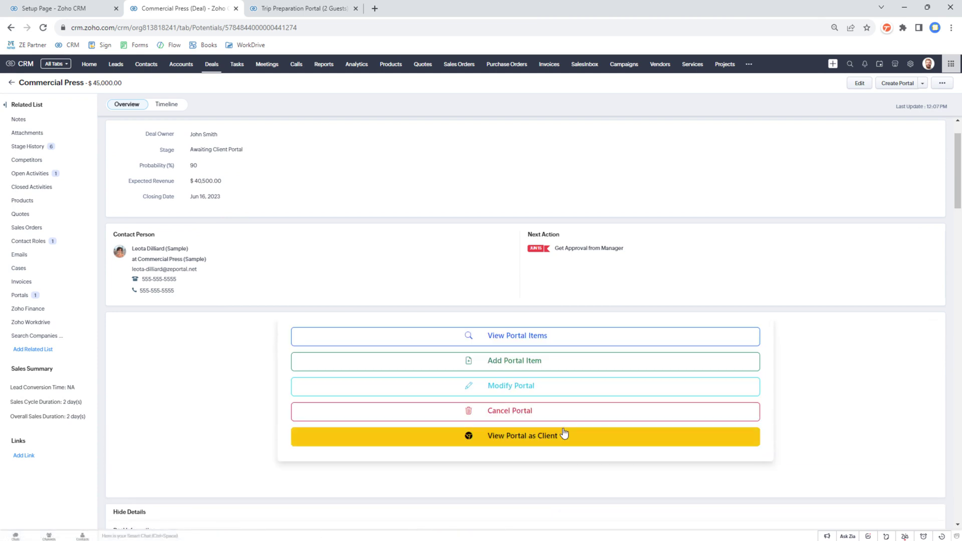
View the portal as the client, check the upload guidance of the Updated Bank Statements item, and close the portal page.
left_click(564, 434)
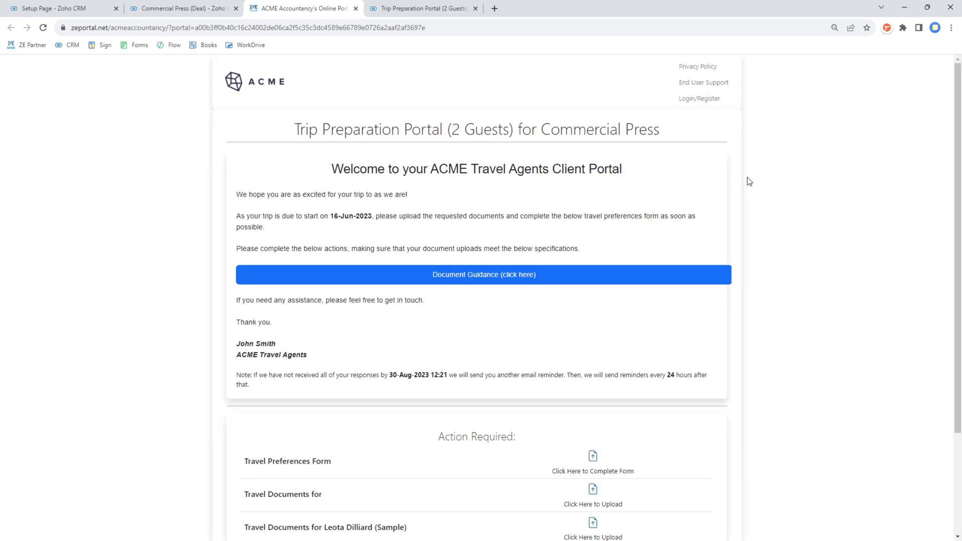
scroll(747, 176, "down", 3)
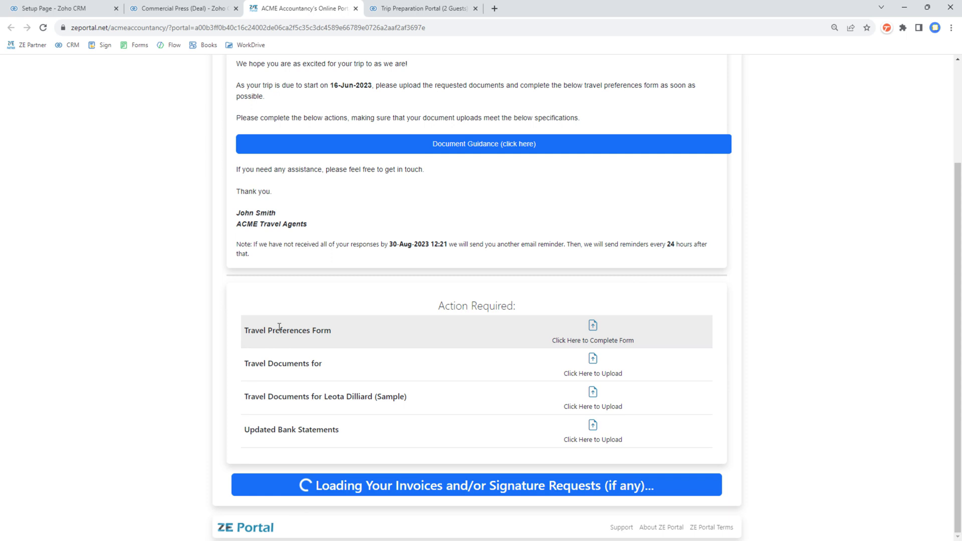
left_click(316, 432)
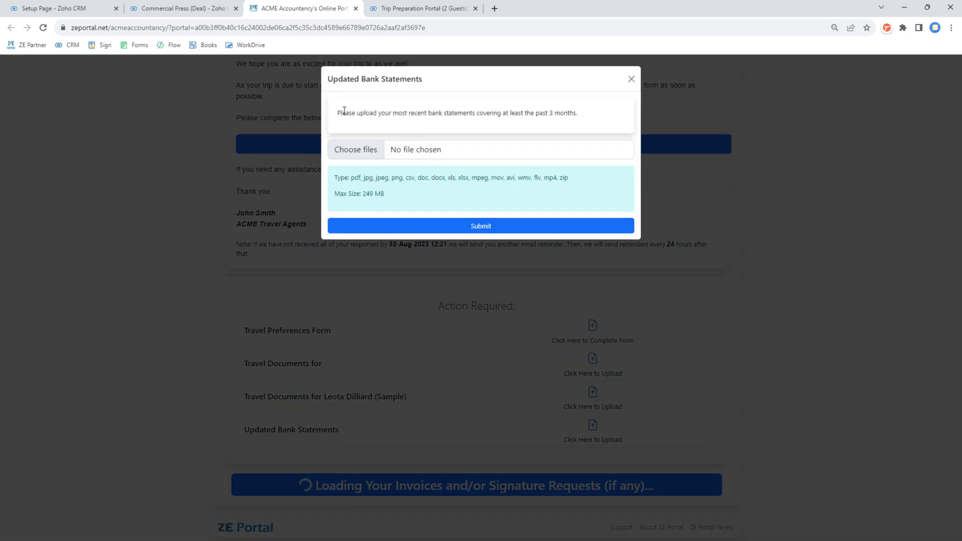
left_click_drag(342, 112, 582, 119)
left_click(593, 124)
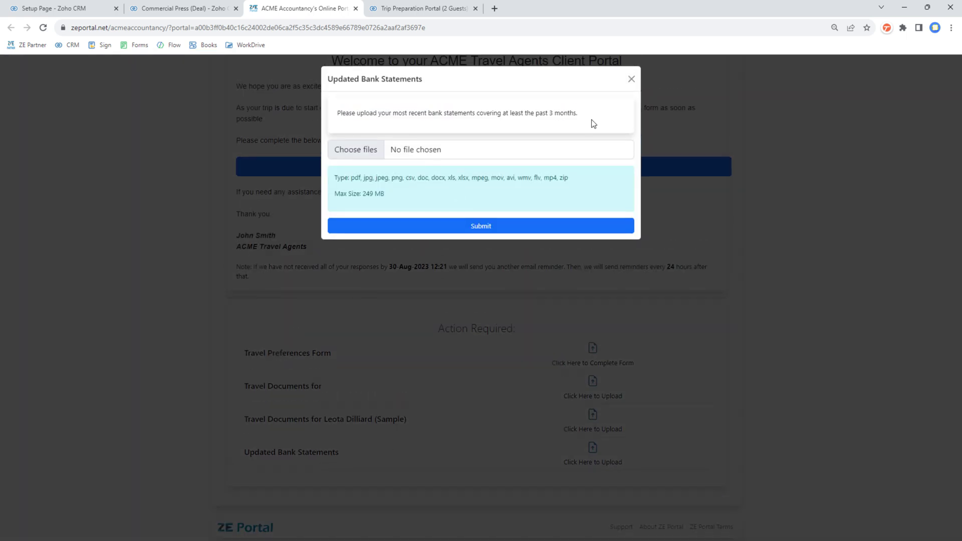
left_click(632, 79)
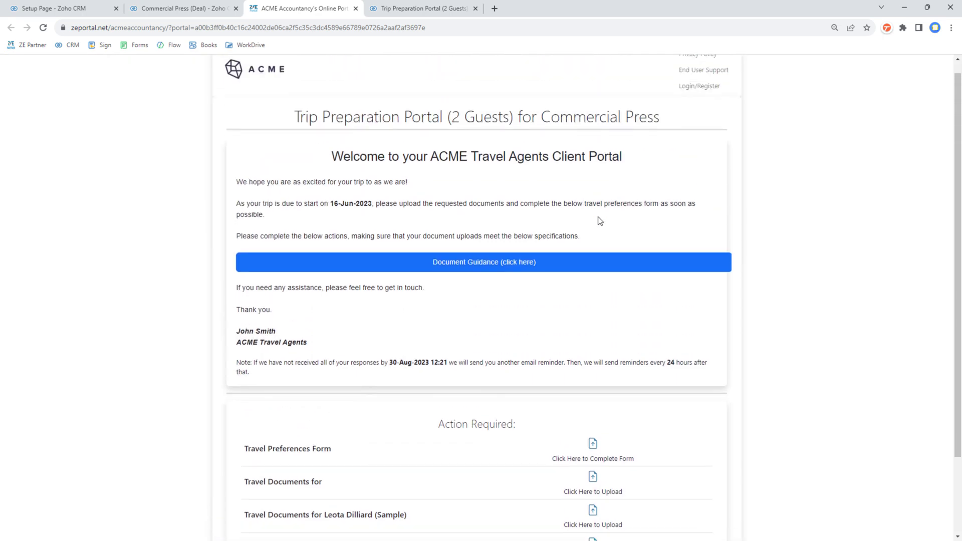
scroll(600, 221, "down", 3)
scroll(600, 220, "up", 3)
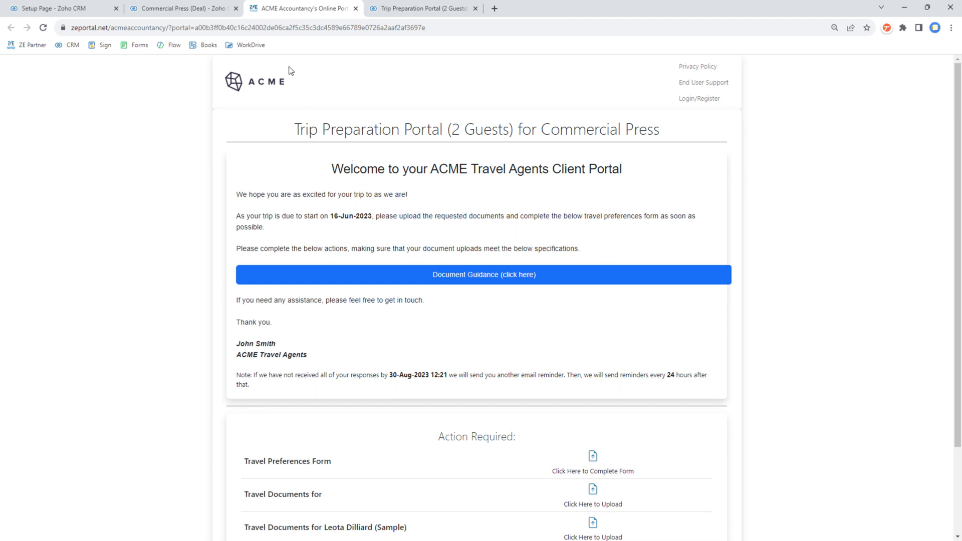
left_click(356, 8)
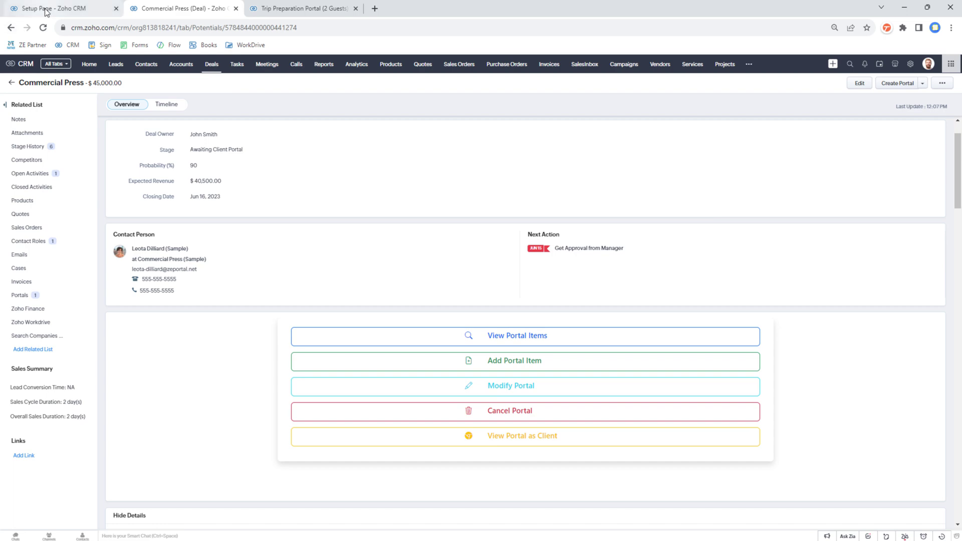
Search the workflow rules for "ze_portal" and deactivate the ZE_Portal_Create_Client_Portal_on_Stage_Change rule.
left_click(20, 8)
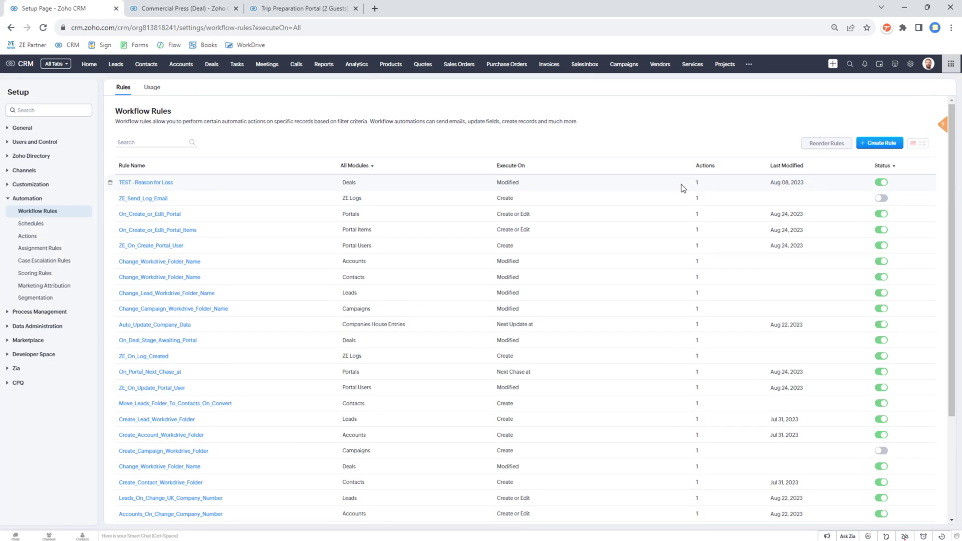
left_click(170, 141)
type("ze")
type("_portal")
left_click(885, 181)
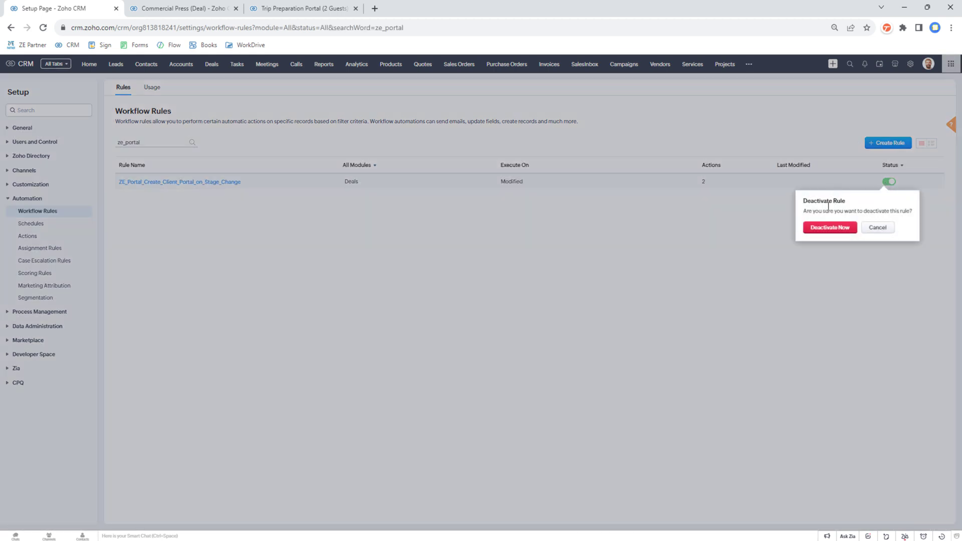
left_click(829, 227)
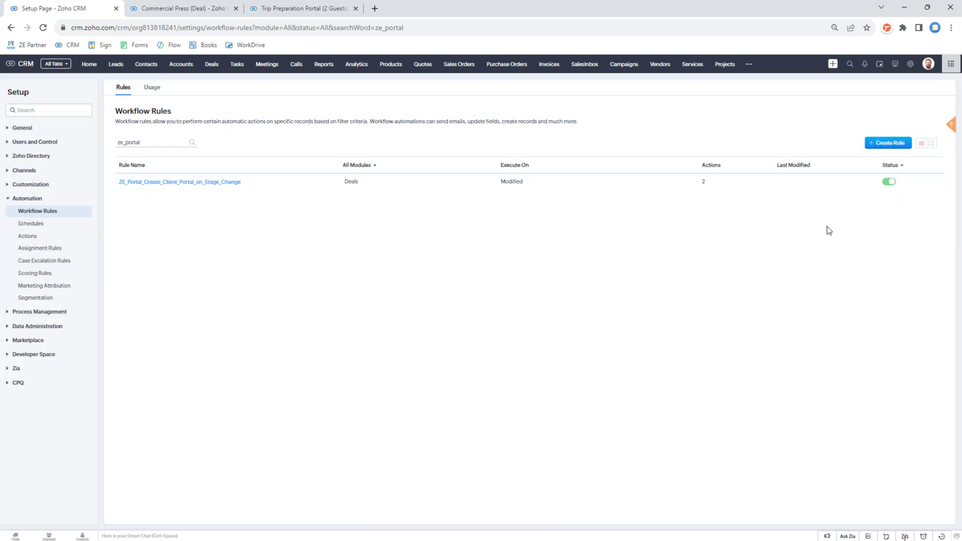
Open the TEST Deals blueprint from the CRM setup's blueprint list.
left_click(911, 65)
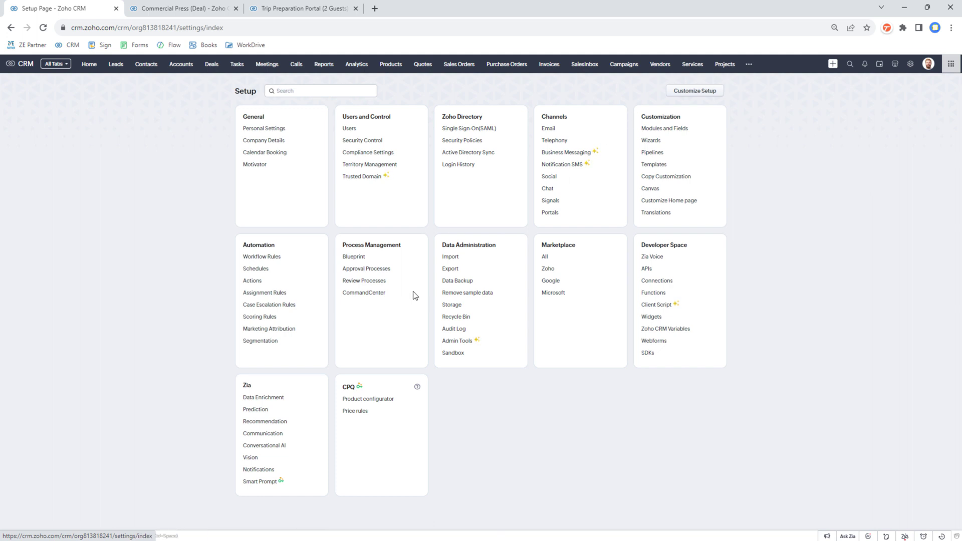
left_click(357, 257)
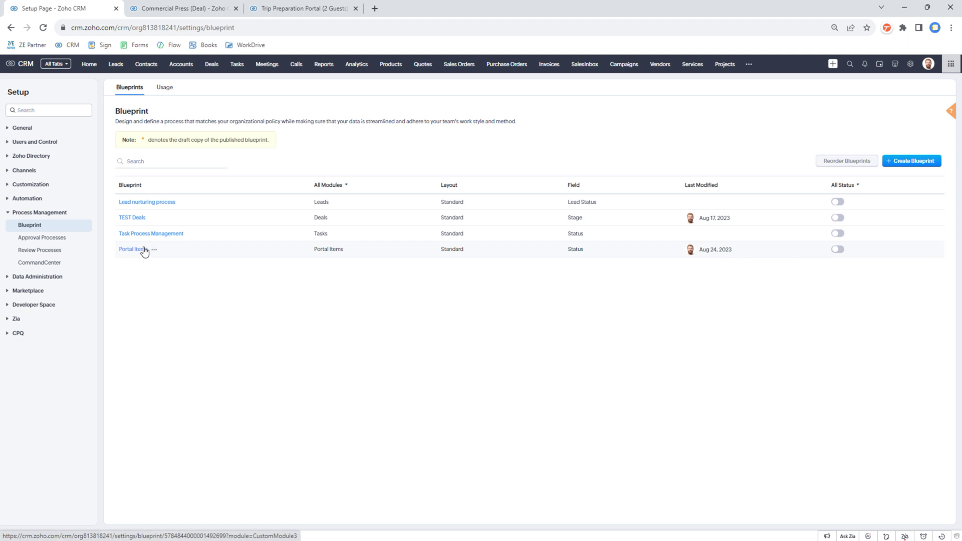
left_click(133, 217)
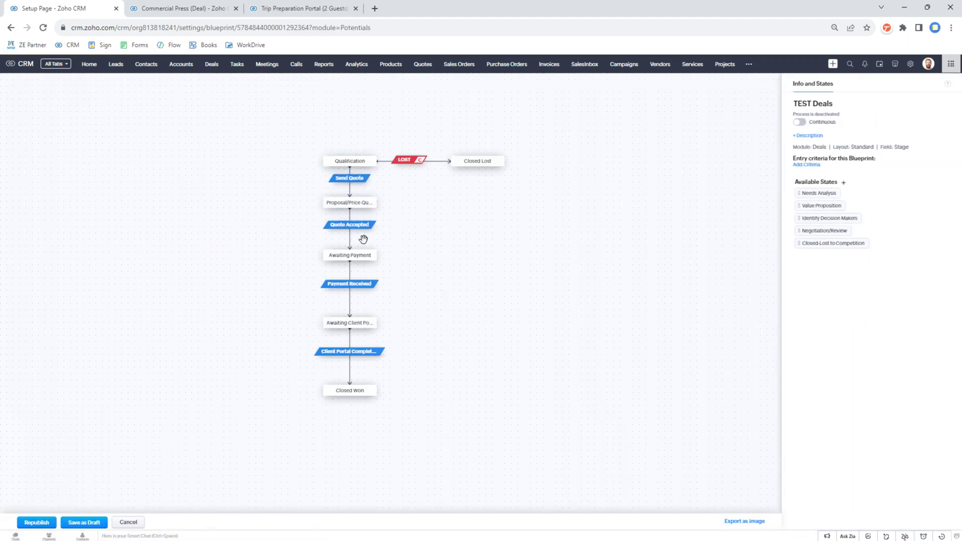
Check the argument mapping of the custom action that runs after the Payment Received transition, and close its details.
left_click(349, 284)
left_click(935, 154)
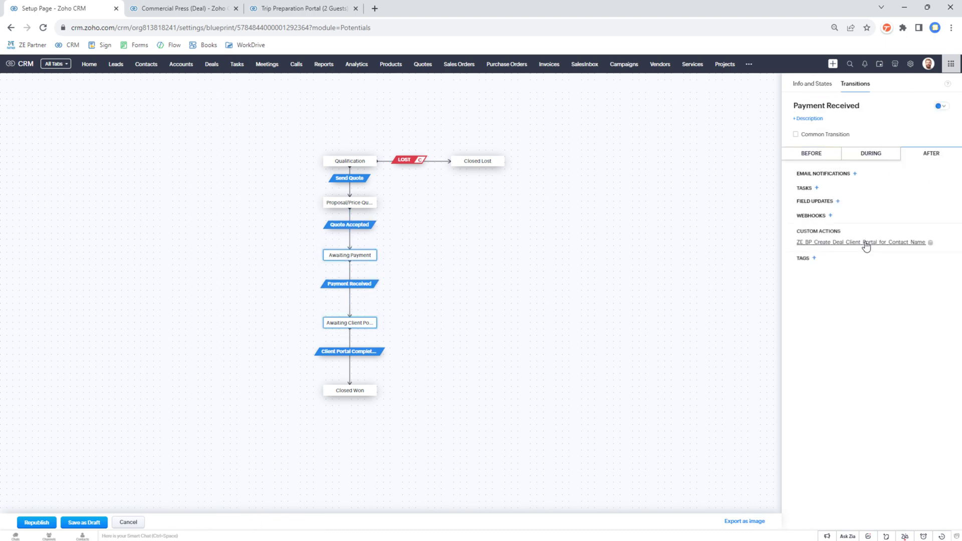
left_click(865, 243)
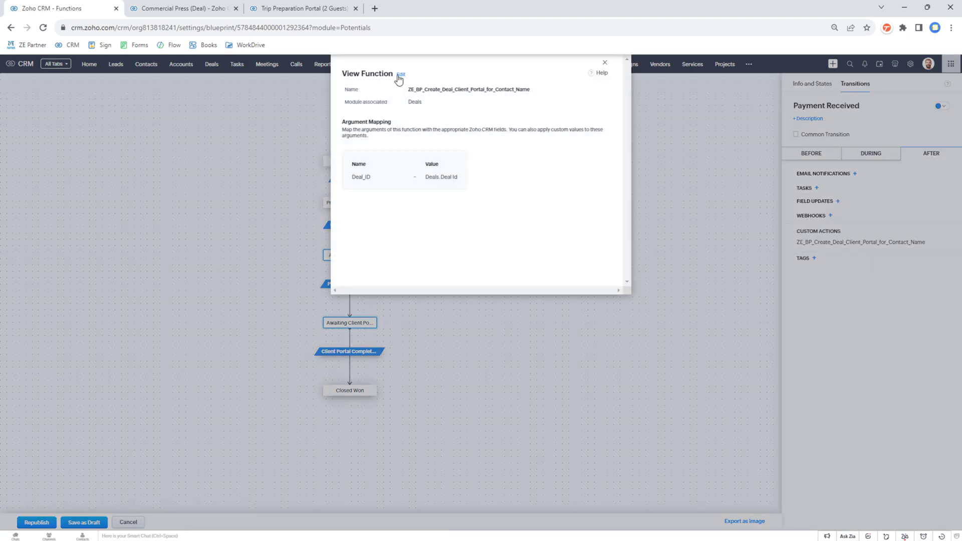
left_click(604, 64)
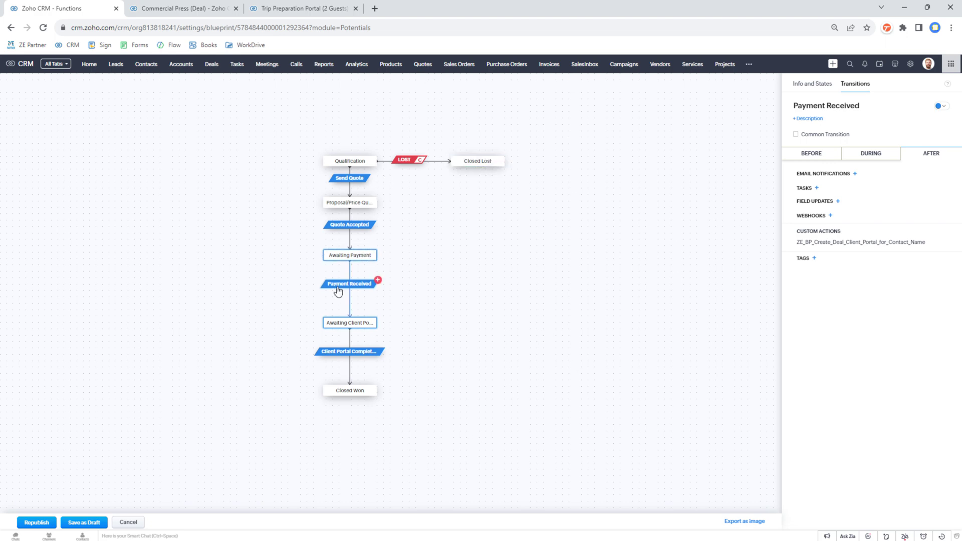
Open the code of the ZE_BP_Create_Deal_Client_Portal_for_Contact_Name function attached to the Payment Received transition.
left_click(878, 242)
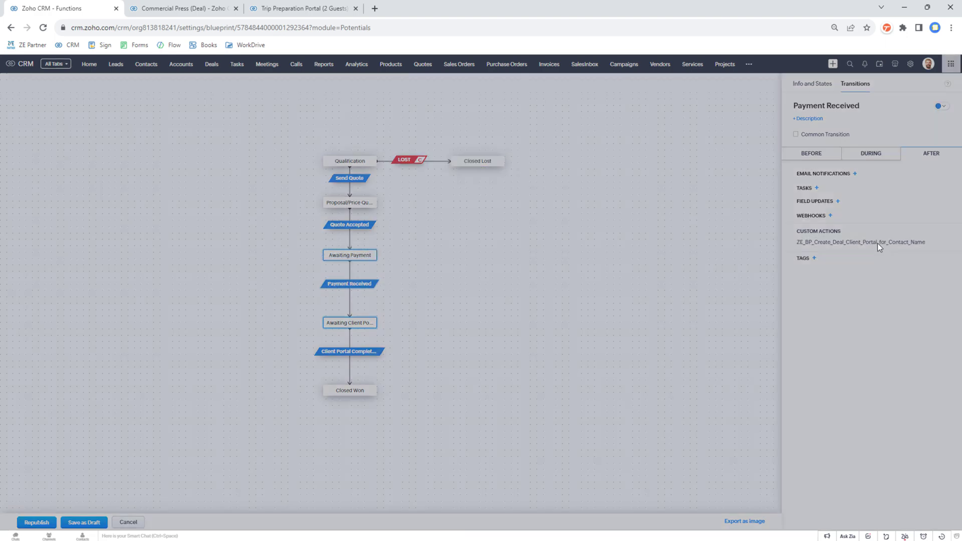
left_click(401, 74)
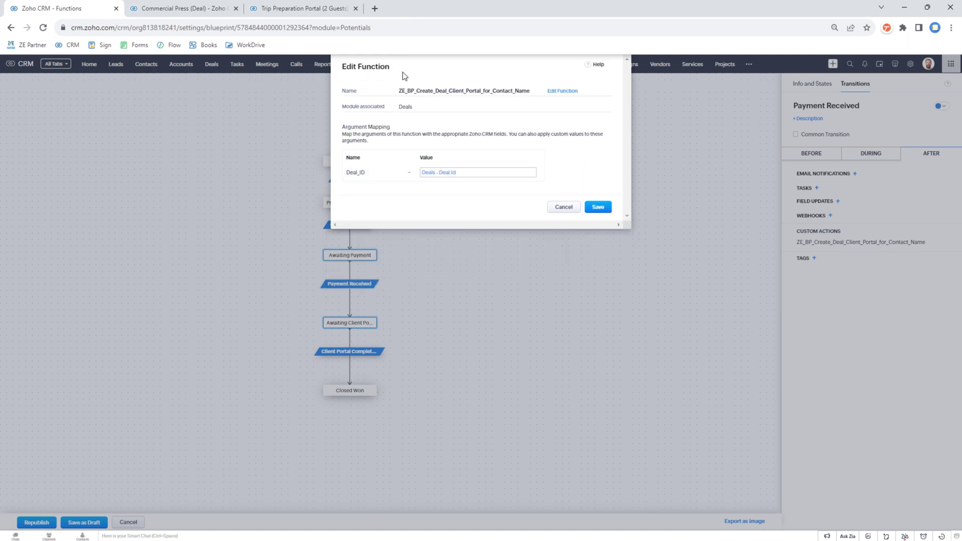
left_click(564, 92)
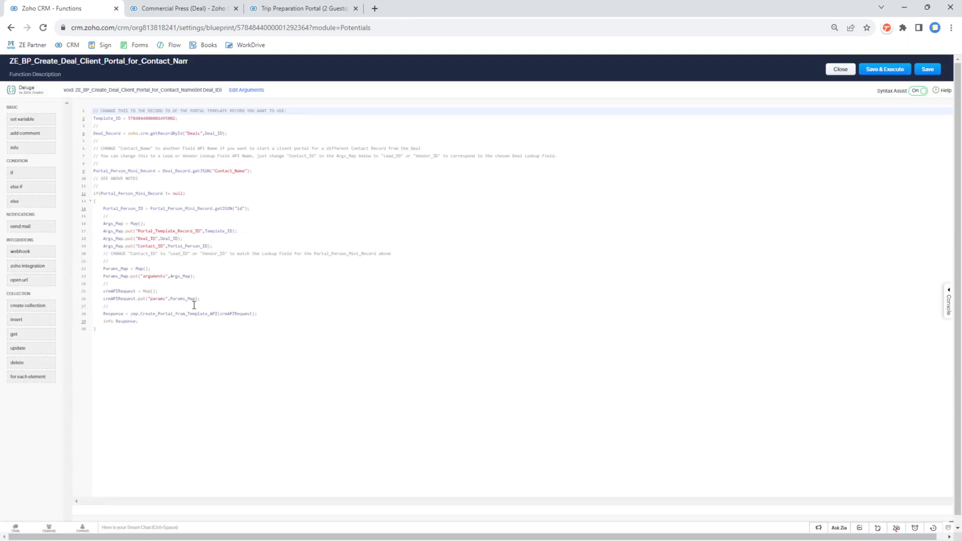
Examine the function script, including the Args_Map entries for template, deal and contact and the Create_Portal_from_Template_API call.
left_click_drag(123, 349, 82, 111)
left_click(293, 182)
left_click(222, 331)
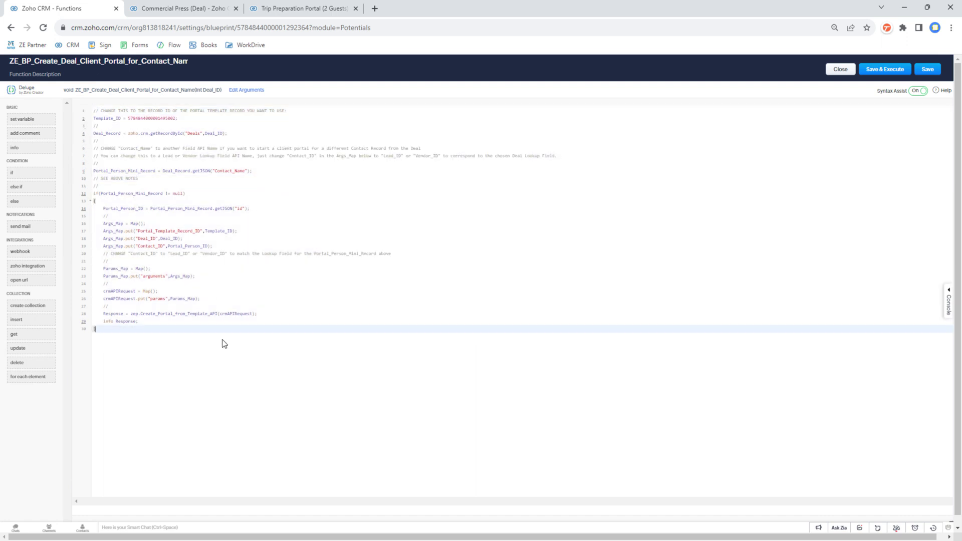
left_click_drag(224, 343, 79, 106)
left_click(292, 228)
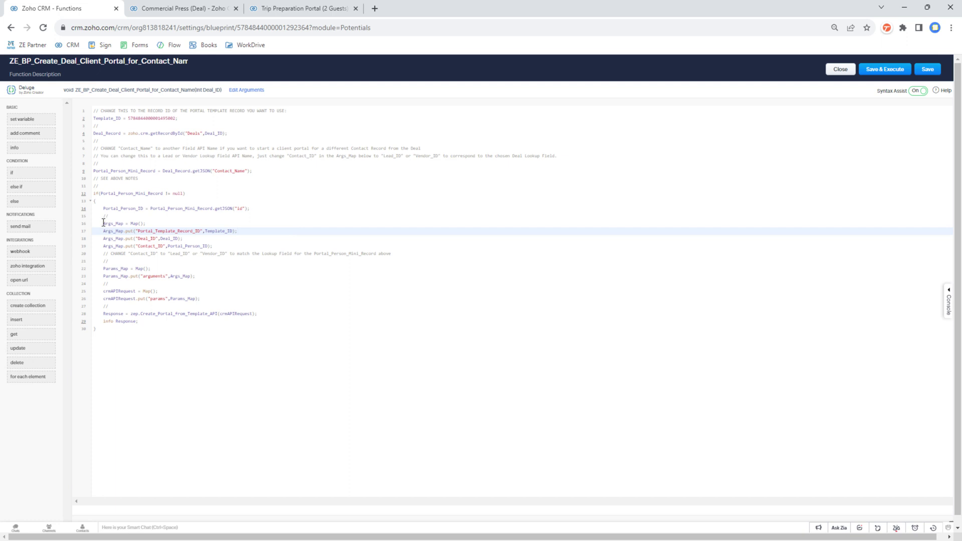
left_click_drag(104, 224, 273, 314)
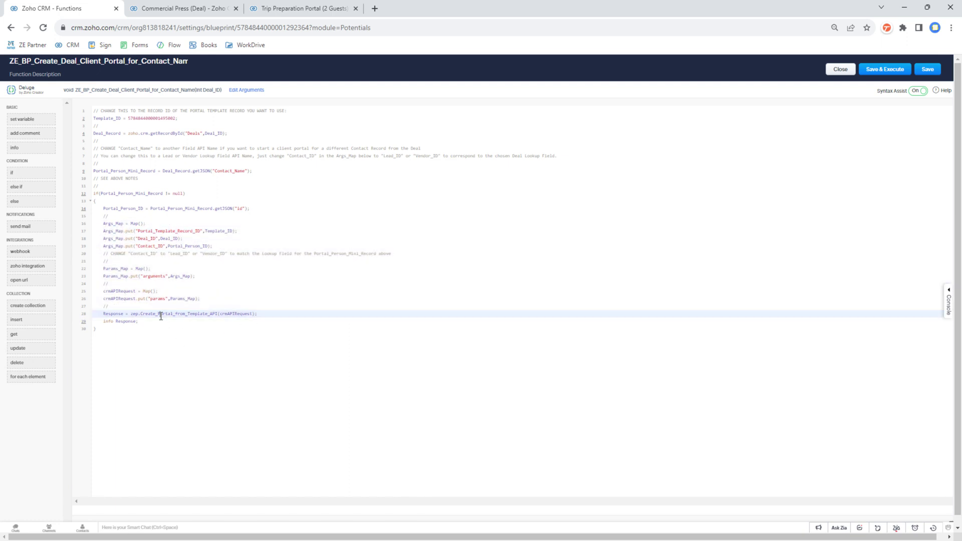
double_click(159, 315)
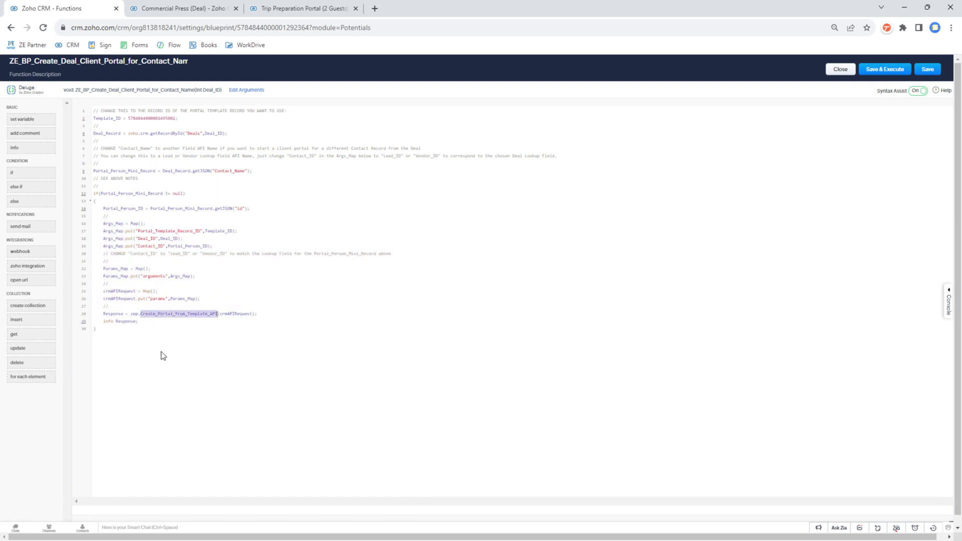
left_click(281, 316)
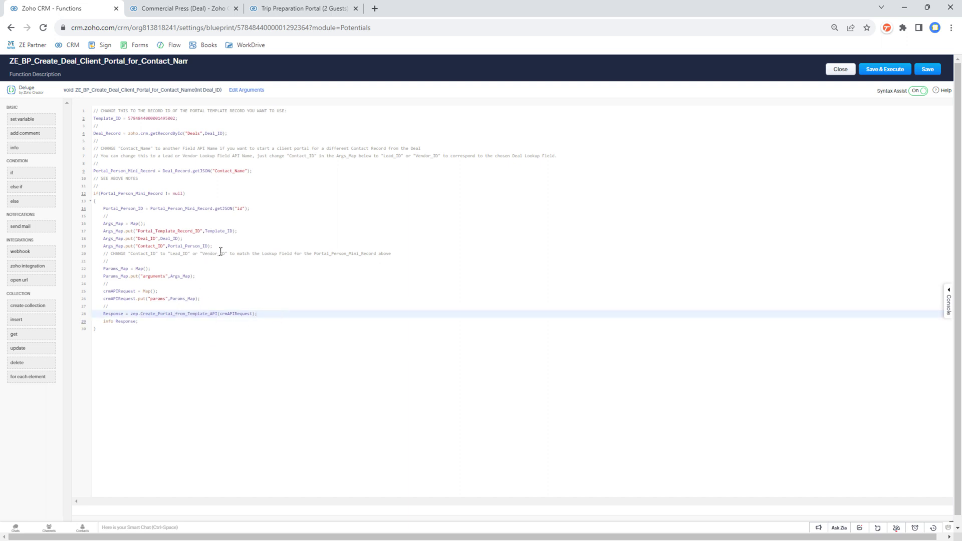
left_click_drag(220, 248, 106, 232)
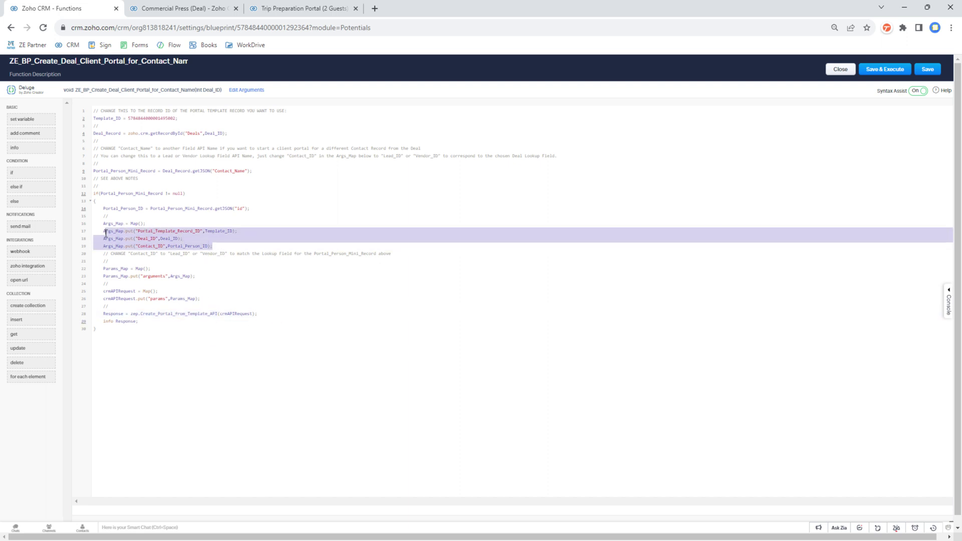
left_click(221, 231)
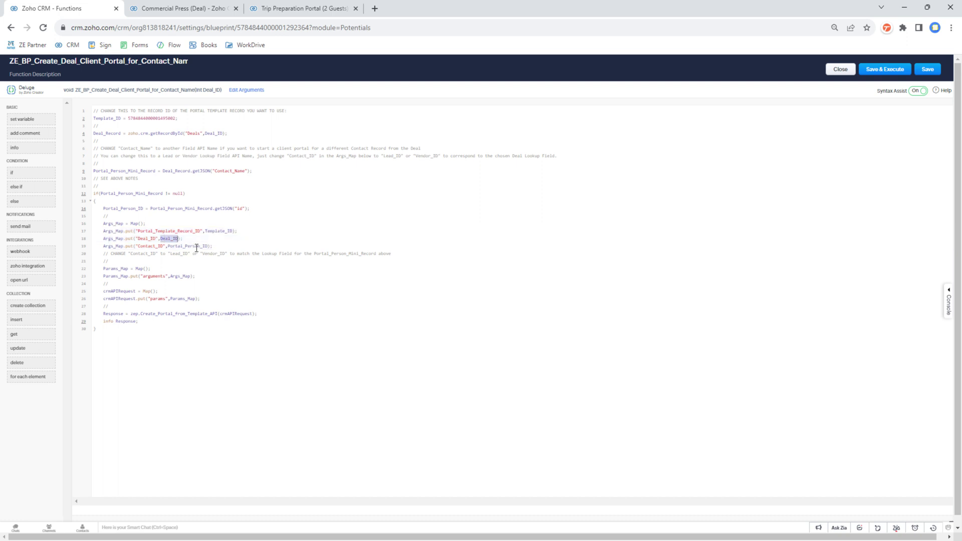
double_click(196, 246)
left_click(342, 356)
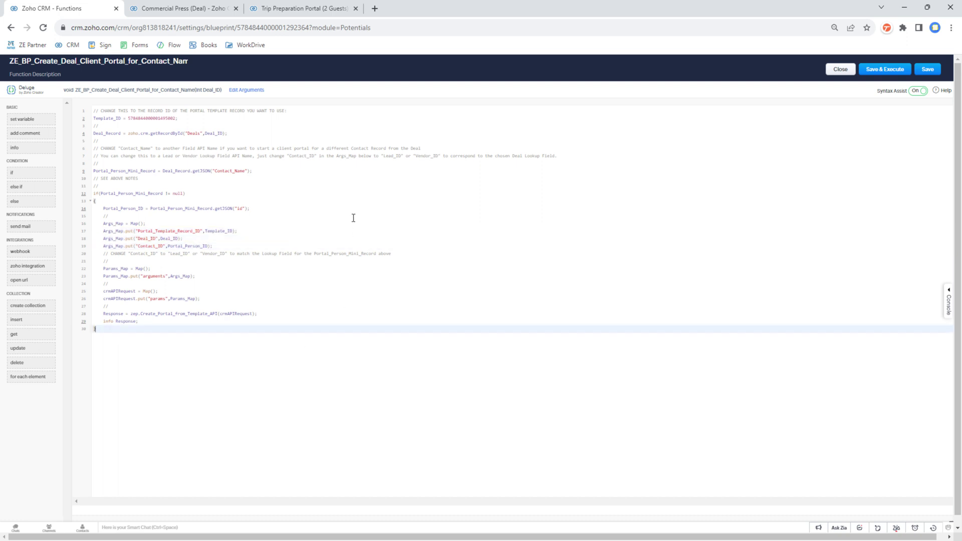
Open the ZE Portal website at zeportal.net in a new browser tab.
left_click(374, 9)
type("z")
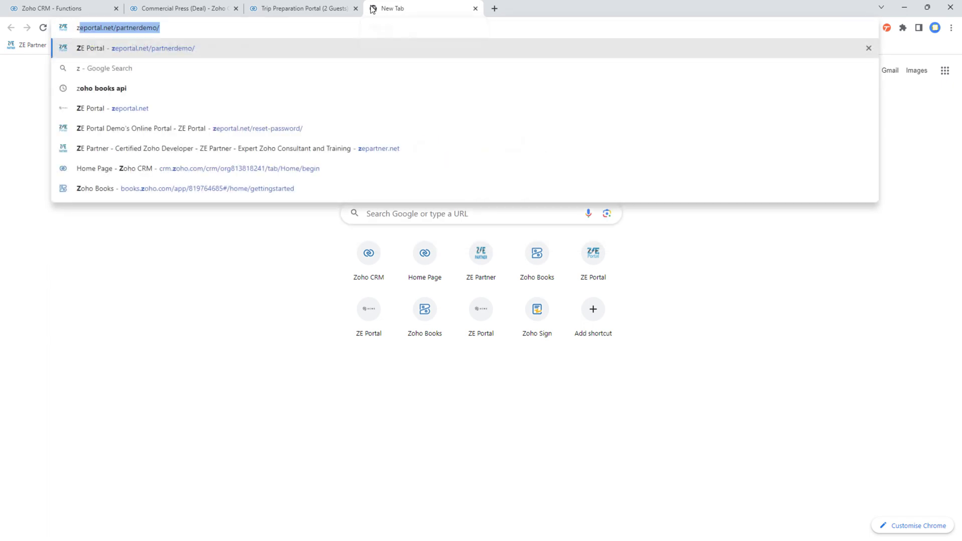
key("Return")
left_click_drag(142, 27, 274, 40)
key("BackSpace")
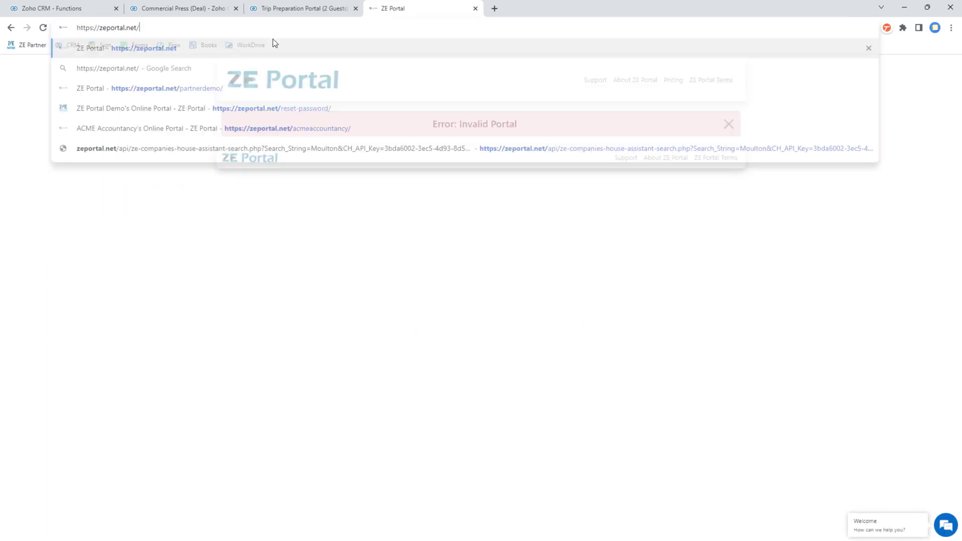
key("Return")
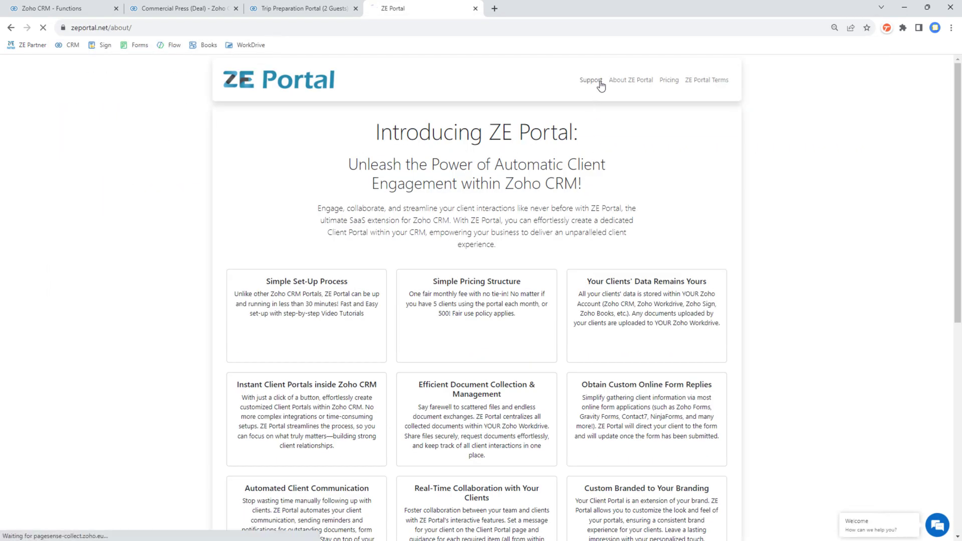
Find the Create Portal Script article in the Customization section of ZE Portal's Subscriber Support knowledge base and open it.
left_click(601, 83)
left_click(298, 280)
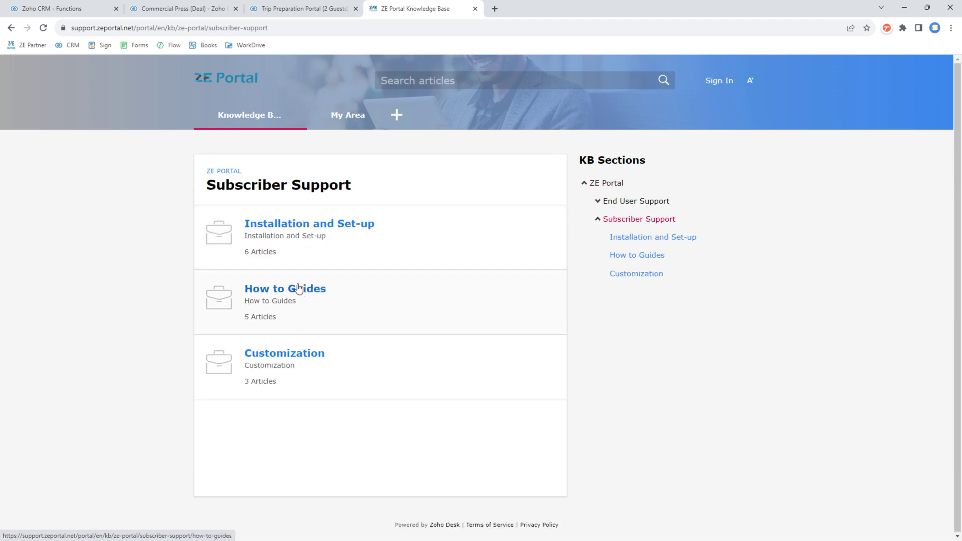
left_click(298, 289)
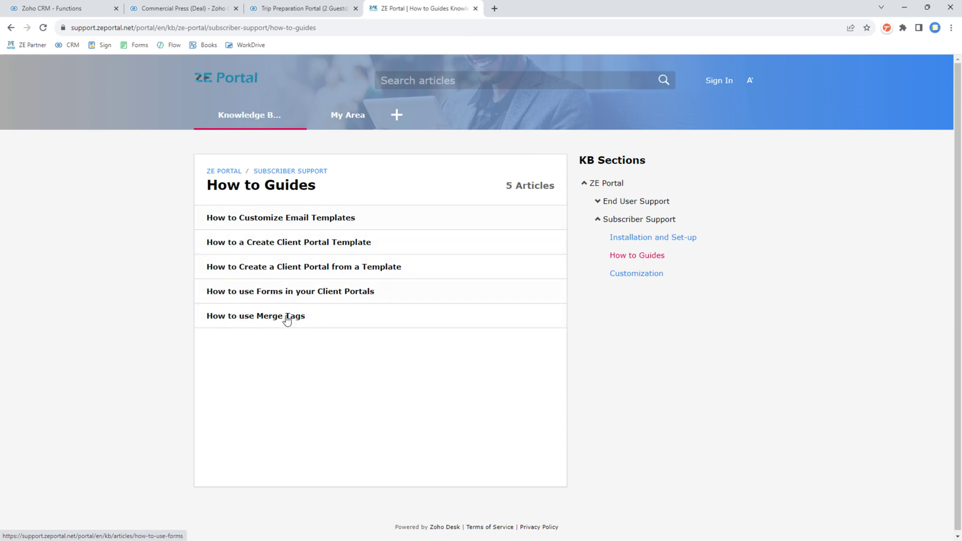
left_click(267, 174)
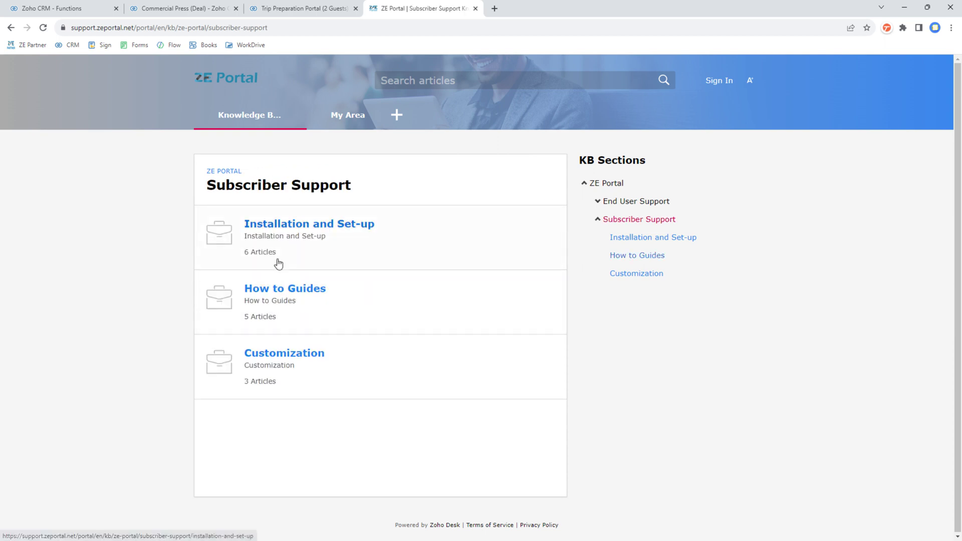
left_click(276, 357)
left_click(451, 242)
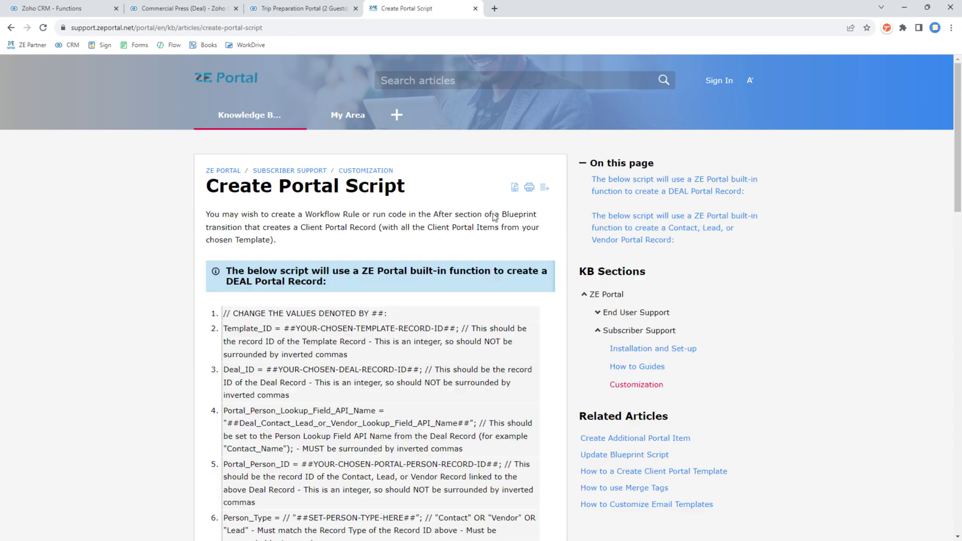
Look through the article's two sample scripts, for Deal portals and for Contact, Lead or Vendor portals.
scroll(438, 211, "down", 3)
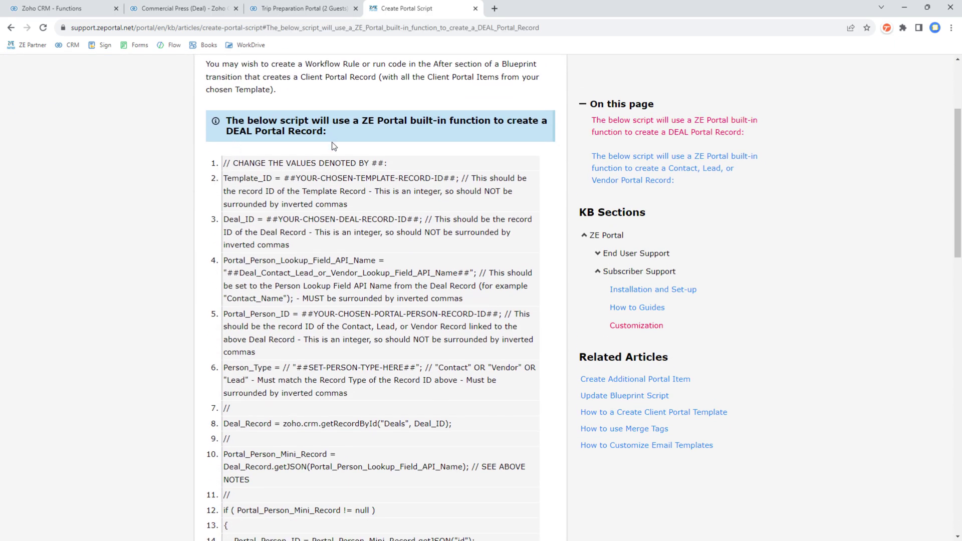
scroll(344, 218, "down", 12)
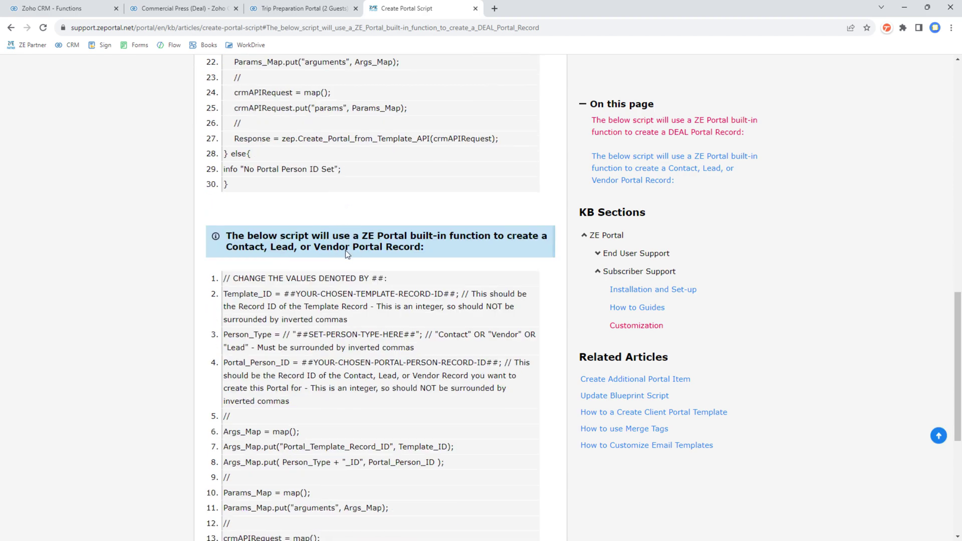
scroll(404, 271, "down", 4)
scroll(383, 359, "up", 2)
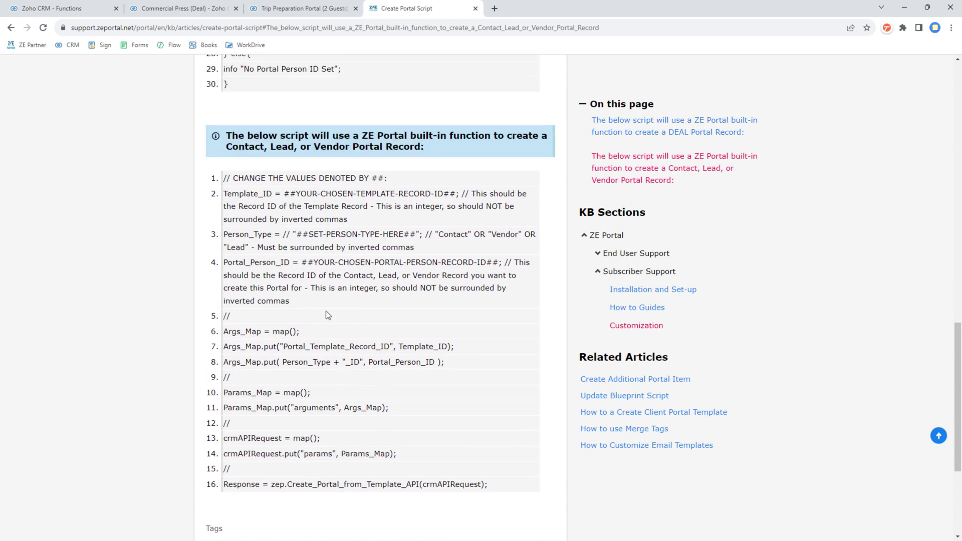
scroll(327, 241, "up", 15)
scroll(343, 191, "down", 3)
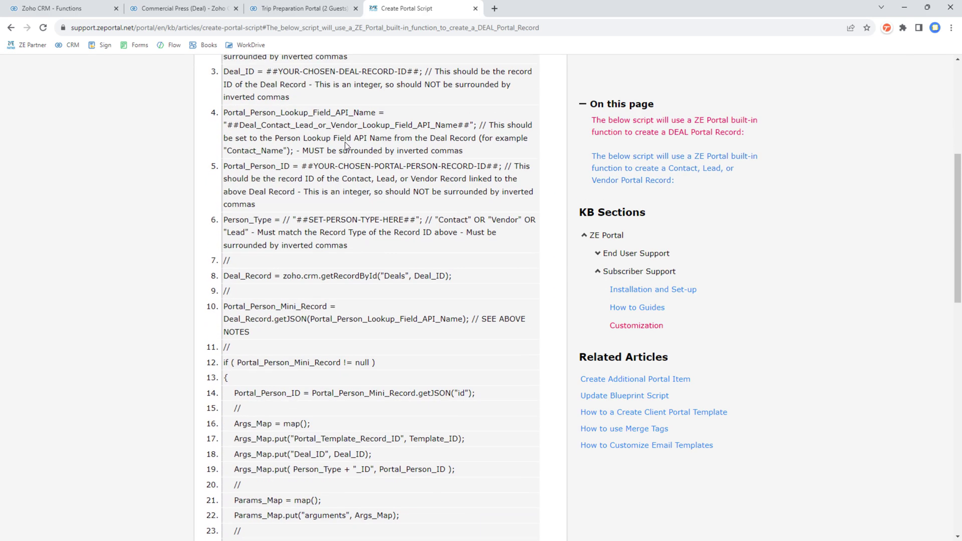
scroll(346, 145, "up", 2)
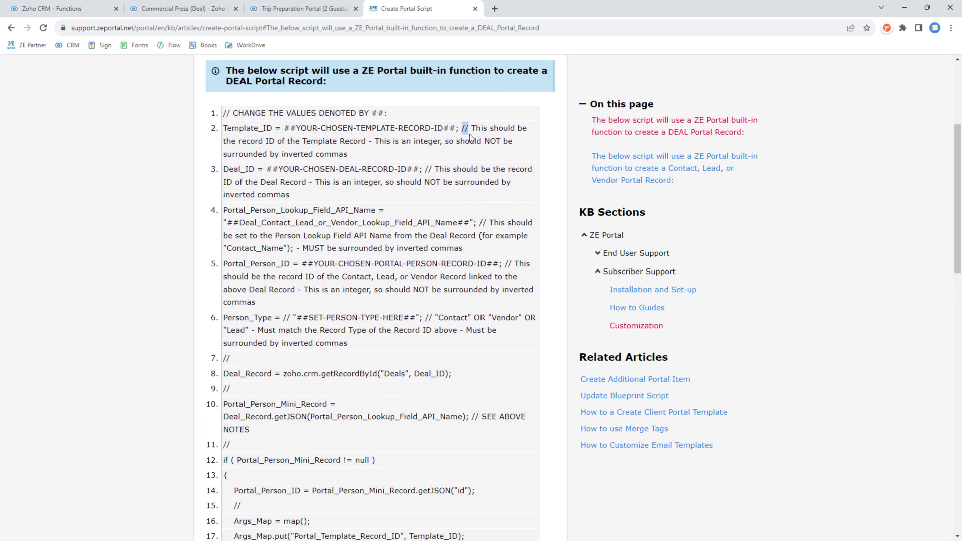
Read the DEAL script's comments on the template ID, deal ID and Portal_Person_Lookup_Field_API_Name placeholders.
left_click_drag(470, 130, 440, 197)
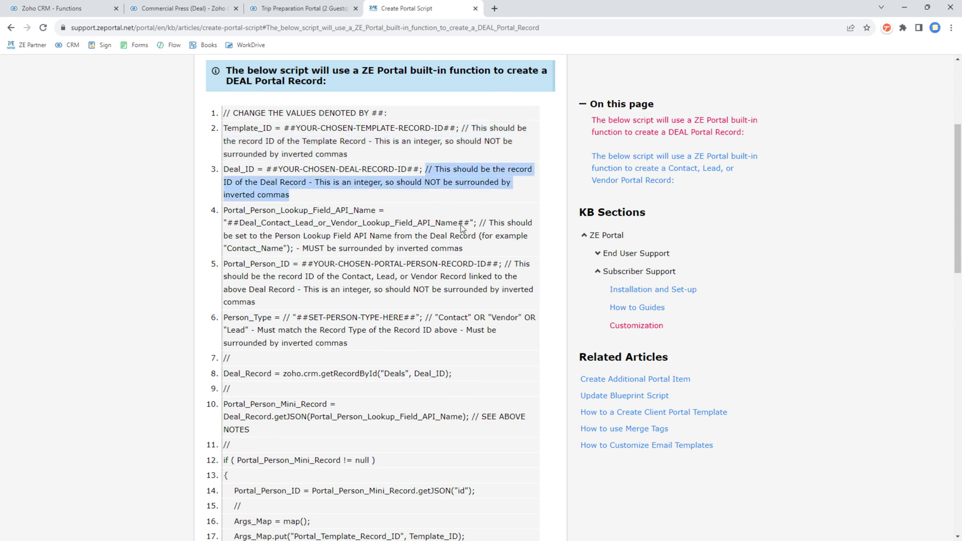
left_click_drag(477, 223, 484, 249)
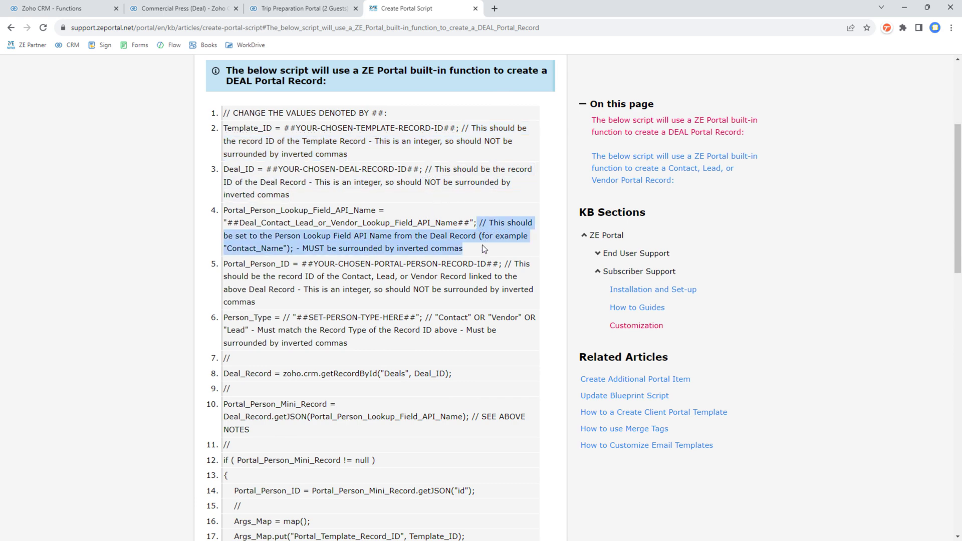
double_click(344, 225)
left_click_drag(228, 225, 472, 229)
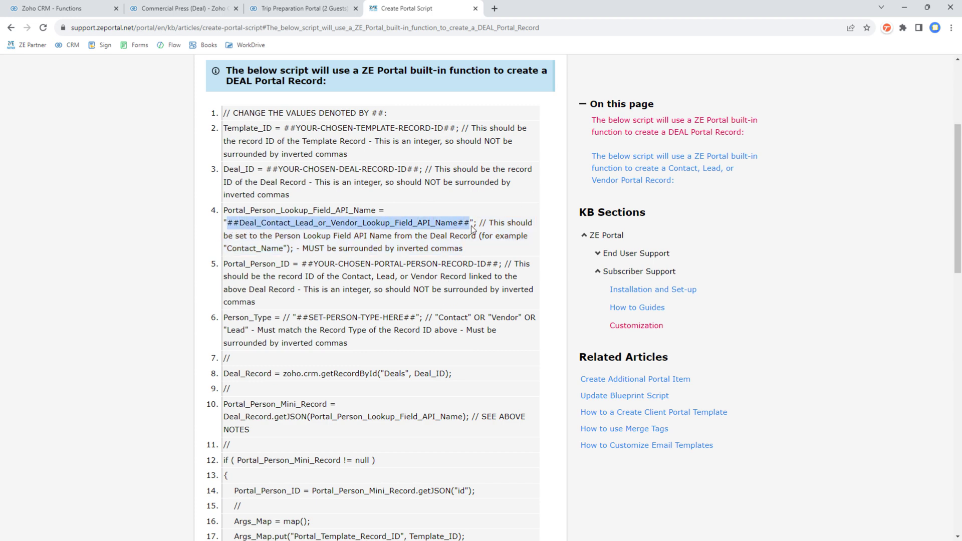
double_click(352, 228)
scroll(352, 292, "up", 1)
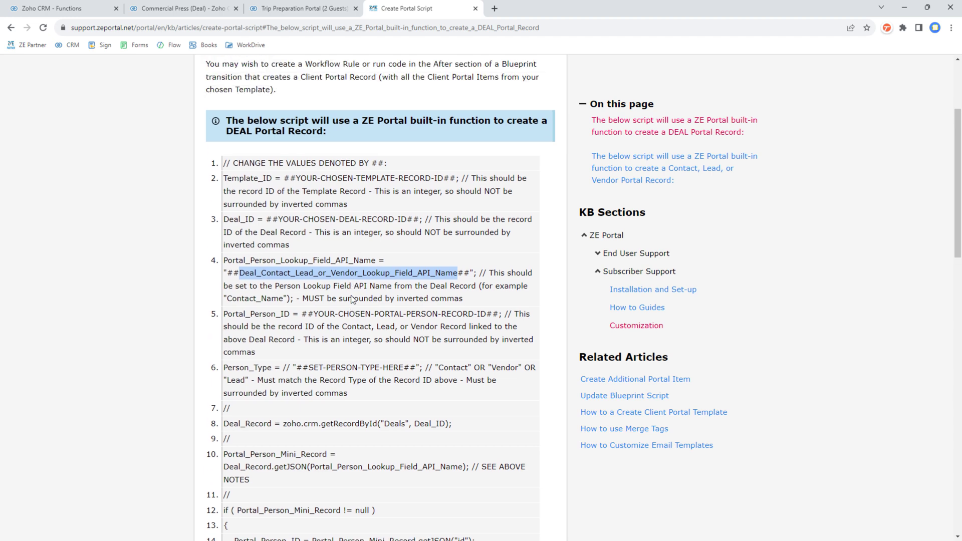
scroll(350, 295, "up", 1)
Return to the blueprint function's code and select the record ID assigned to Template_ID.
left_click(170, 15)
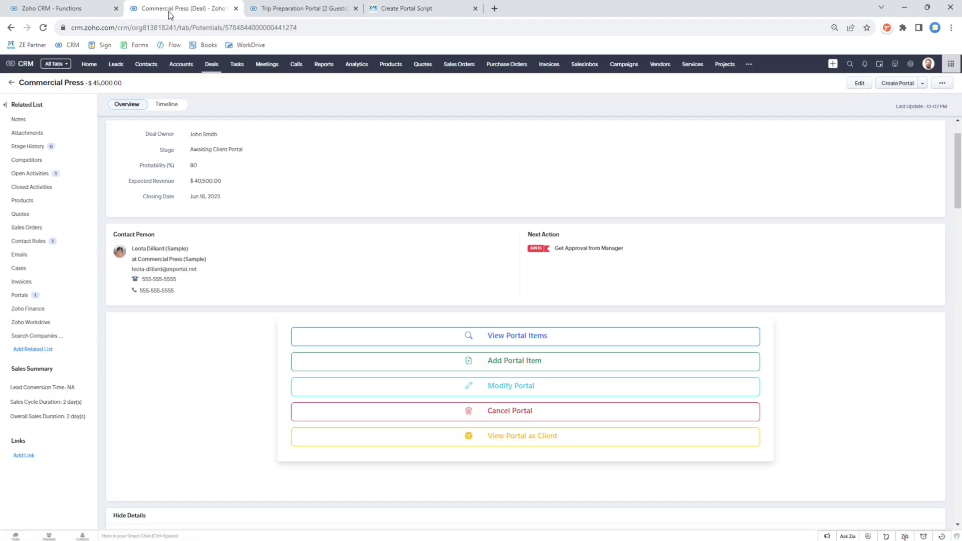
left_click(300, 9)
left_click(91, 9)
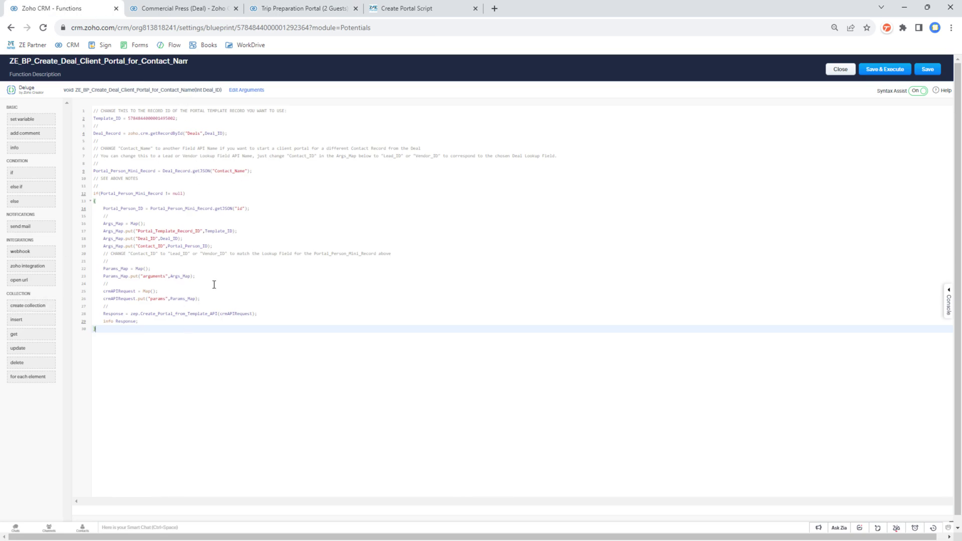
double_click(147, 118)
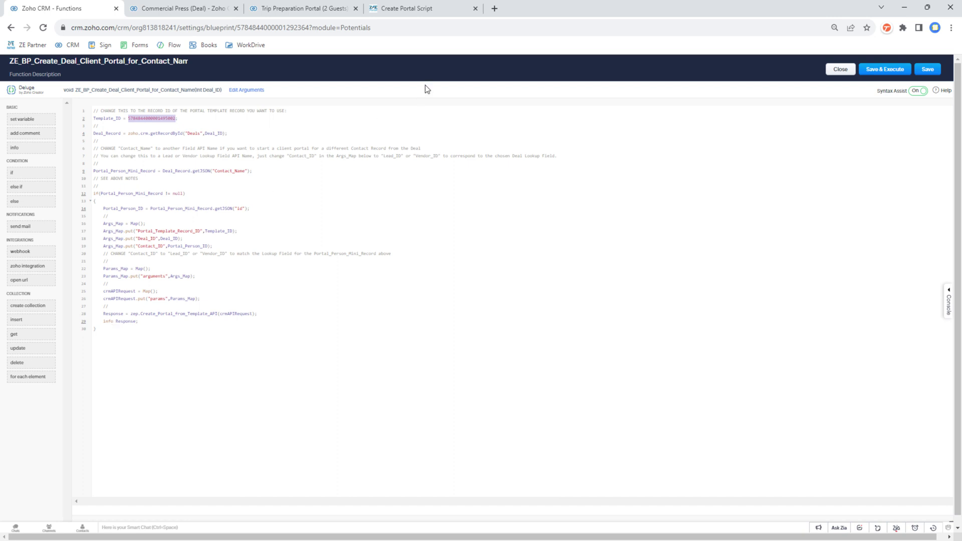
Open the CRM in a separate browser tab and display its Portal Templates module.
middle_click(70, 45)
left_click(541, 14)
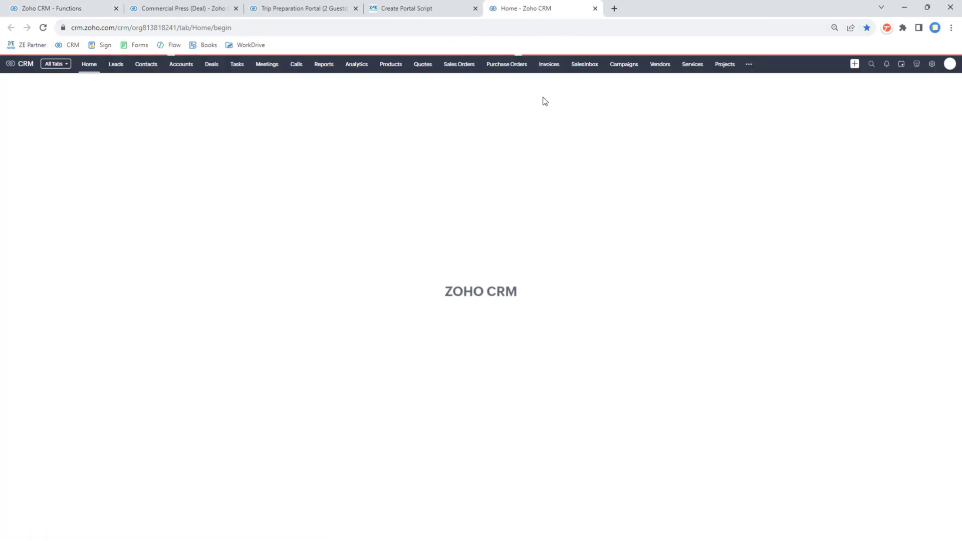
left_click(749, 64)
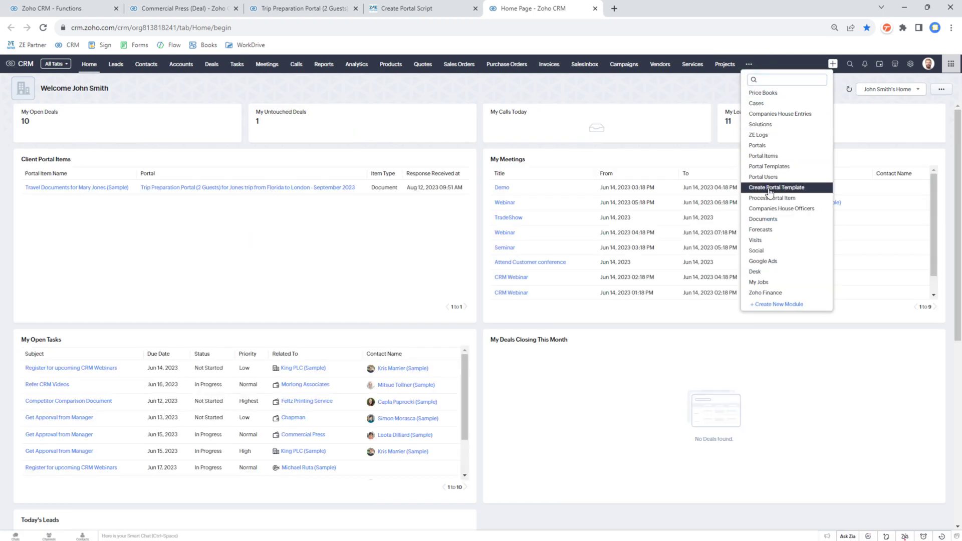
left_click(773, 171)
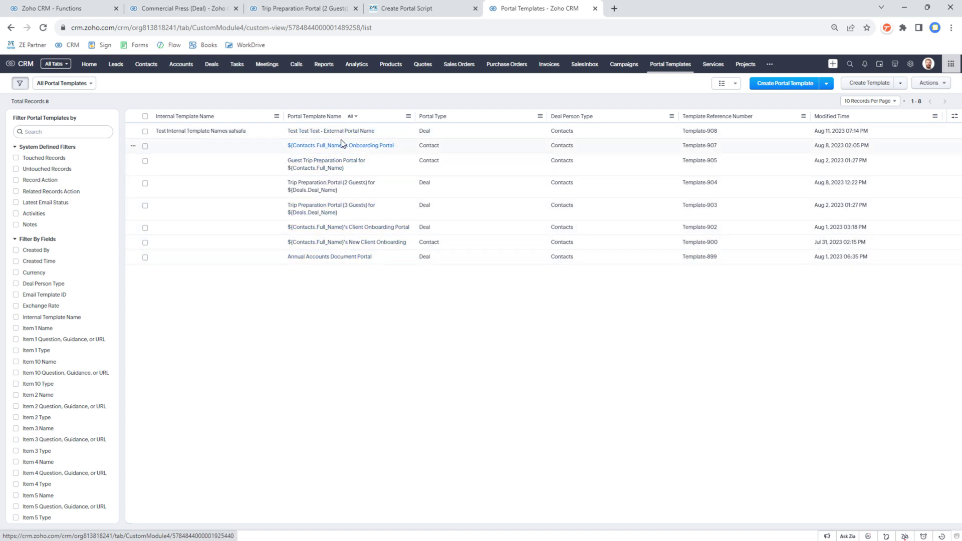
Open the Trip Preparation Portal (2 Guests) deal template in its own tab and copy its record ID from the web address.
left_click(327, 187, "ctrl")
left_click(639, 13)
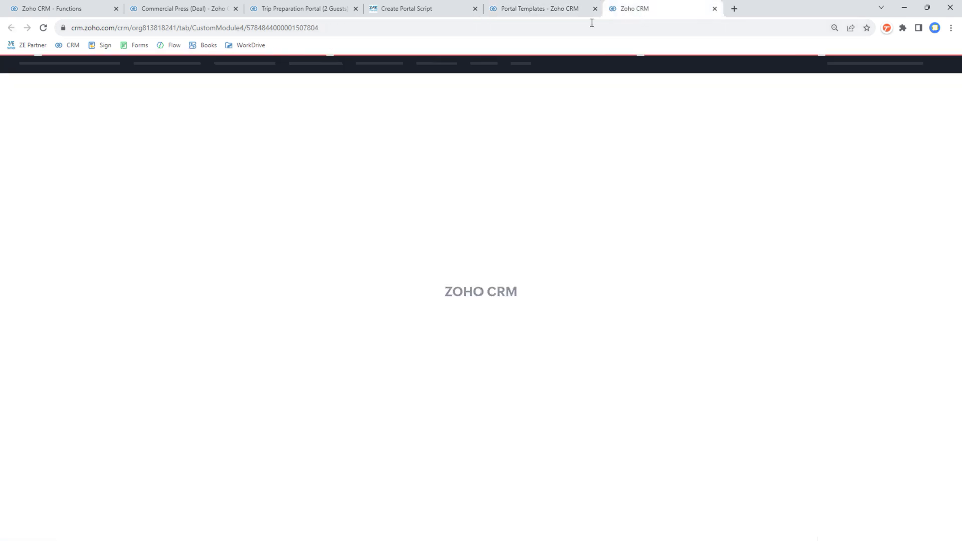
double_click(295, 34)
key("ctrl+c")
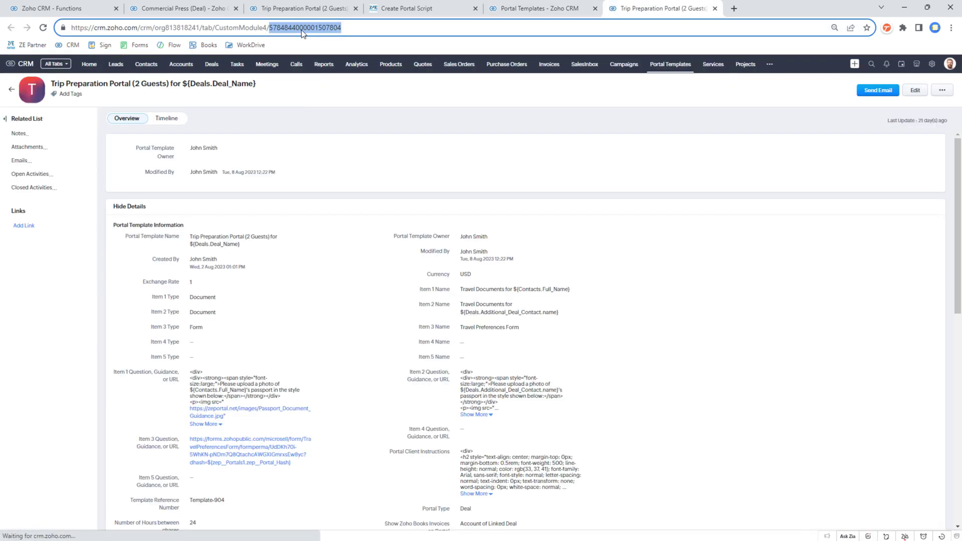
left_click(64, 15)
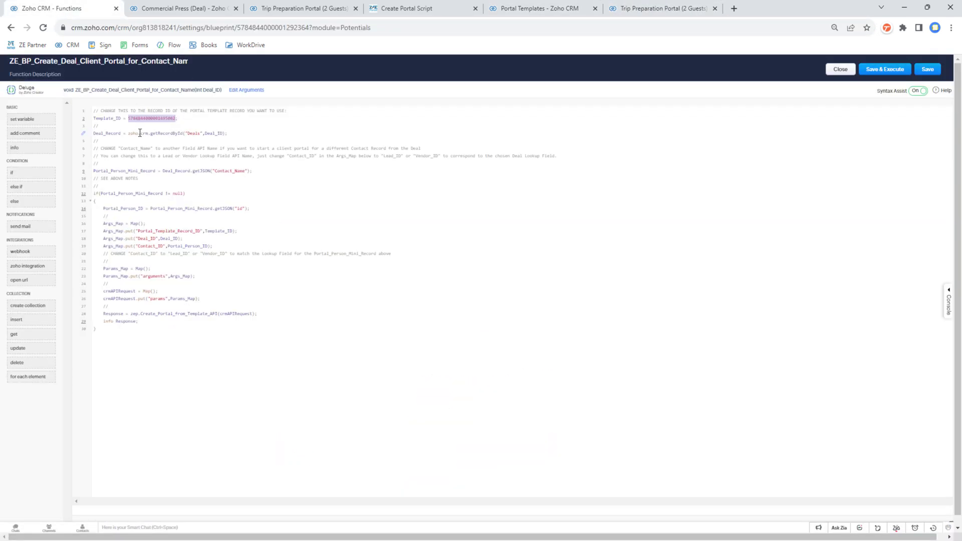
key("ctrl+v")
left_click(227, 177)
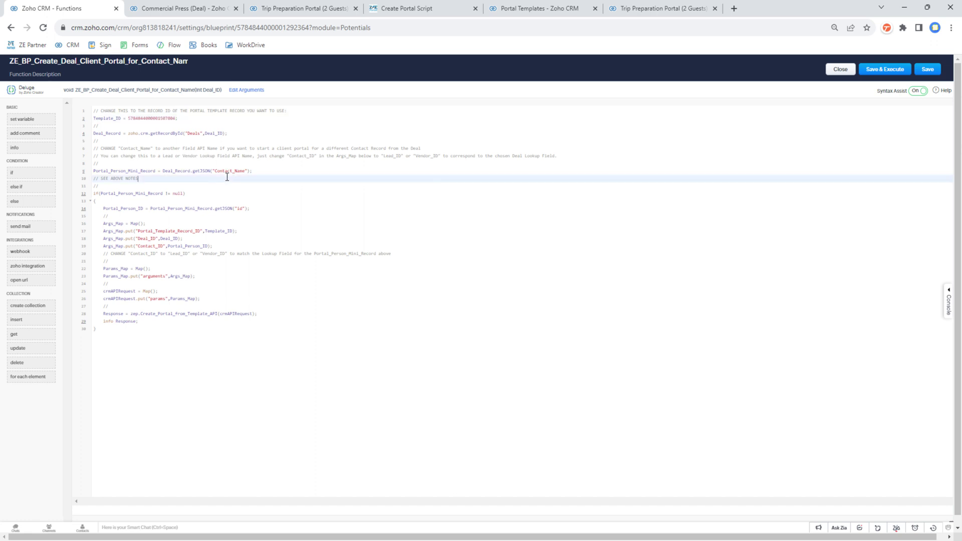
left_click(307, 214)
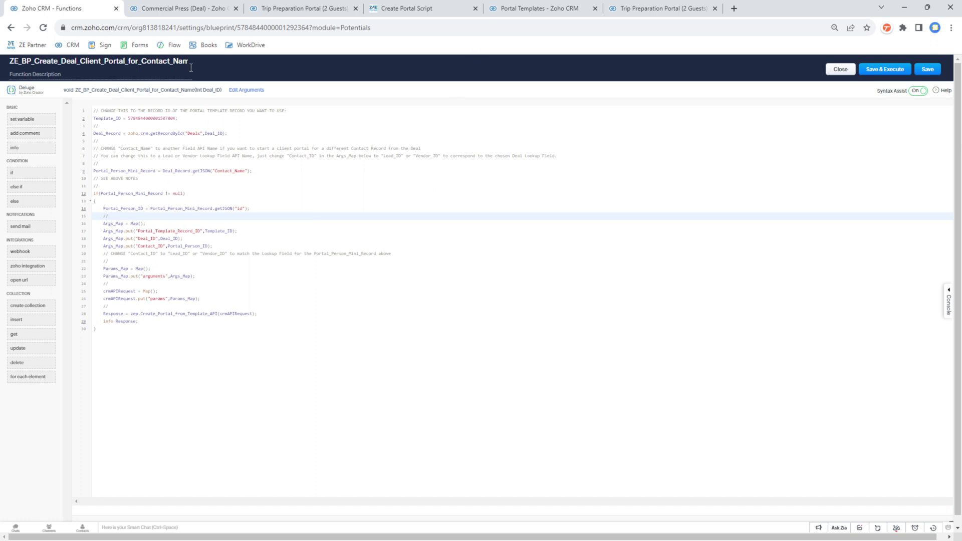
left_click(927, 69)
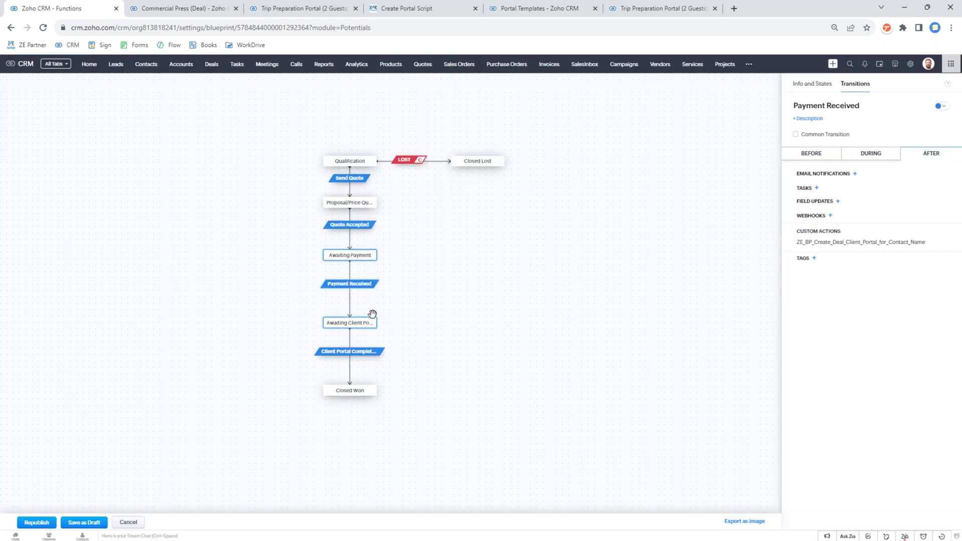
Add a transition named Request Bank Statements that loops the awaiting client portal state below Payment Received back to itself.
left_click_drag(373, 314, 379, 314)
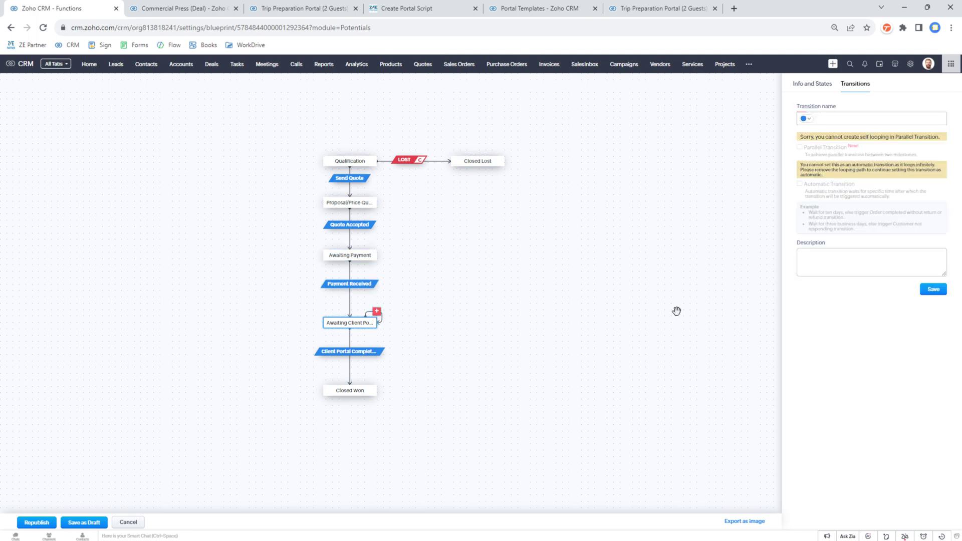
type("Request Ban")
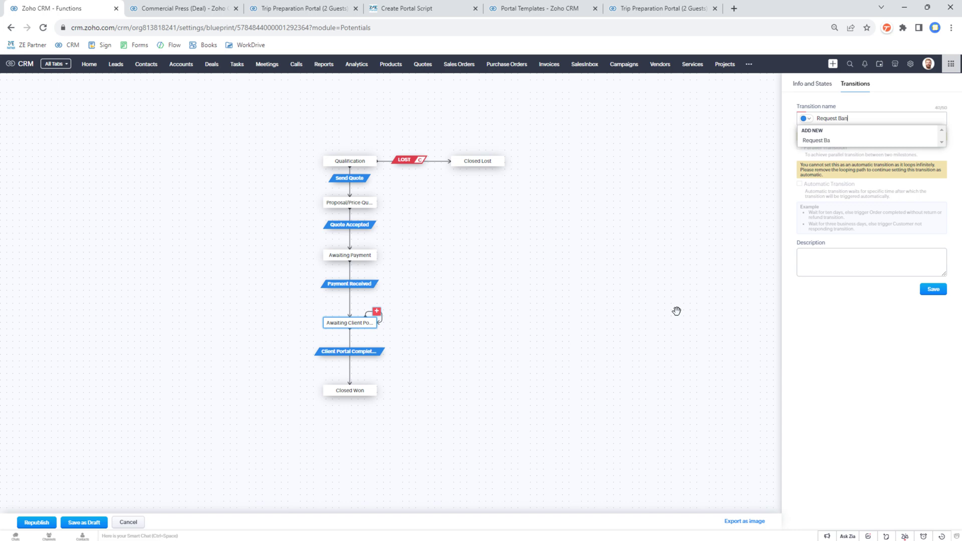
type("k Statements")
left_click(843, 141)
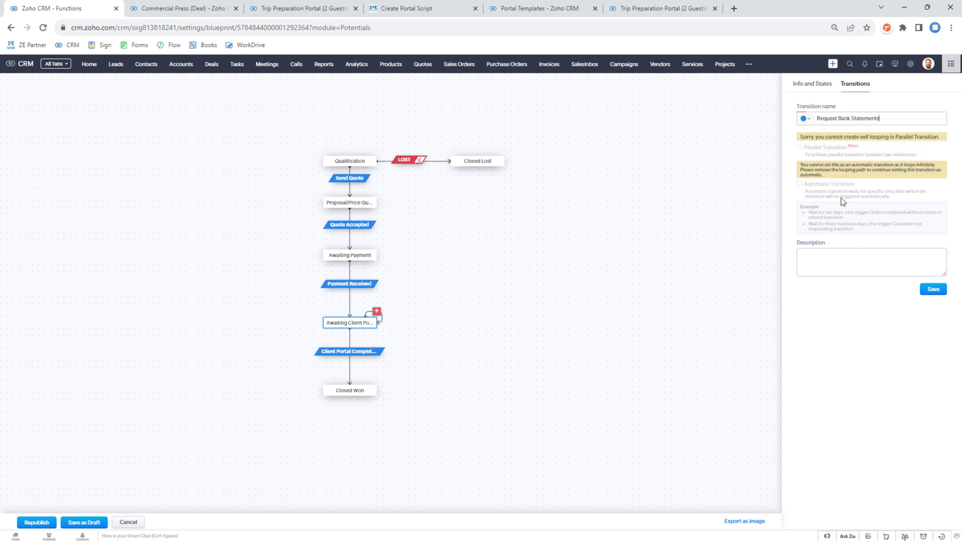
left_click(926, 289)
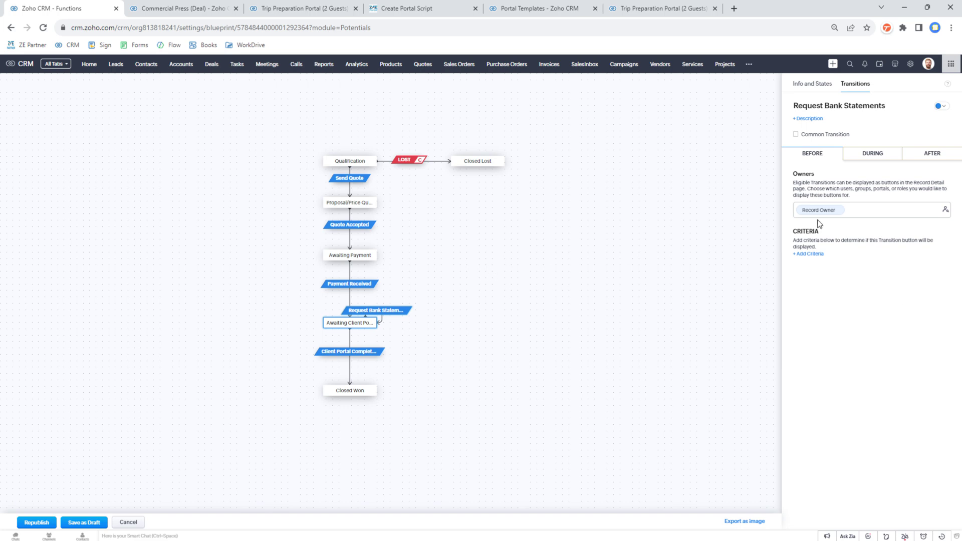
Create a custom function for the transition's After stage, using ZE_Portal_Request_Bank_Statements as both function name and display name.
left_click(924, 155)
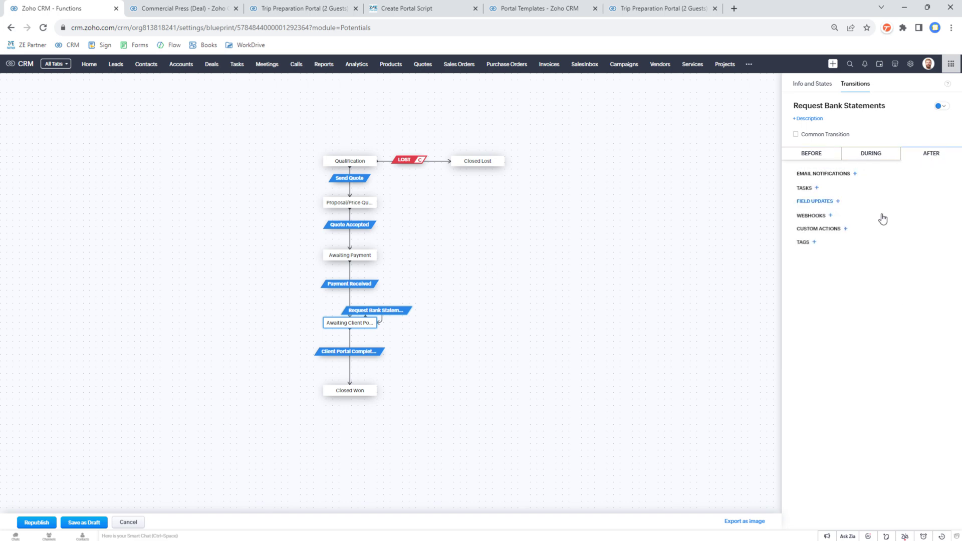
left_click(830, 230)
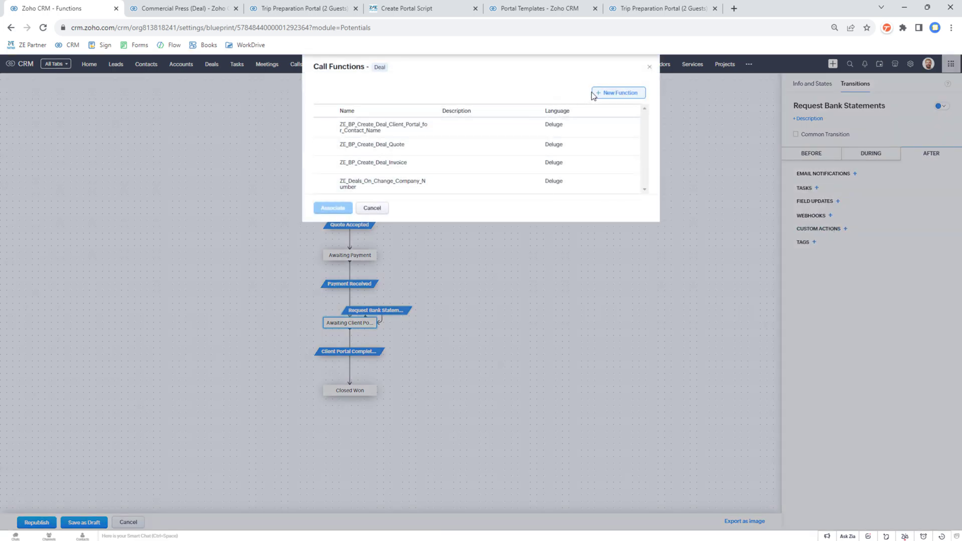
left_click(609, 93)
left_click(416, 172)
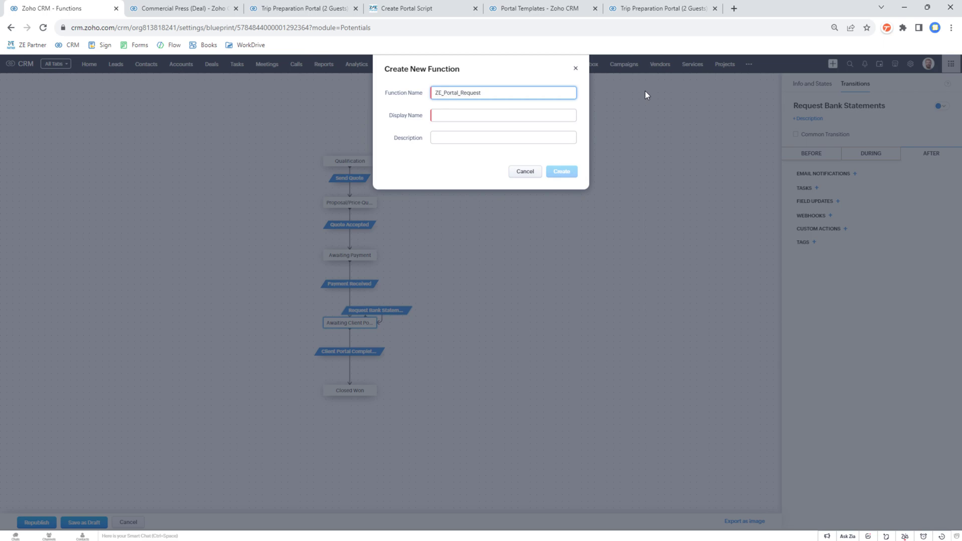
type("_Bank_Statements")
key("ctrl+a")
key("ctrl+c")
left_click(543, 114)
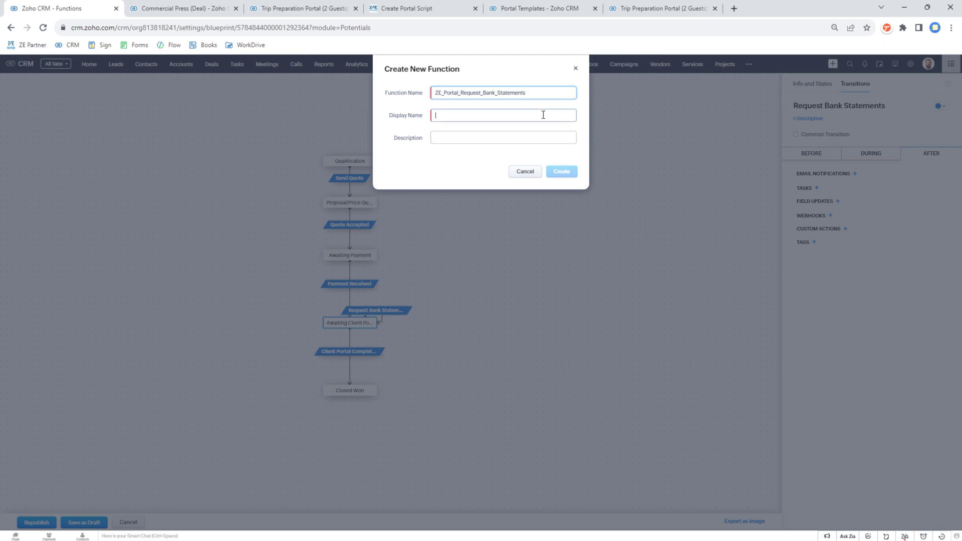
key("ctrl+v")
left_click(559, 173)
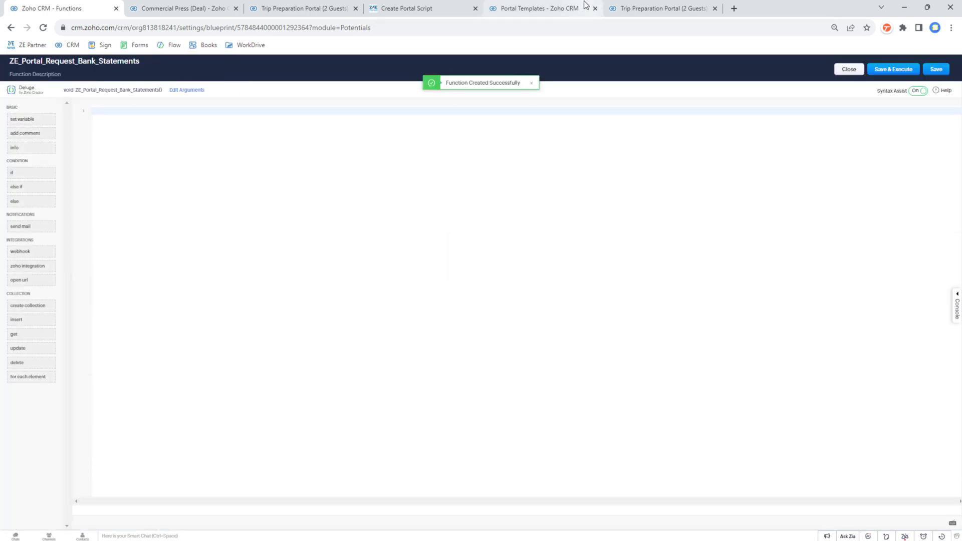
Return to the ZE Portal knowledge base and open the Create Additional Portal Item article in the Customization section.
left_click(425, 15)
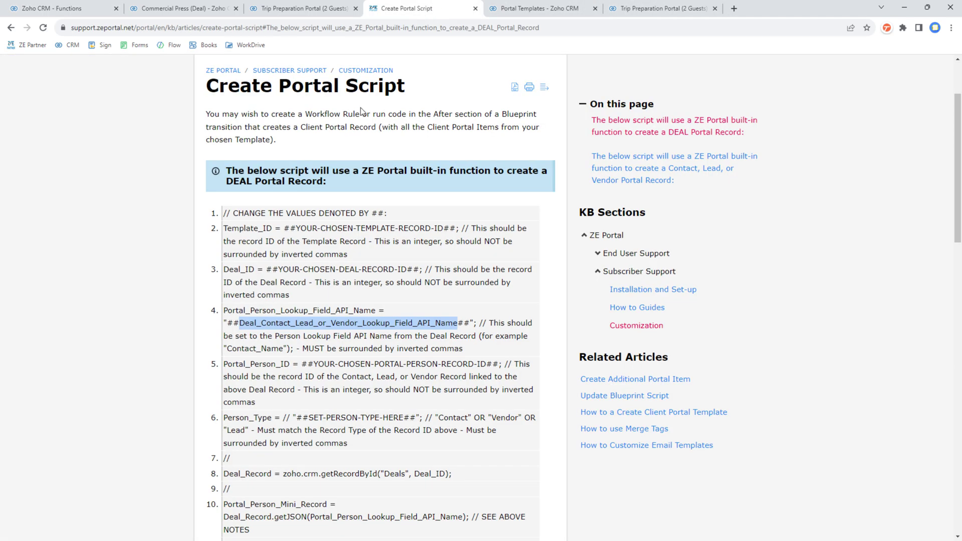
scroll(361, 105, "up", 2)
left_click(347, 172)
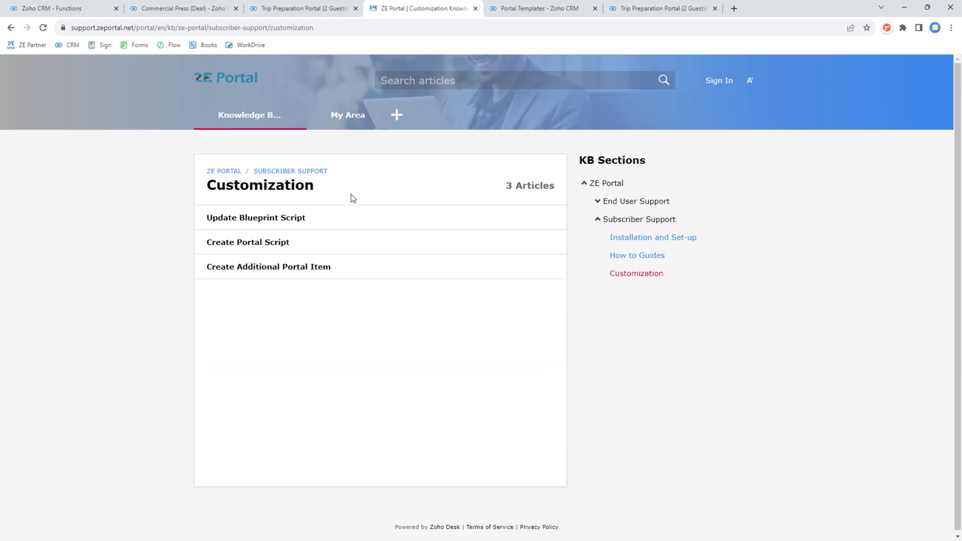
left_click(278, 268)
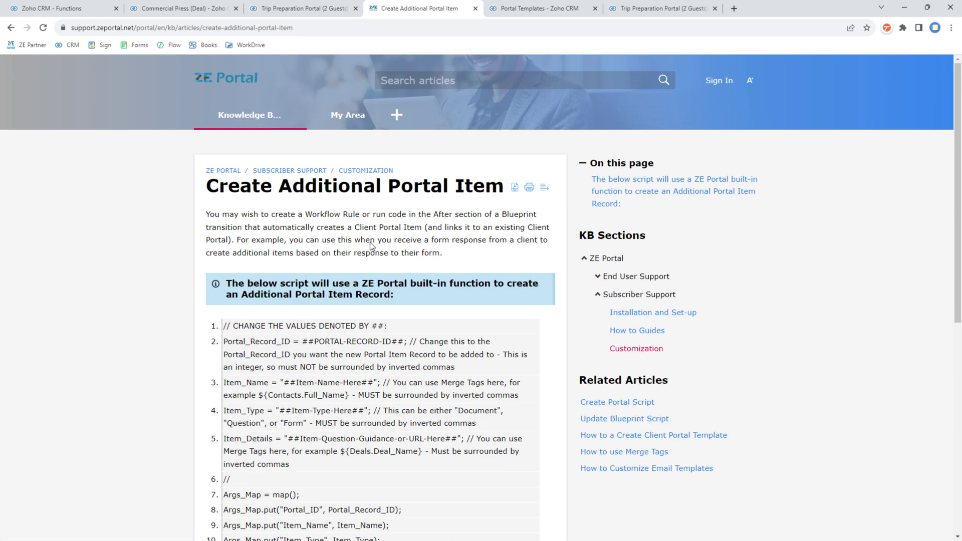
Copy the article's complete 19-line script into the empty ZE_Portal_Request_Bank_Statements function.
scroll(371, 245, "down", 6)
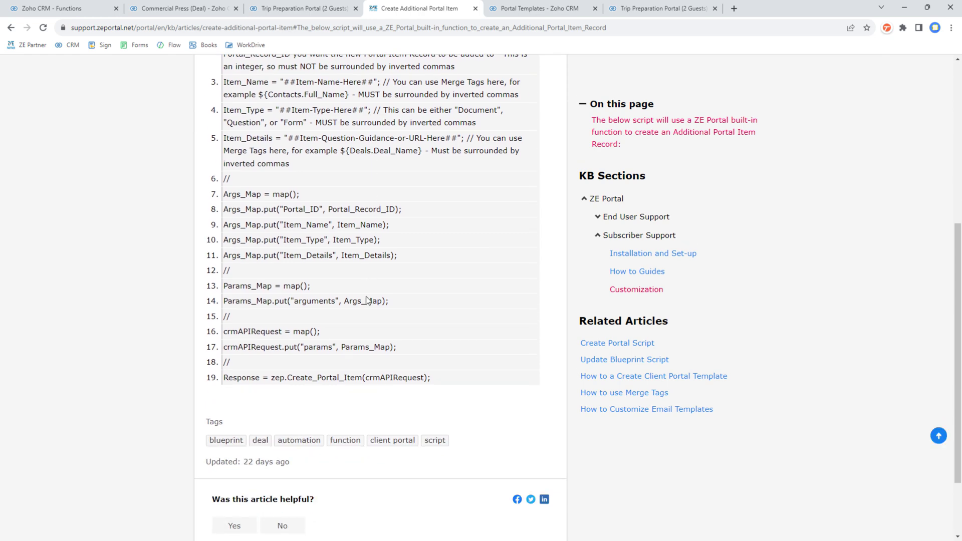
left_click_drag(441, 384, 221, 125)
key("ctrl+c")
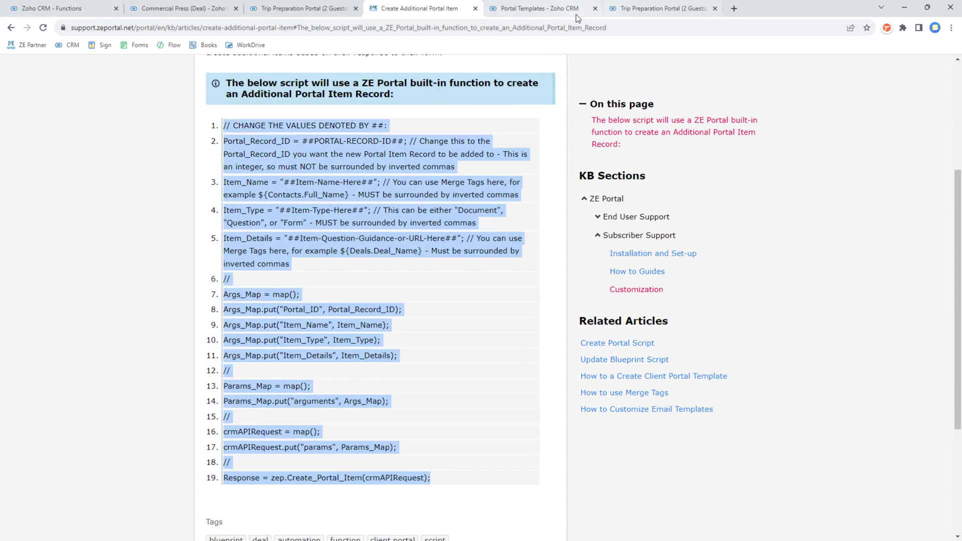
left_click(15, 6)
key("ctrl+v")
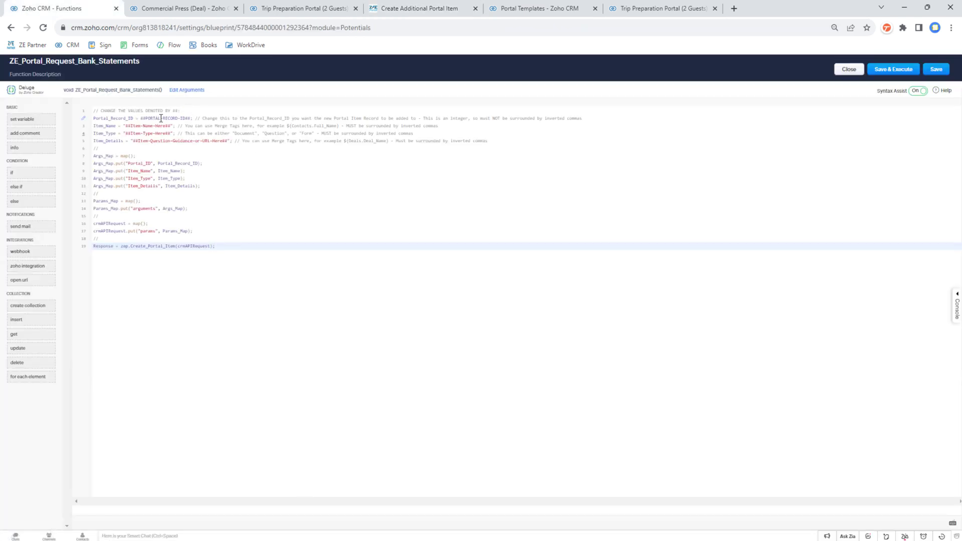
Edit the function's arguments and enter Deal_ID as the key of the first argument.
left_click(185, 90)
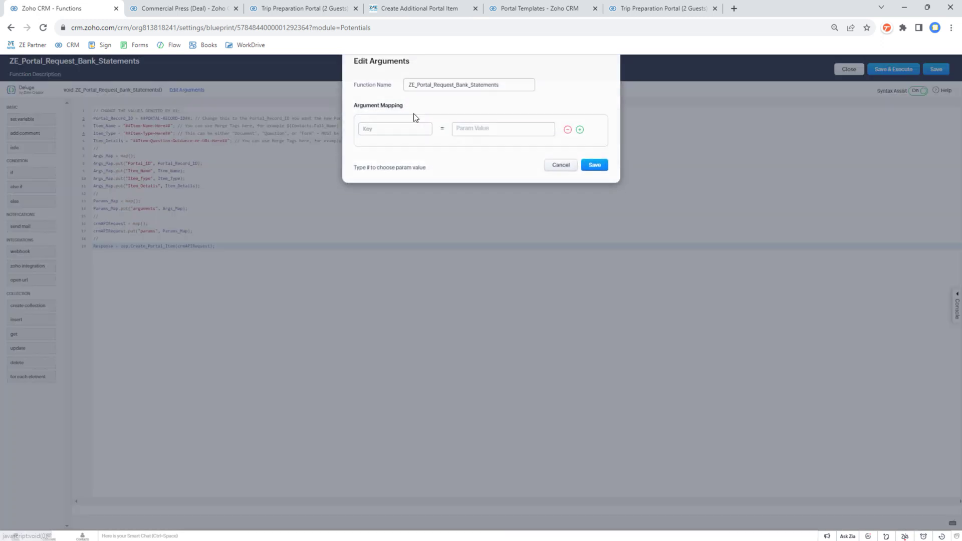
left_click(362, 142)
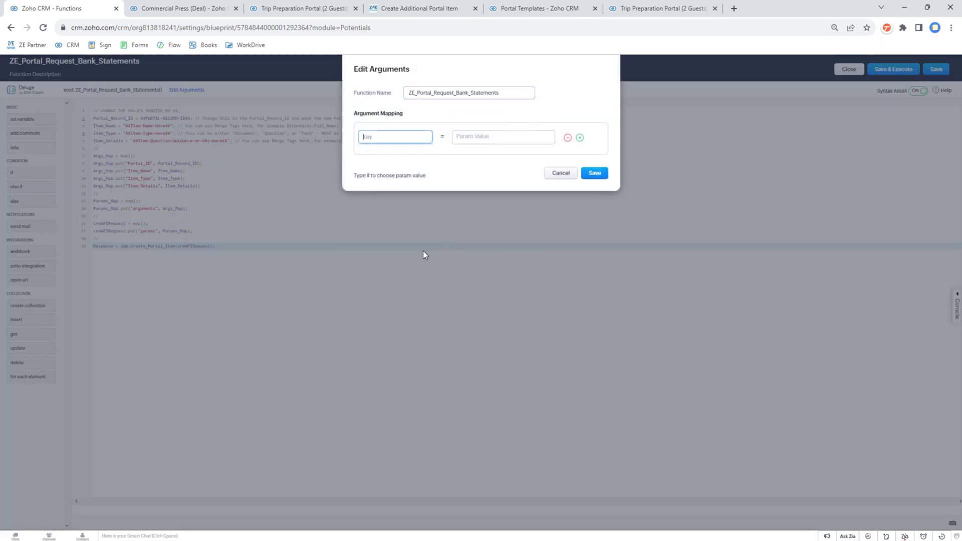
type("Deal_ID")
key("BackSpace")
key("BackSpace")
type("ID")
key("Tab")
Map the Deal_ID argument to the Deal Id merge field of the Deals module and save the arguments.
type("#")
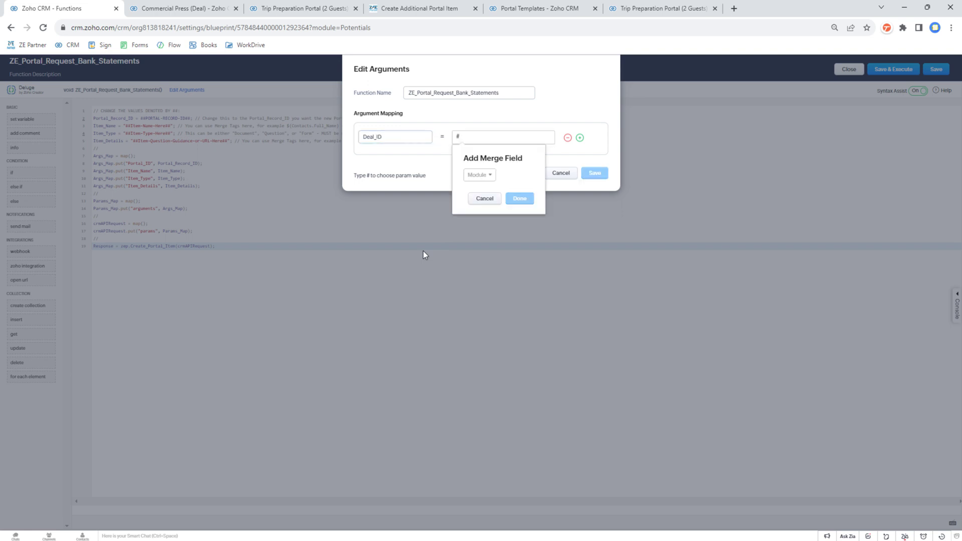
left_click(489, 175)
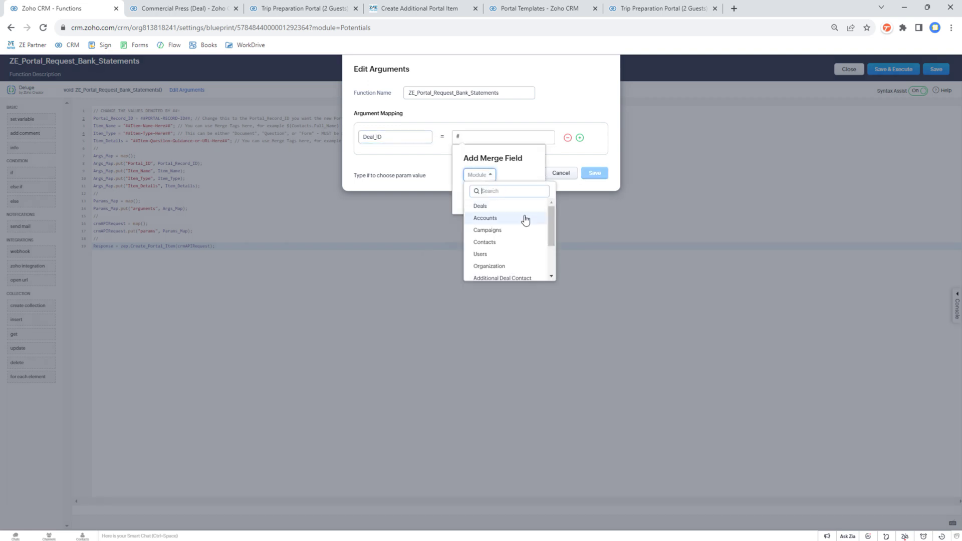
left_click(505, 206)
left_click(521, 175)
left_click(524, 205)
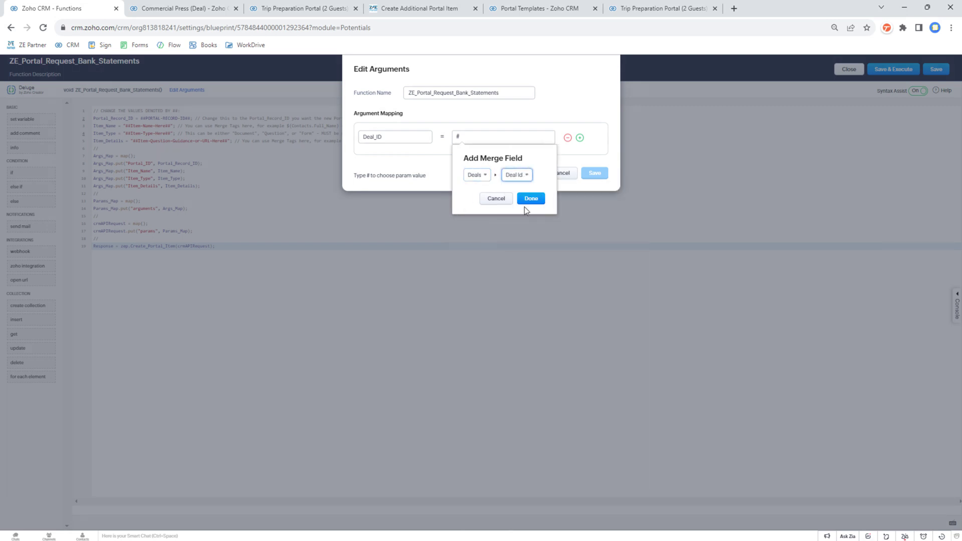
left_click(527, 197)
left_click(595, 173)
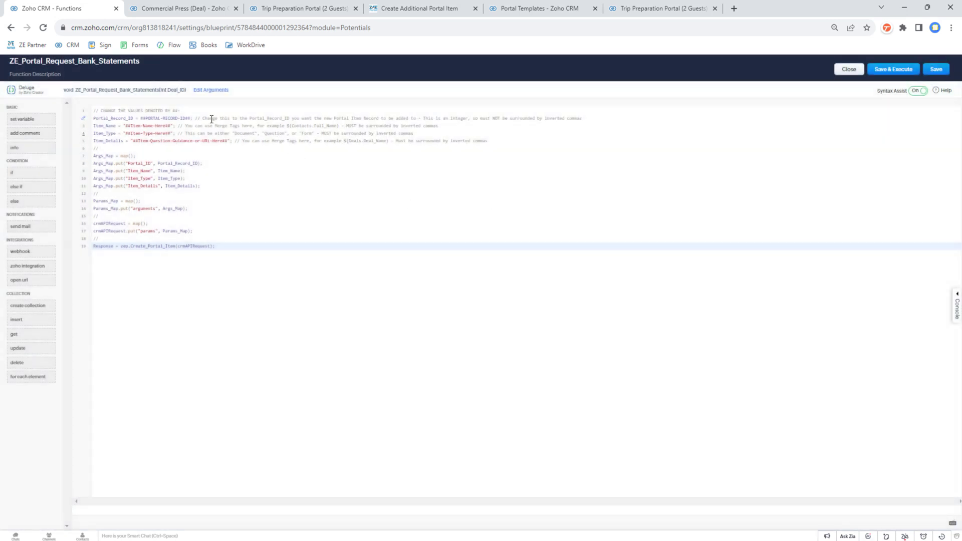
Above the pasted script, add a first line assigning Deal_Record to a zoho.crm.getRecordById call.
key("Home")
key("Return")
key("Return")
key("Up")
key("Up")
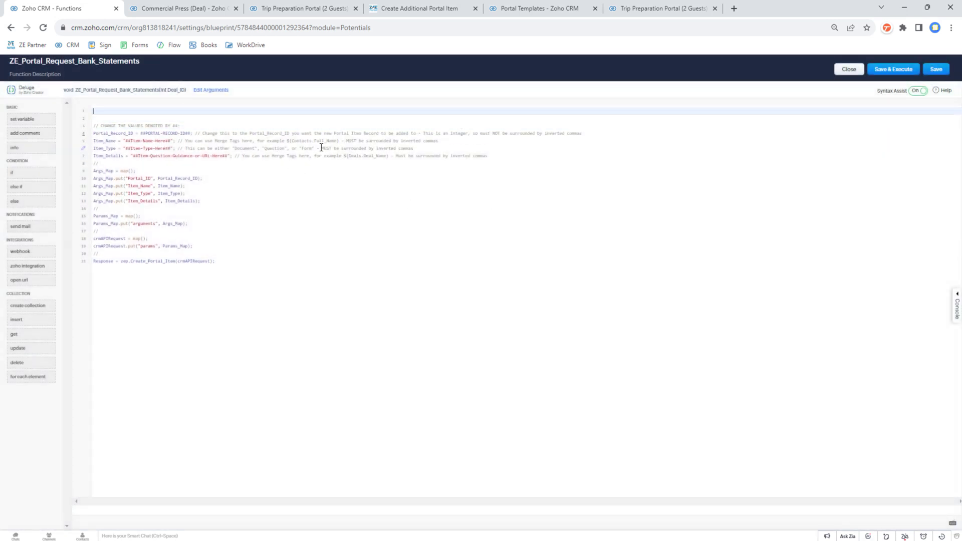
type("Deal_Record =")
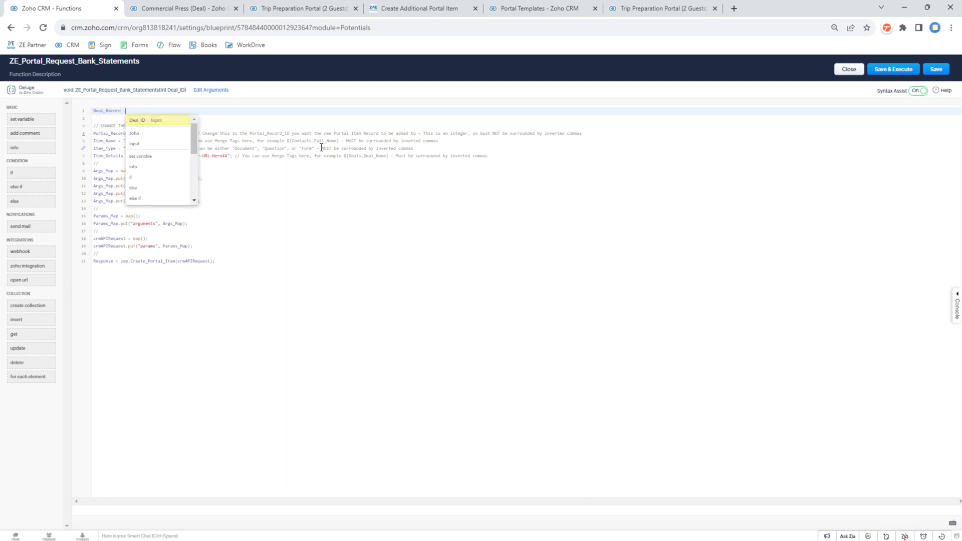
type(" zoho.crm.get")
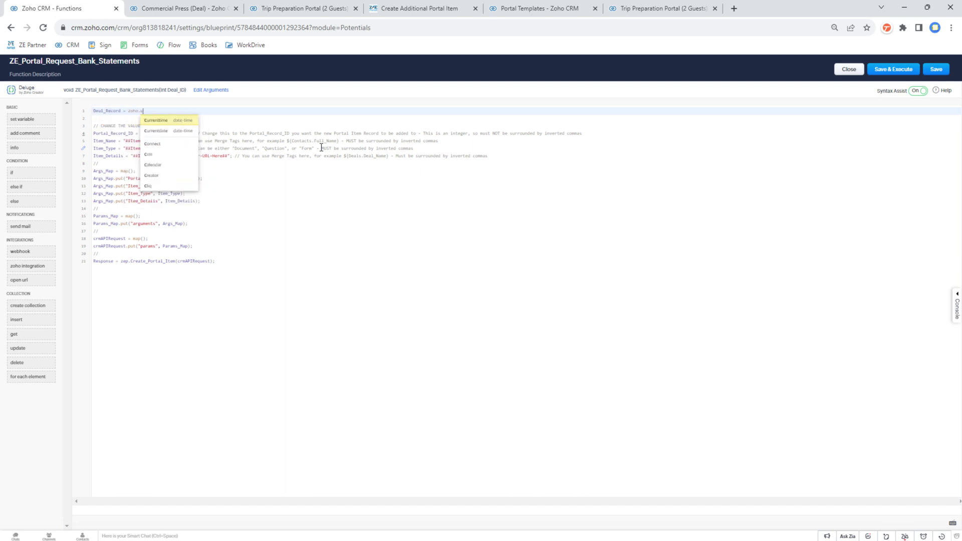
key("Down")
key("Down")
key("Down")
key("Return")
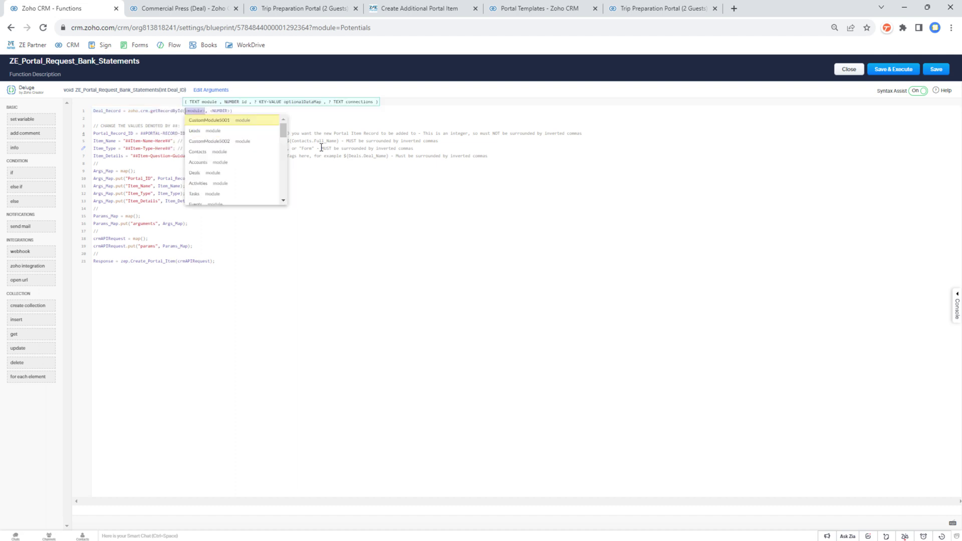
Give the getRecordById call the arguments "Deals" and Deal_ID, end it with a semicolon, and add a // separator line.
type("\"Deals\", Deal_ID")
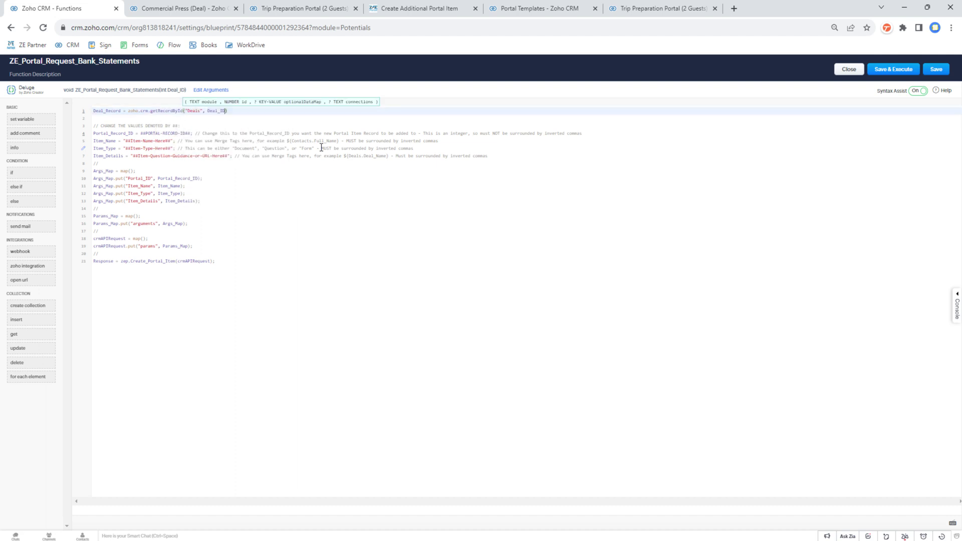
key("End")
type(";")
key("Return")
type("//")
key("Return")
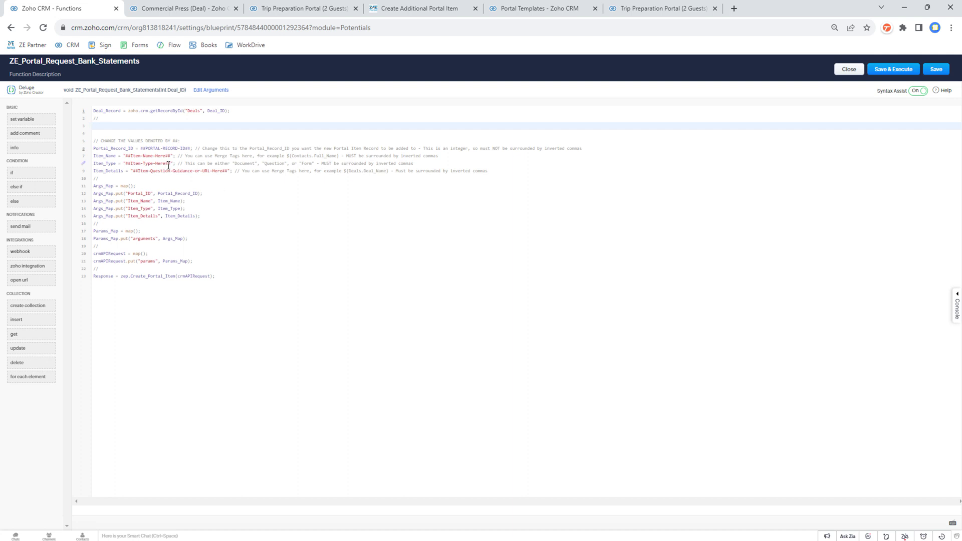
Open the CRM in a separate browser tab and display the API names of the Deals module's fields in the developer setup.
middle_click(70, 45)
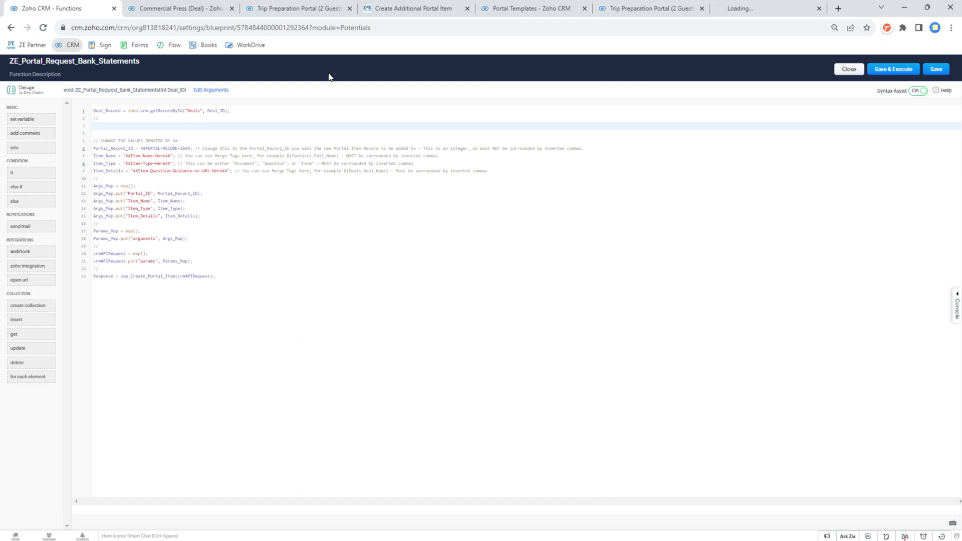
left_click(751, 13)
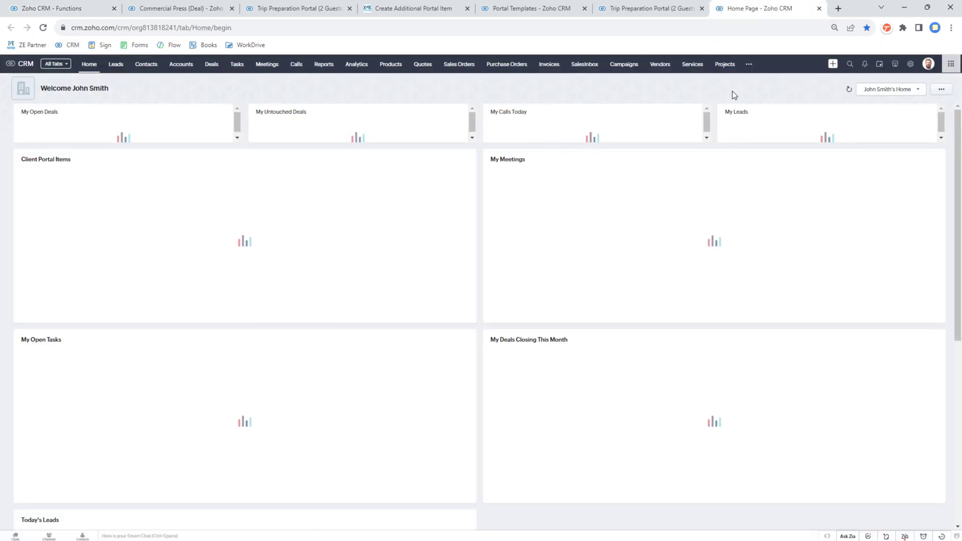
left_click(910, 64)
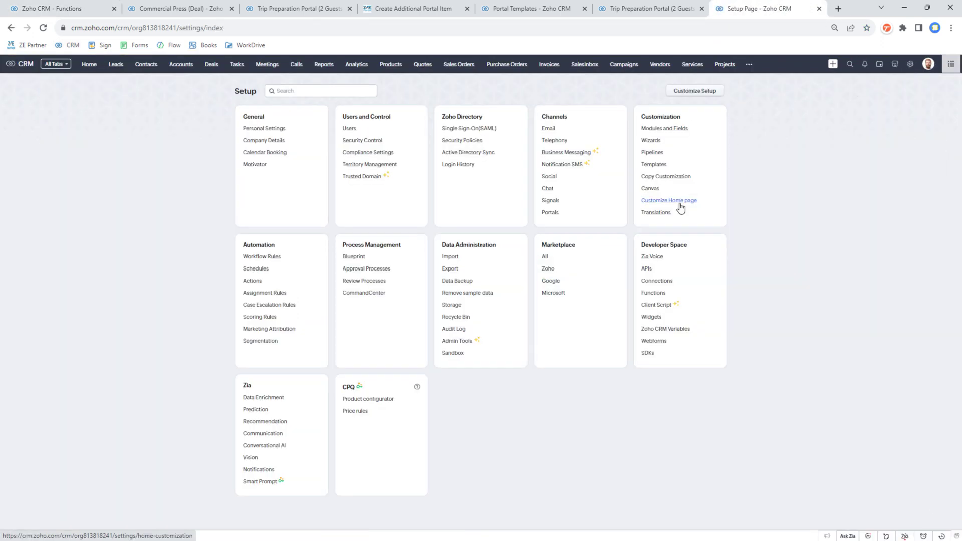
left_click(646, 268)
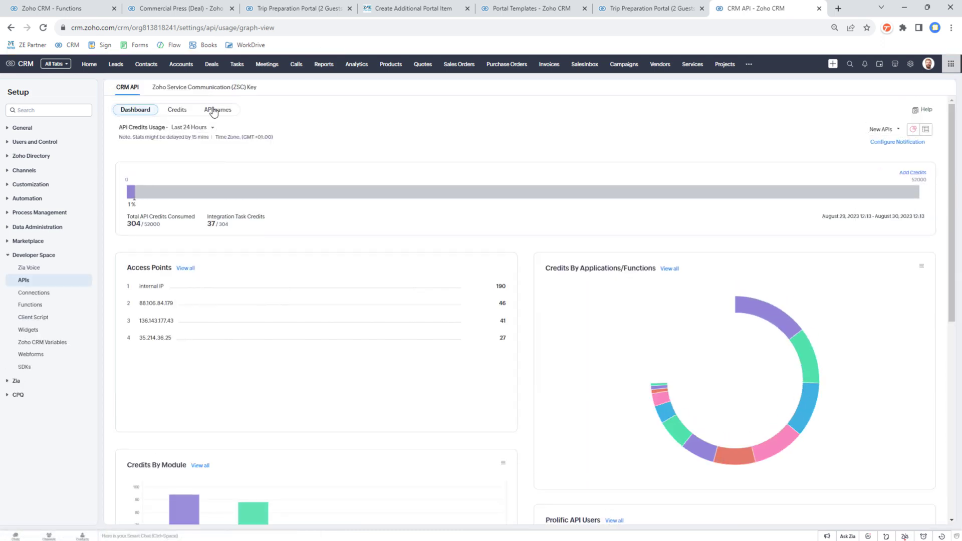
left_click(214, 110)
left_click(127, 251)
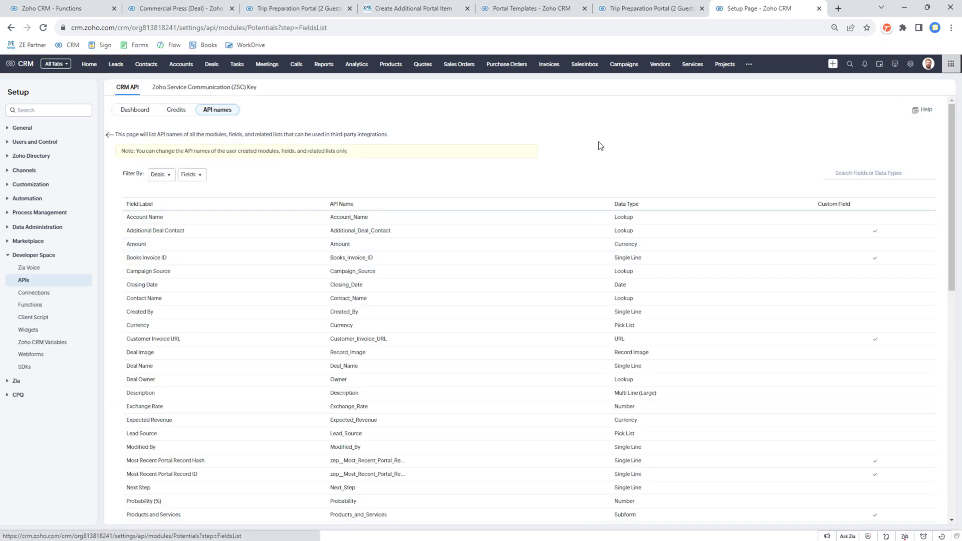
Search the Deals fields for "hash" and copy the API name of the Most Recent Portal Record Hash field.
left_click(872, 173)
type("hash")
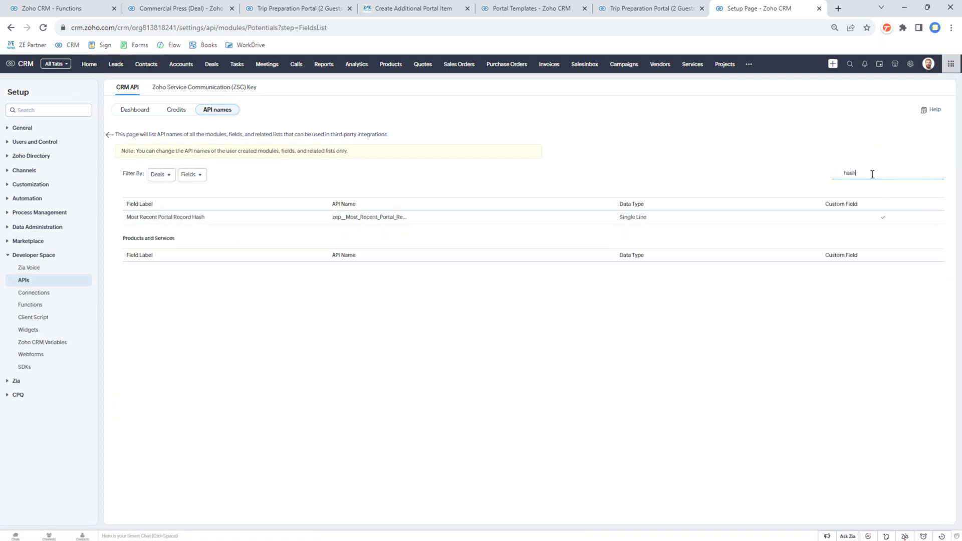
double_click(379, 219)
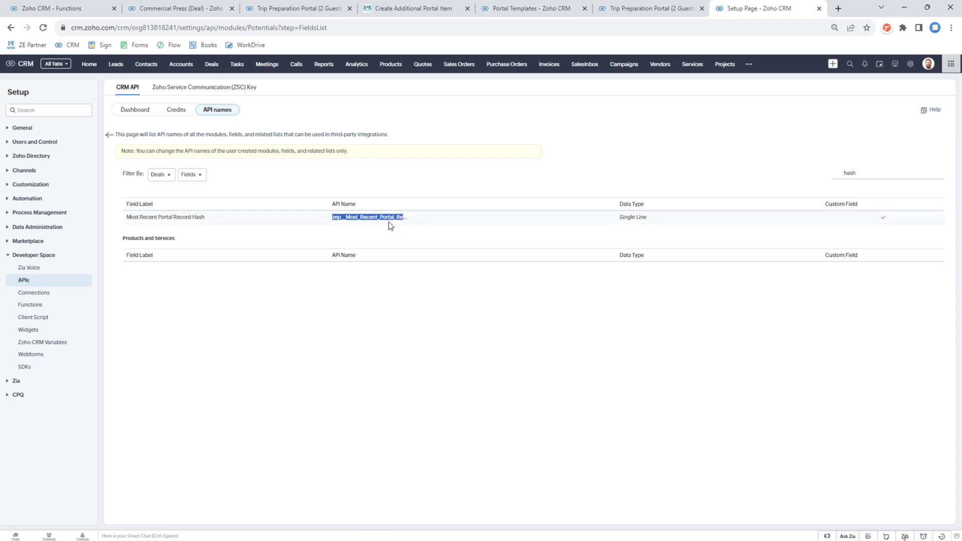
key("ctrl+c")
In the function, set zep__Most_Recent_Portal_Record_Hash to Deal_Record.getJSON("zep__Most_Recent_Portal_Record_Hash"); and add a // separator line.
left_click(95, 8)
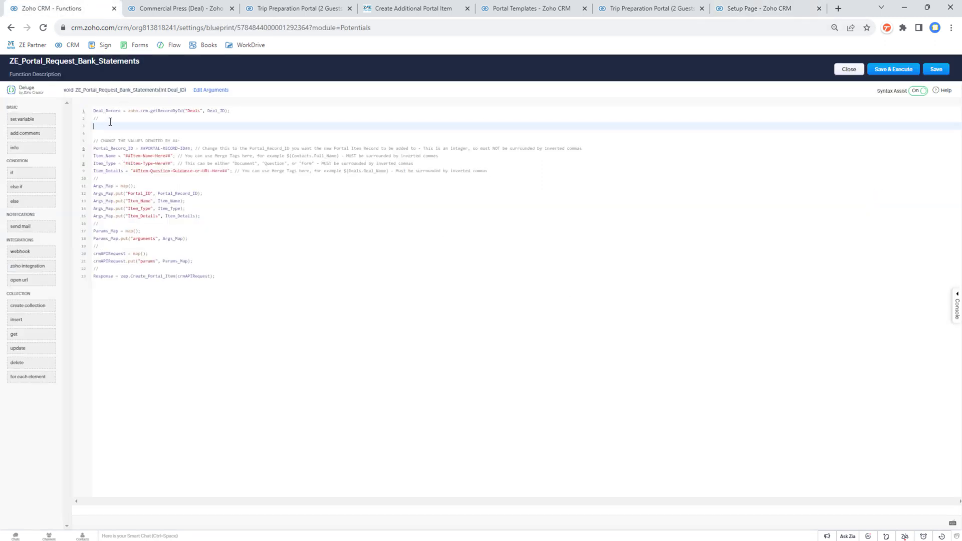
left_click(112, 125)
key("ctrl+v")
type("= Deal_Record.getJSON(\"")
key("ctrl+v")
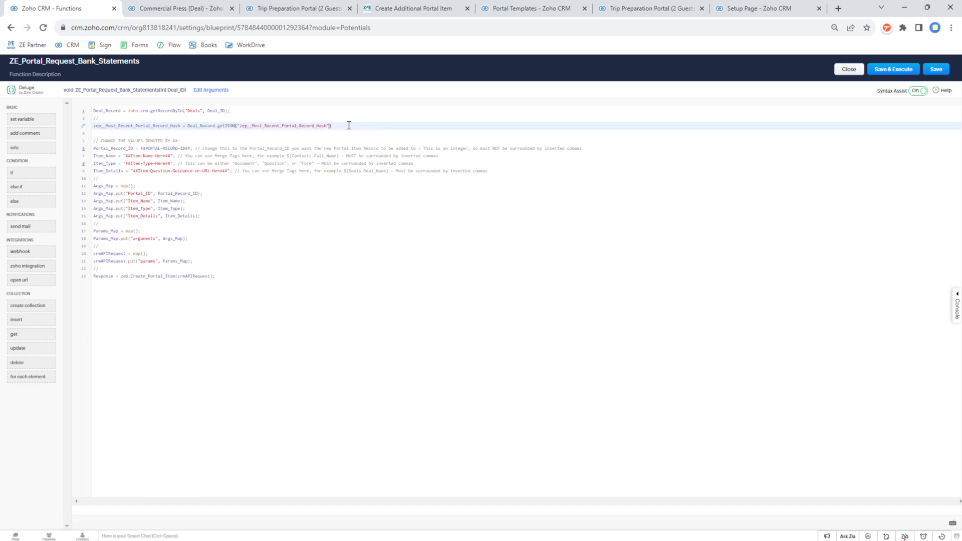
key("Return")
type("//")
key("Return")
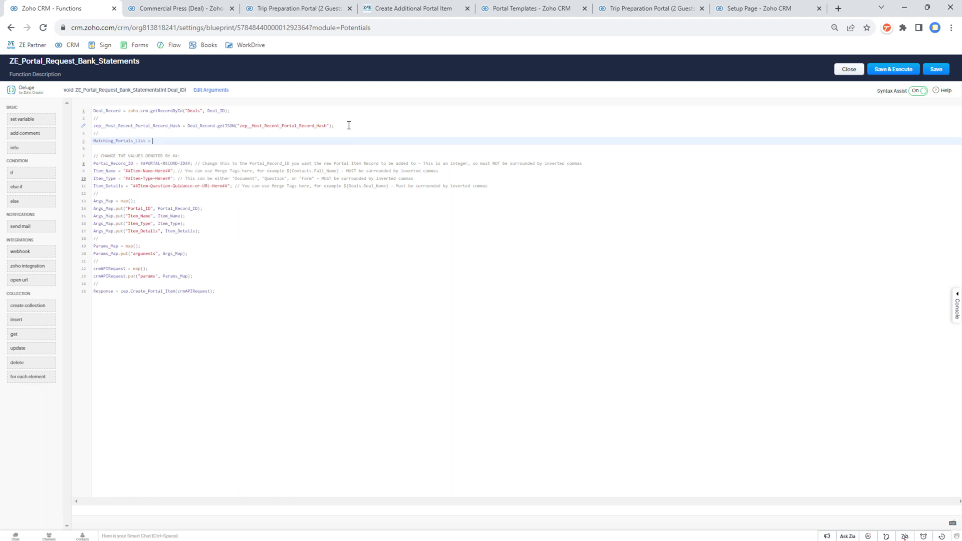
Assign Matching_Portals_List to a zoho.crm.searchRecords call on the line below the separator.
type("zoho.crm.get")
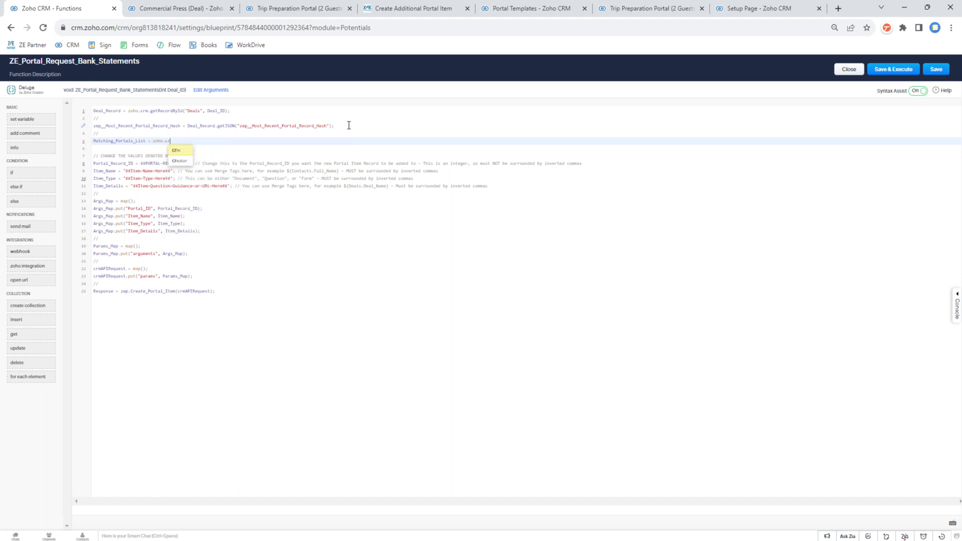
key("BackSpace")
key("BackSpace")
key("BackSpace")
type("search")
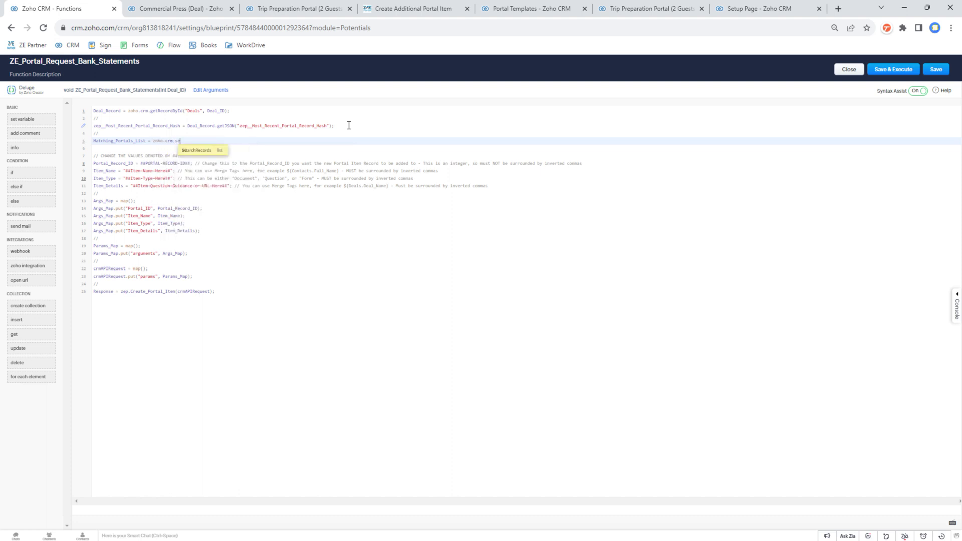
key("Return")
Copy the Portals module's API name, zep__Portals1, from the module list into the searchRecords module argument.
key("ctrl+9")
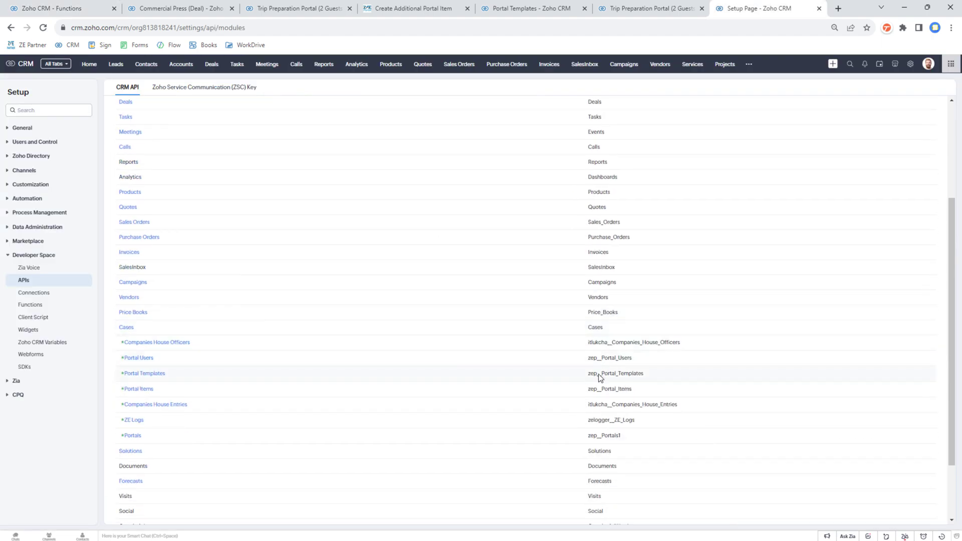
double_click(598, 437)
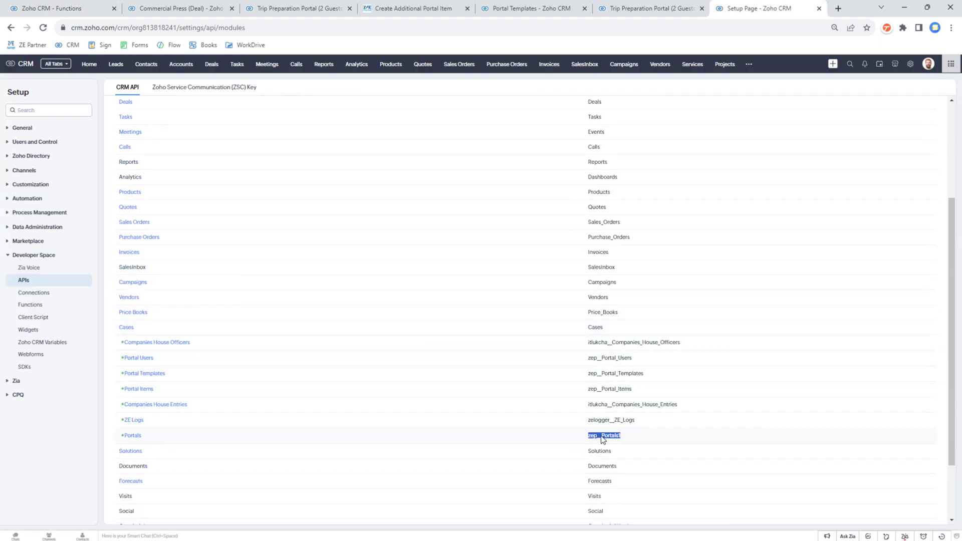
left_click(72, 9)
key("ctrl+v")
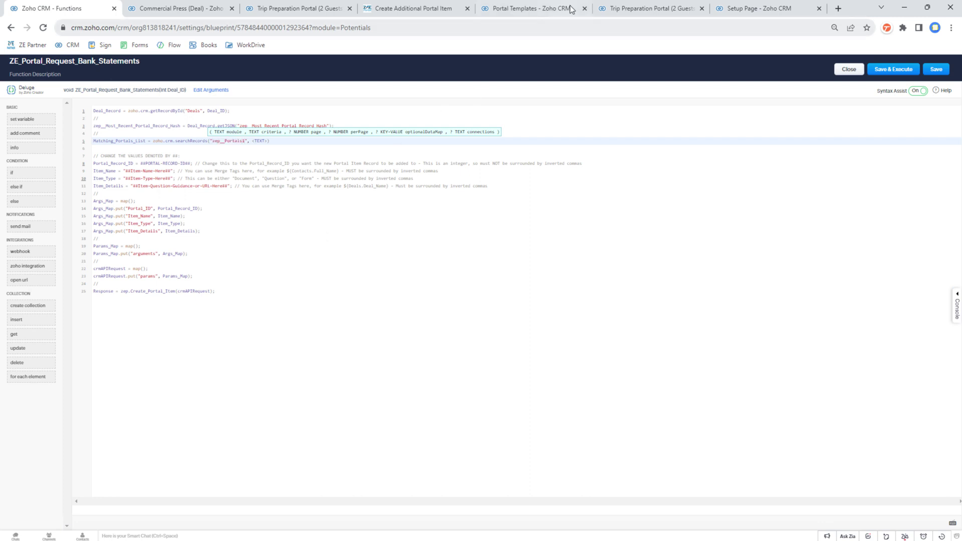
Copy the Portal Hash field's API name from the Portals fields and start the search criteria as "(zep__Portal_Hash:equals:".
left_click(753, 11)
left_click(132, 435)
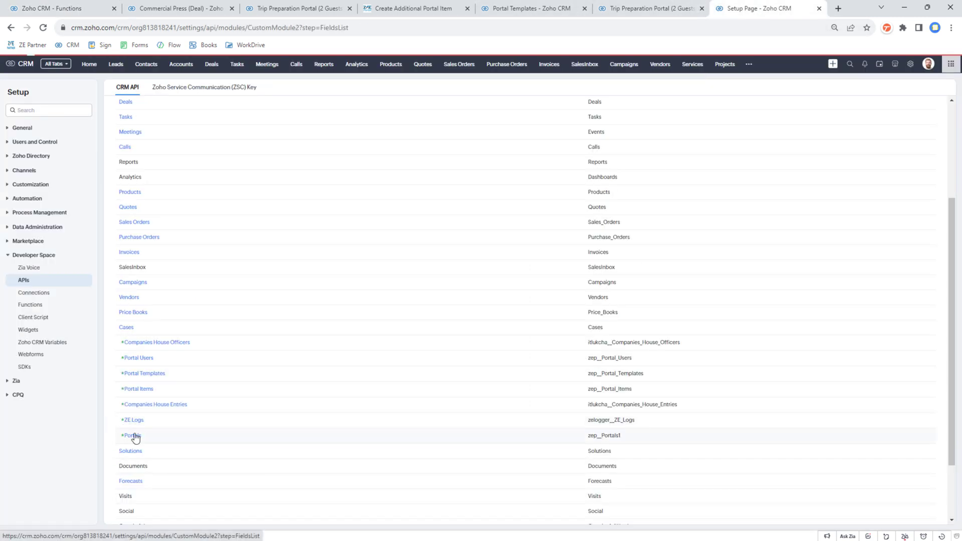
scroll(403, 275, "down", 2)
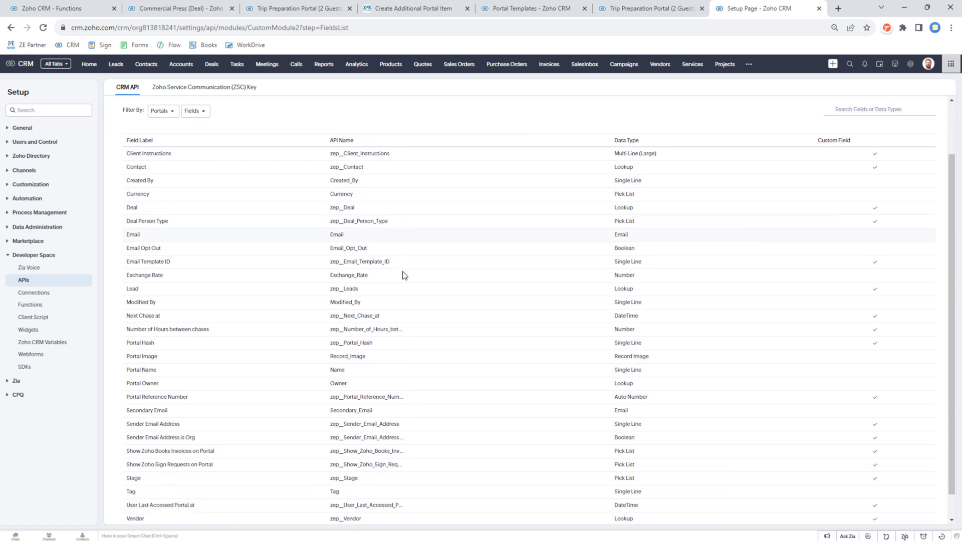
double_click(359, 317)
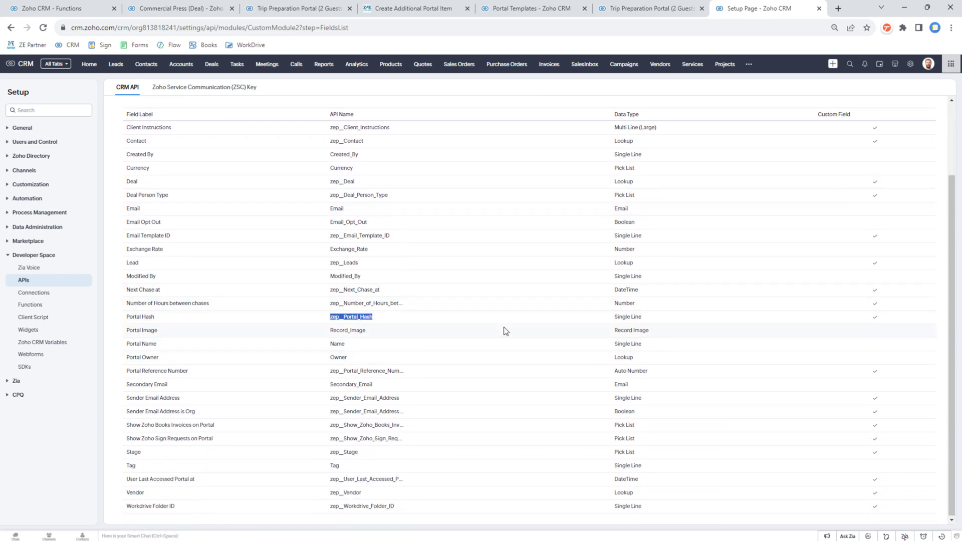
left_click(75, 7)
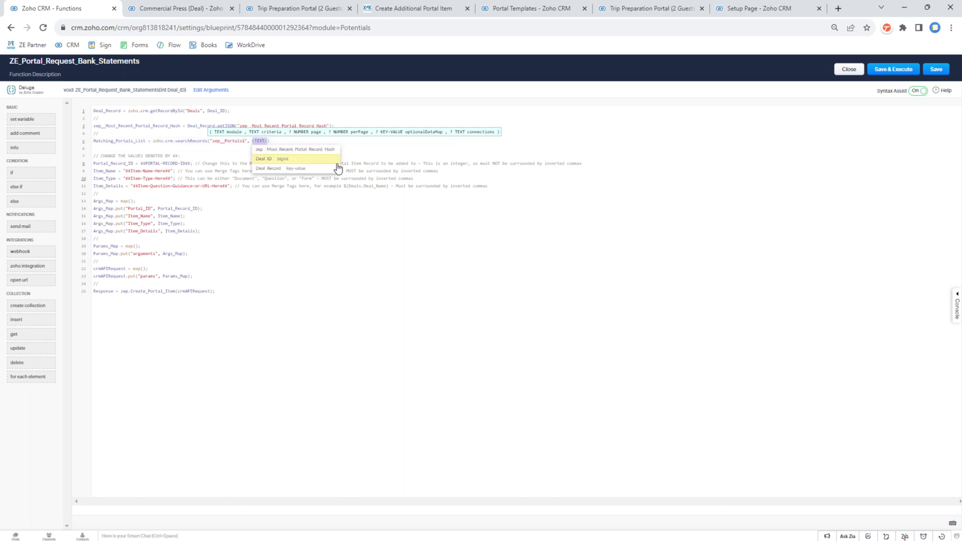
type("\"(")
key("ctrl+v")
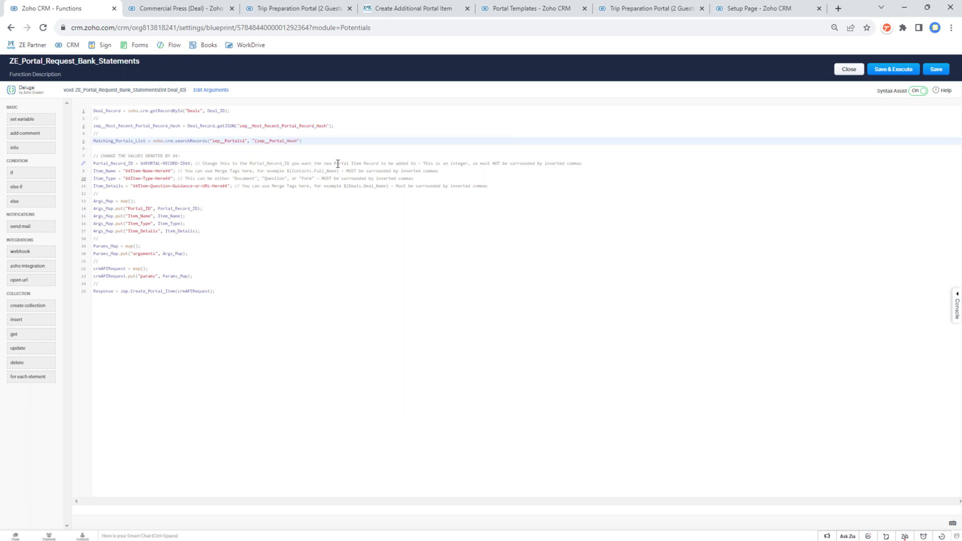
type(":equals:")
Complete the search criteria by appending the zep__Most_Recent_Portal_Record_Hash variable and a closing ")".
double_click(150, 126)
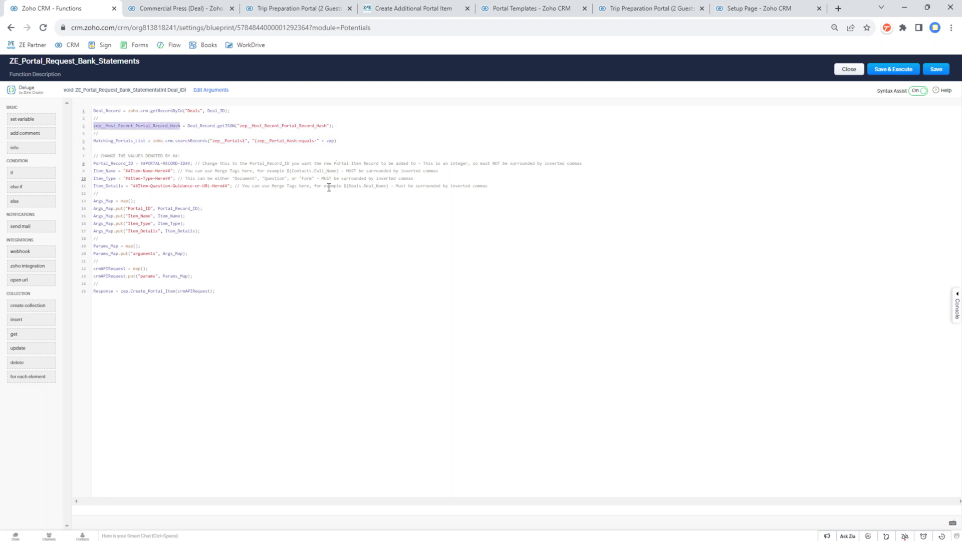
key("ctrl+c")
double_click(333, 141)
key("ctrl+v")
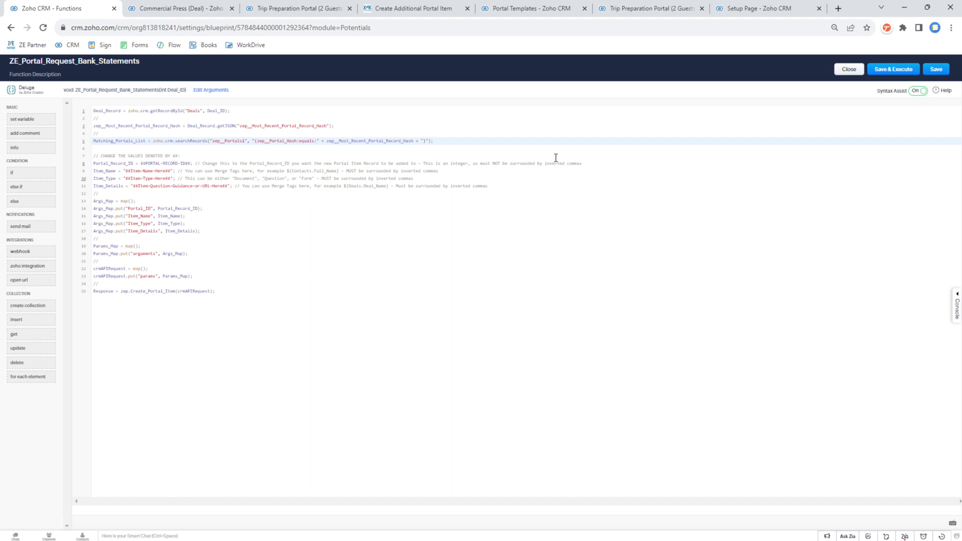
Add a // separator and a "for each Portal in Matching_Portals_List" loop below the search line.
key("Return")
type("//")
key("Return")
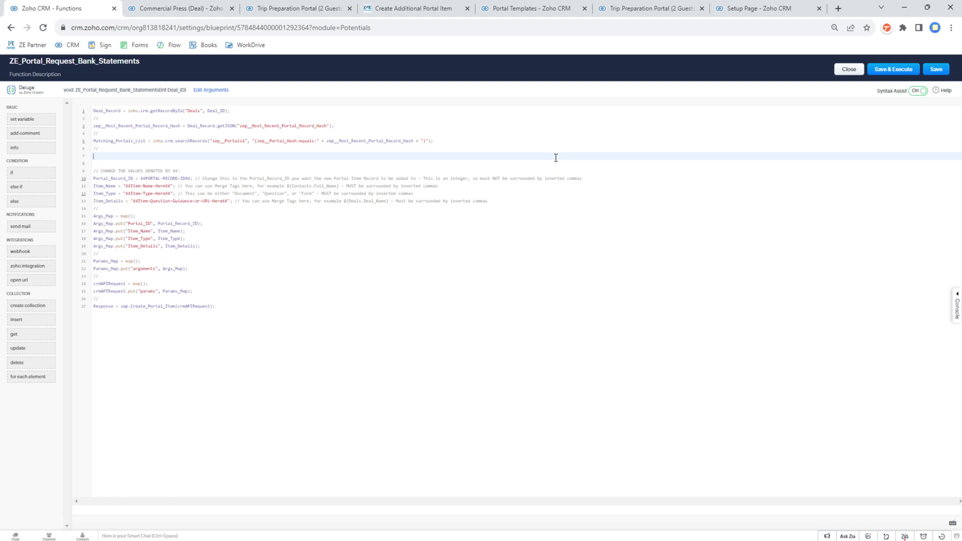
type("fun")
key("Return")
type("Portal in <collection>")
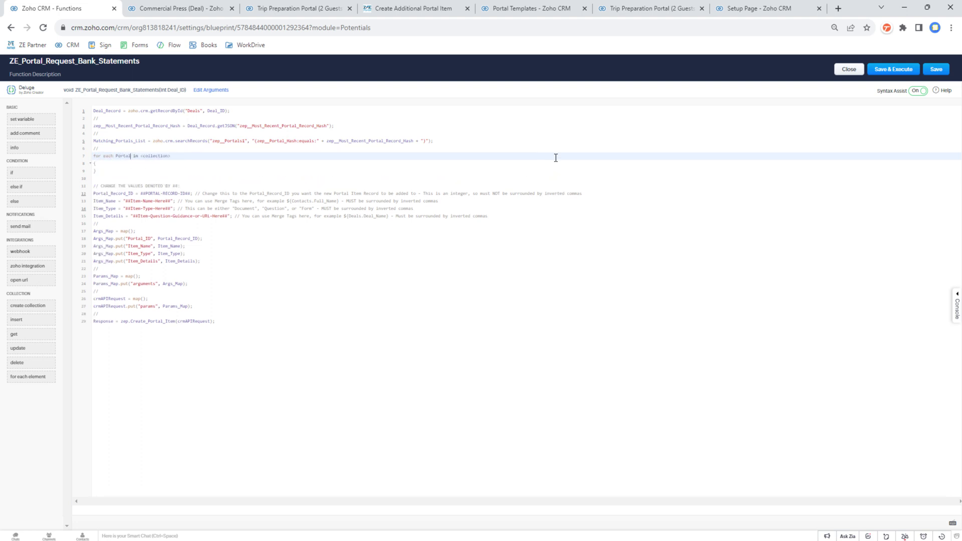
key("Tab")
key("Return")
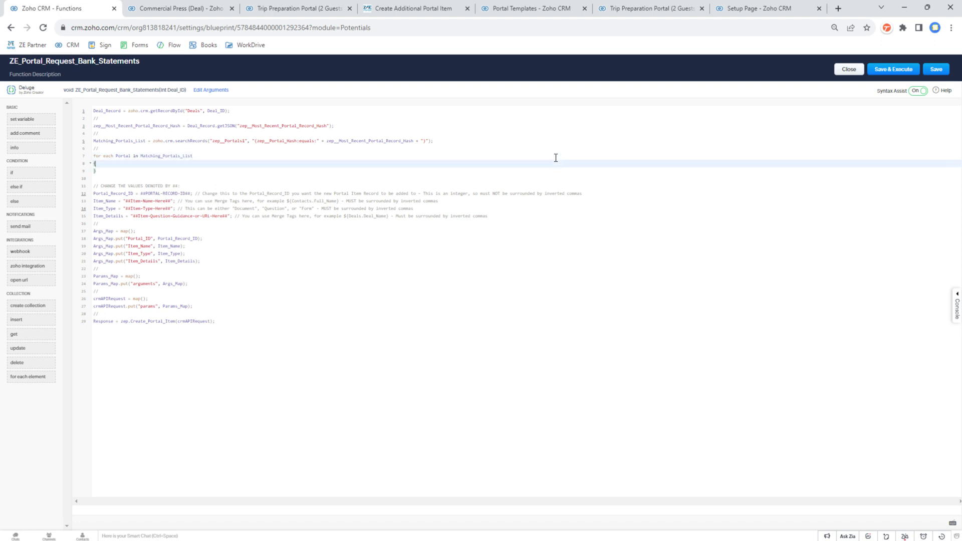
Inside the loop, add the line Portal_ID = Portal.getJSON("id");.
key("Down")
key("Return")
type("Portal")
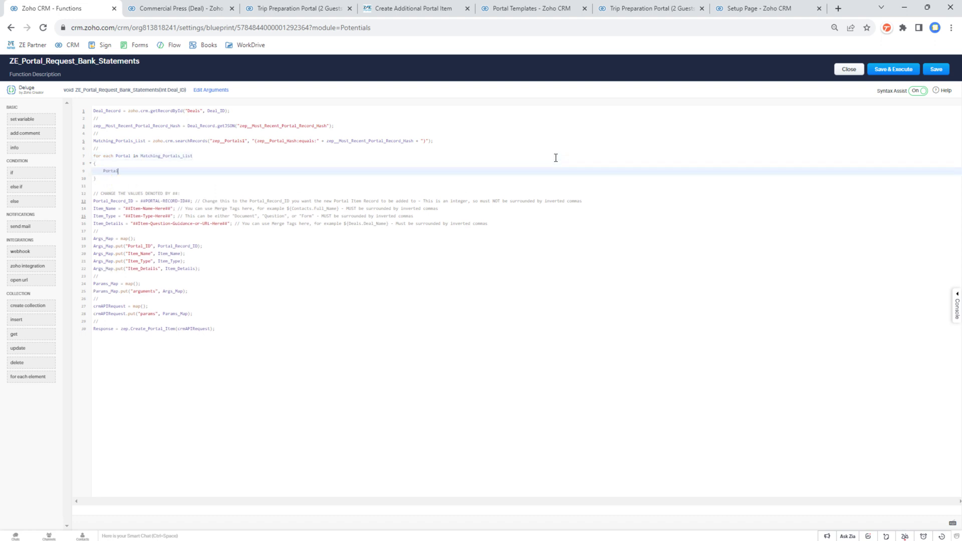
type("_ID = Portal.getJSON(\"id\");")
key("Return")
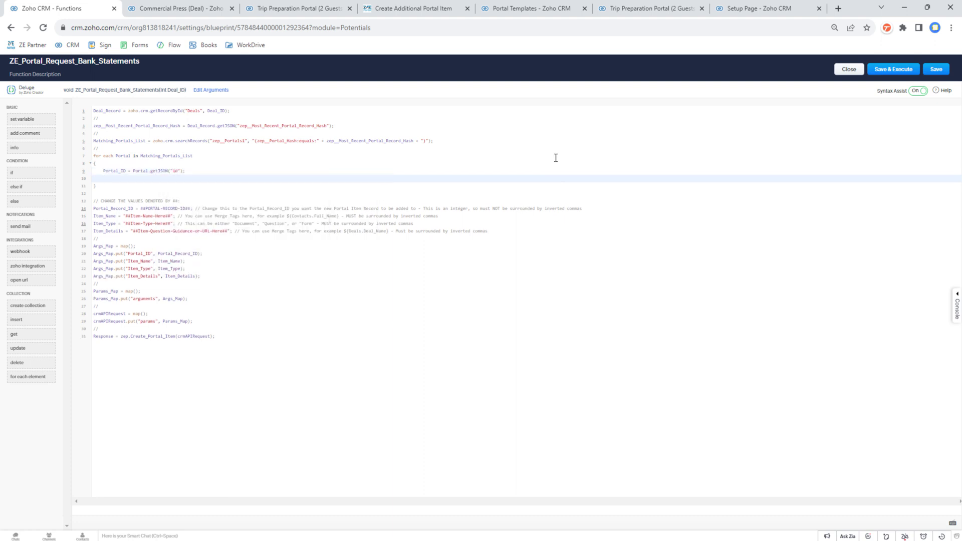
Move the whole portal item script, from the CHANGE THE VALUES comment to the Response line, inside the loop below Portal_ID.
left_click_drag(219, 335, 85, 202)
key("BackSpace")
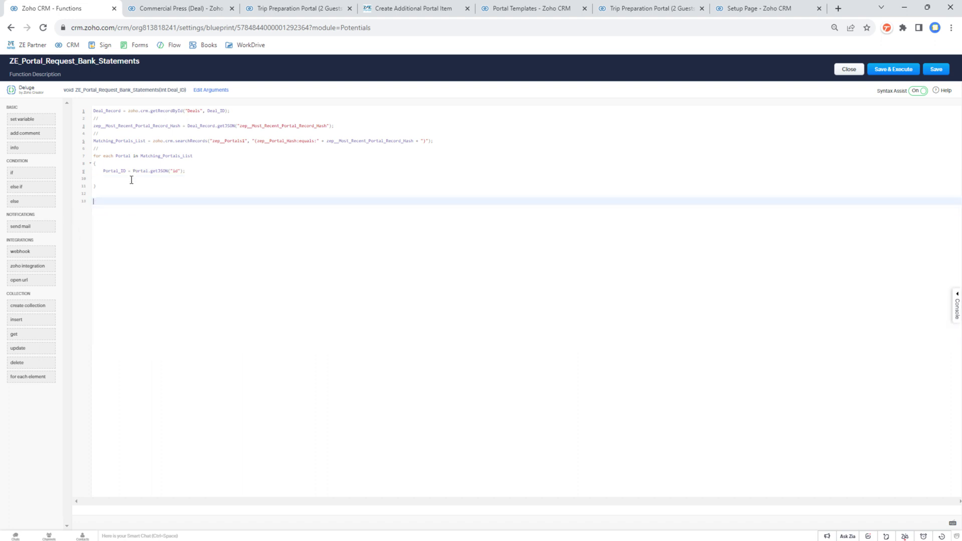
left_click(132, 180)
key("ctrl+v")
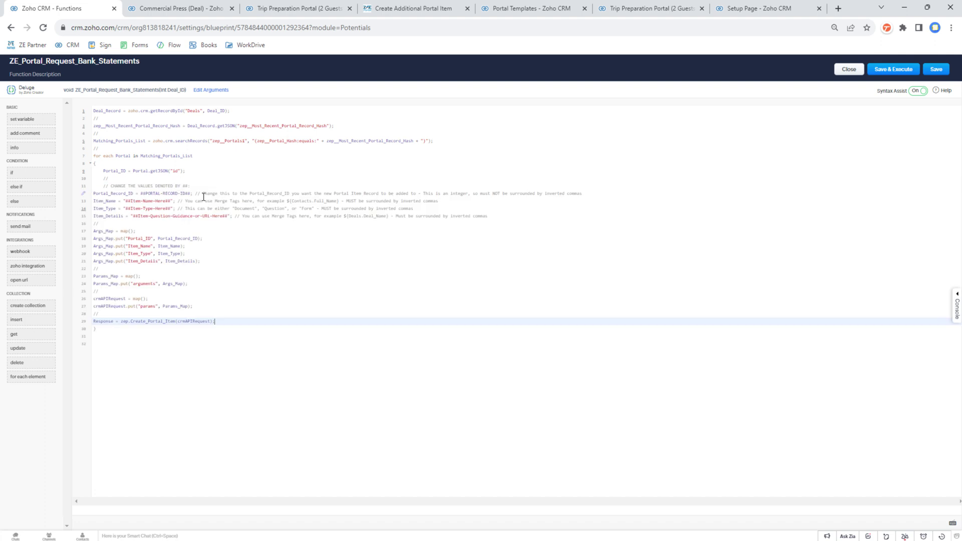
Indent the portal item script lines from Portal_Record_ID to Response so they align inside the for each loop.
left_click_drag(217, 323, 77, 197)
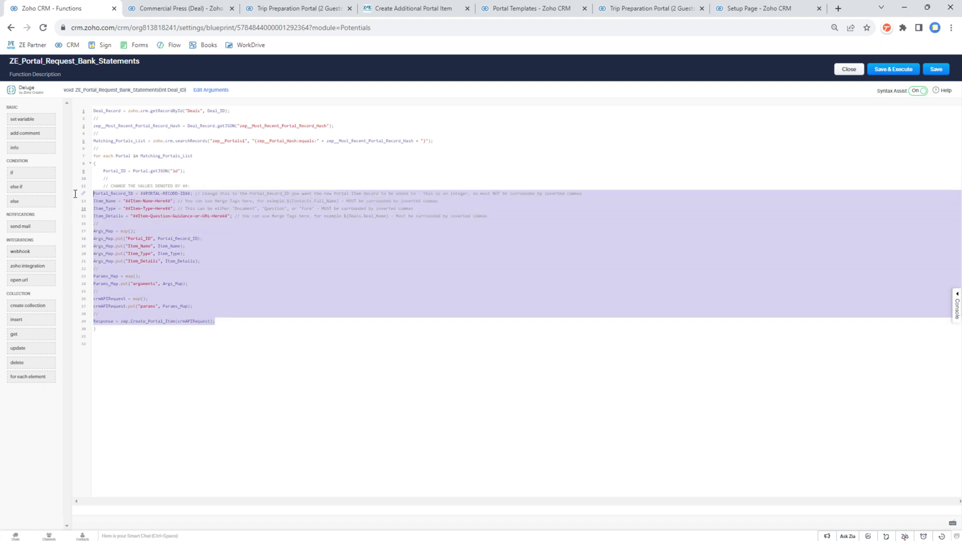
key("Tab")
left_click(254, 260)
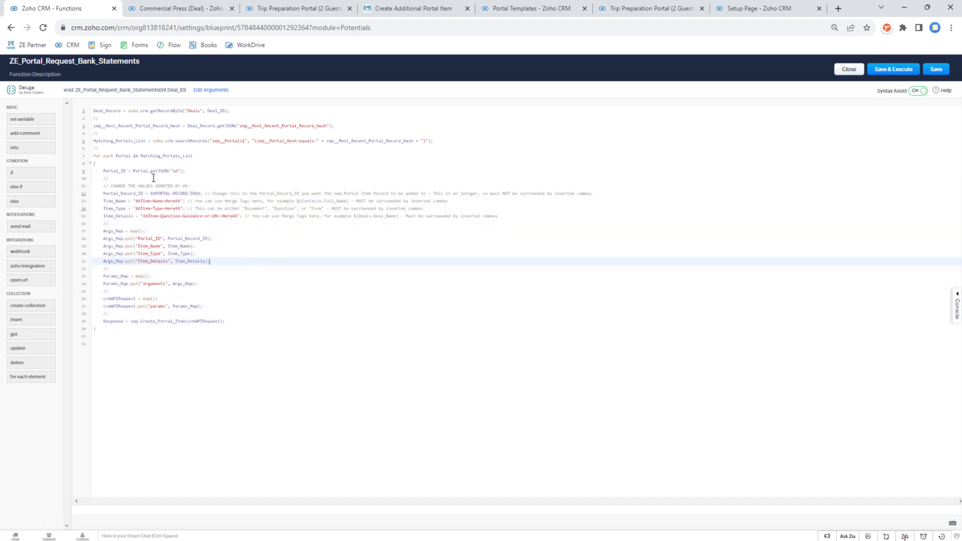
Rename the loop's Portal_ID variable to Portal_Record_ID and delete the placeholder Portal_Record_ID line below the CHANGE THE VALUES comment.
double_click(126, 194)
double_click(115, 171)
key("ctrl+v")
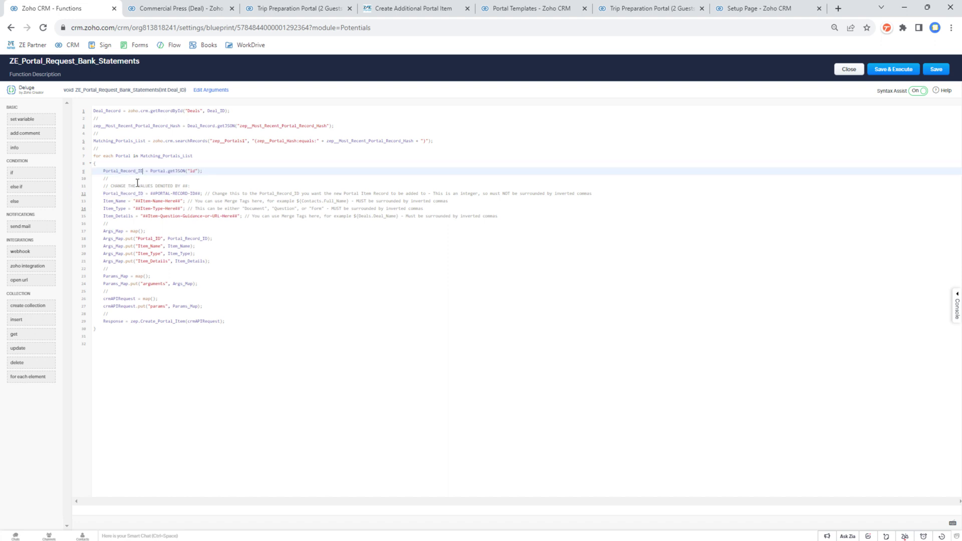
left_click_drag(596, 193, 54, 192)
key("BackSpace")
key("BackSpace")
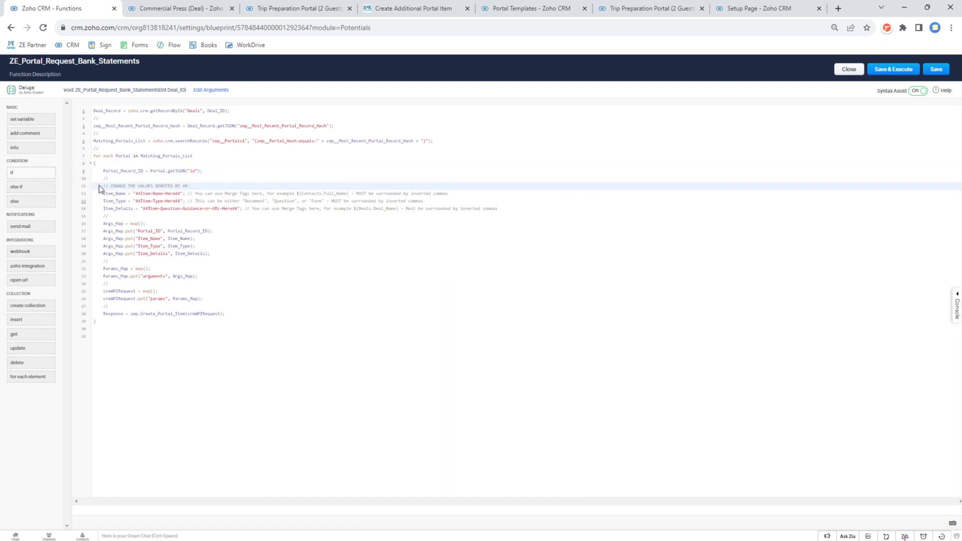
Set Item_Name to "Latest Bank Statements" and Item_Type to "Document" in the script.
left_click(136, 193)
left_click_drag(136, 193, 182, 193)
type("Latest Bank ")
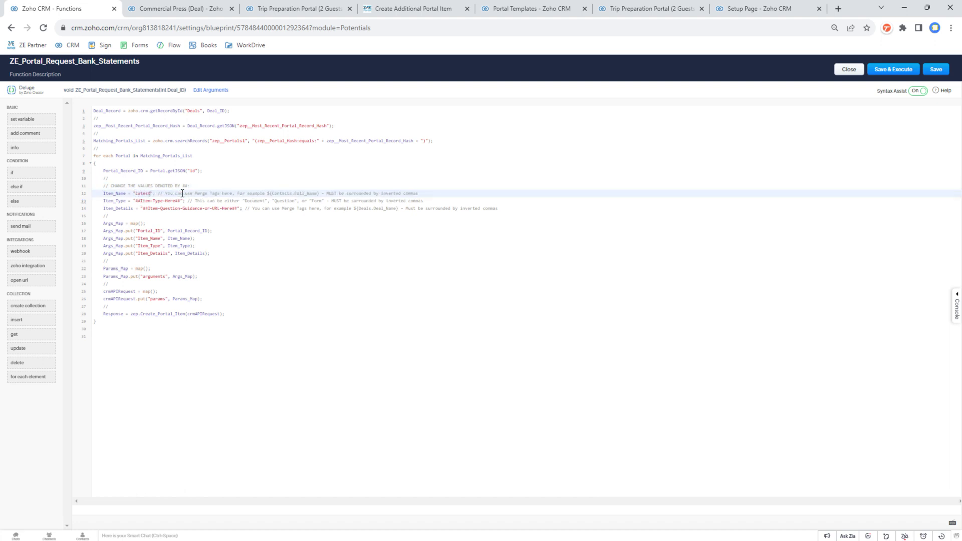
type("Statements")
double_click(255, 201)
key("ctrl+c")
left_click_drag(136, 201, 180, 201)
key("ctrl+v")
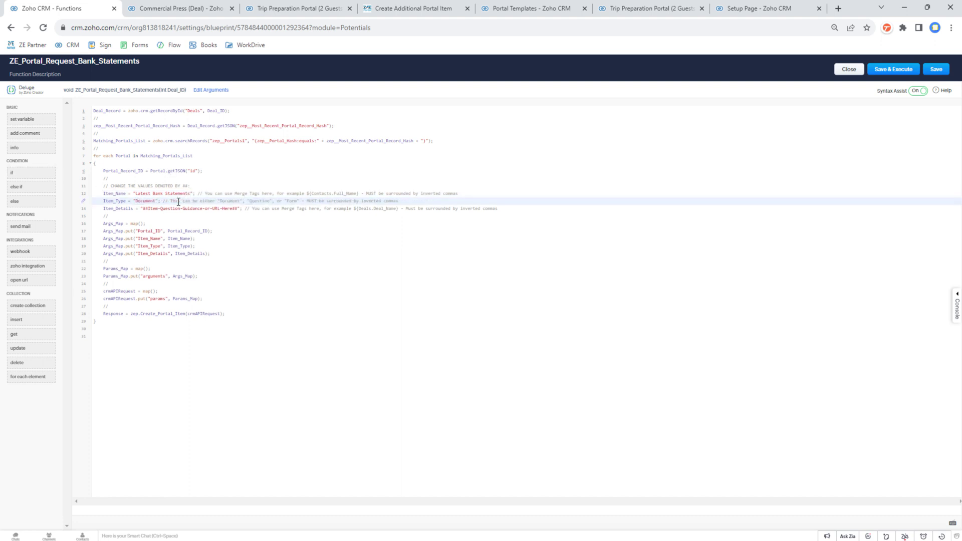
Set Item_Details to "Please upload your latest 3 months bank statements.".
left_click(146, 209)
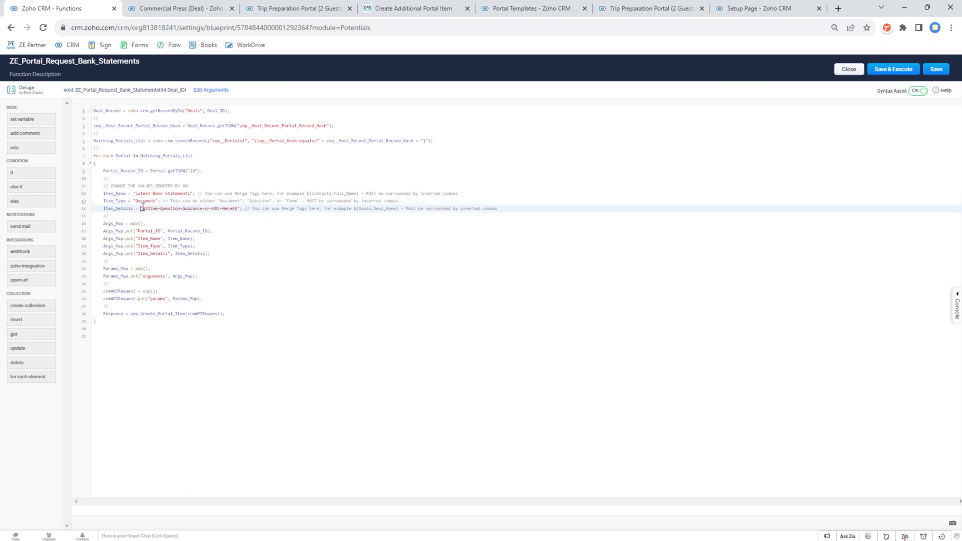
left_click_drag(143, 208, 238, 205)
type("Please upload y")
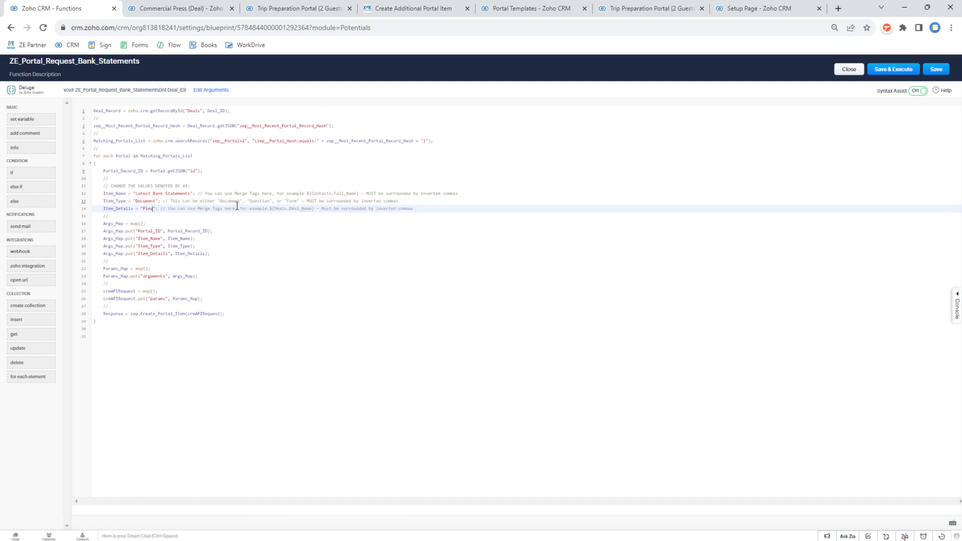
type("our latest 3 m")
type("onths bank stateme")
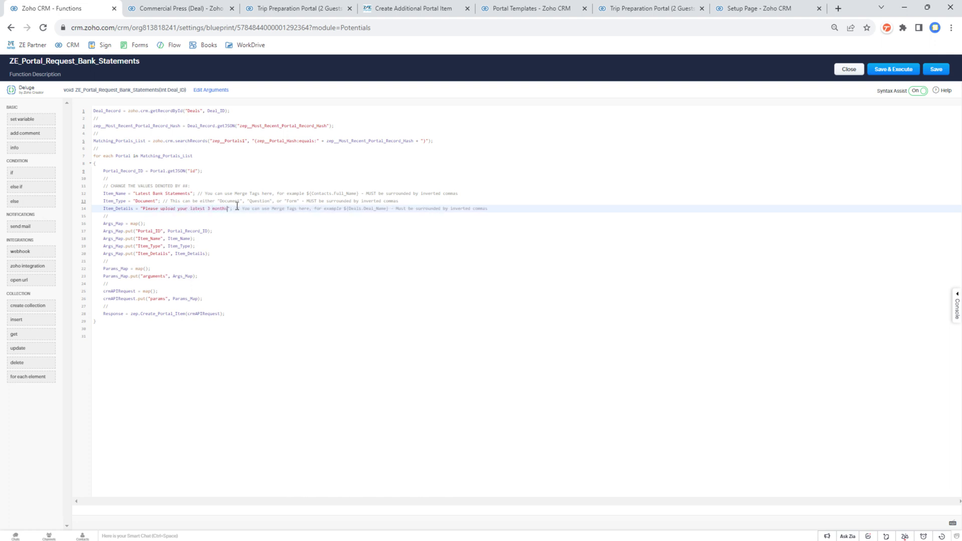
type("nts.")
left_click(275, 261)
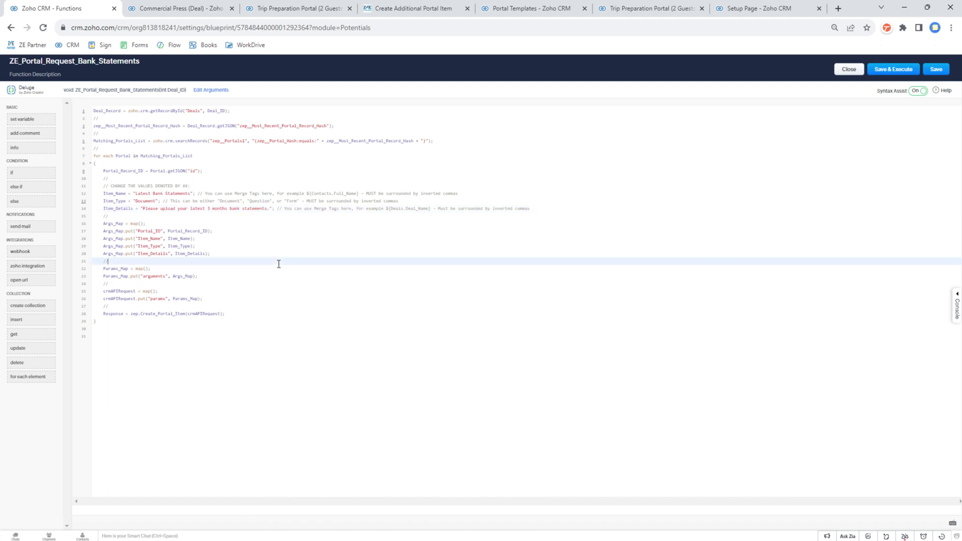
Save the ZE_Portal_Request_Bank_Statements function and republish the TEST Deals blueprint, accepting the loop.
left_click(236, 313)
left_click(936, 69)
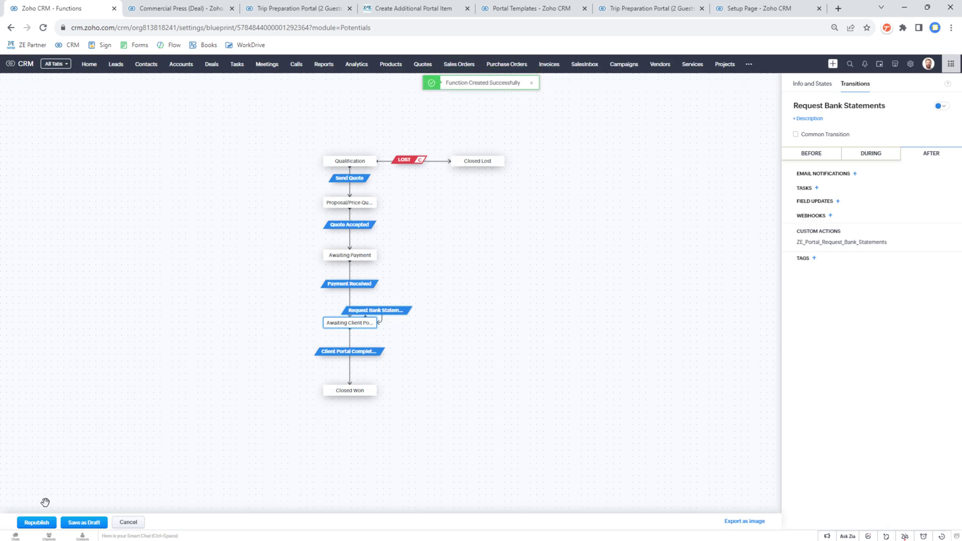
left_click(37, 522)
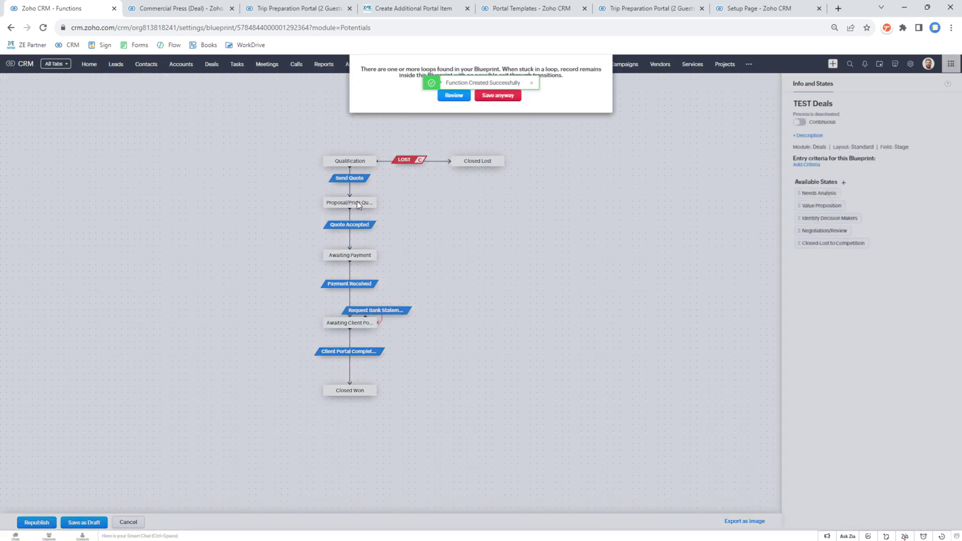
left_click(492, 96)
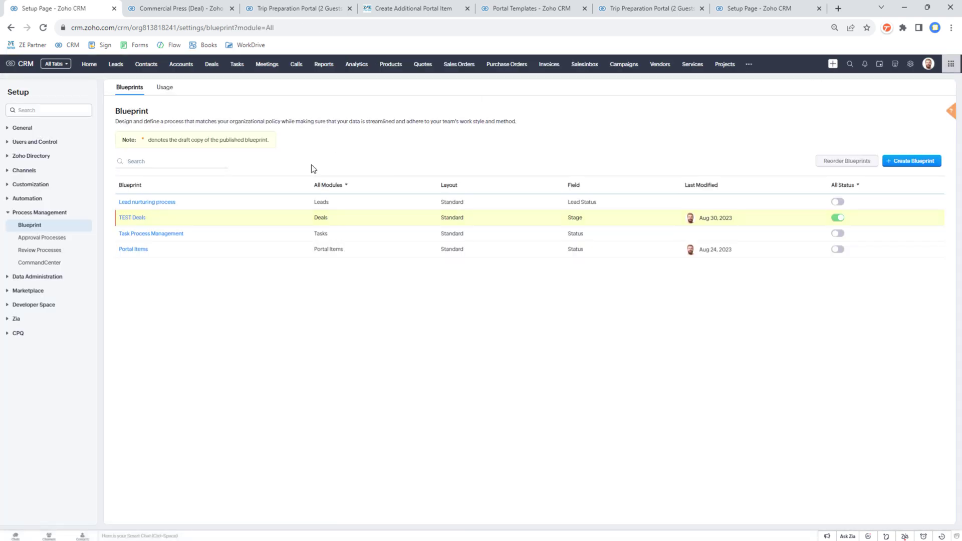
Open the Morlong Associates deal from the Deals list and set its stage to Qualification.
left_click(185, 9)
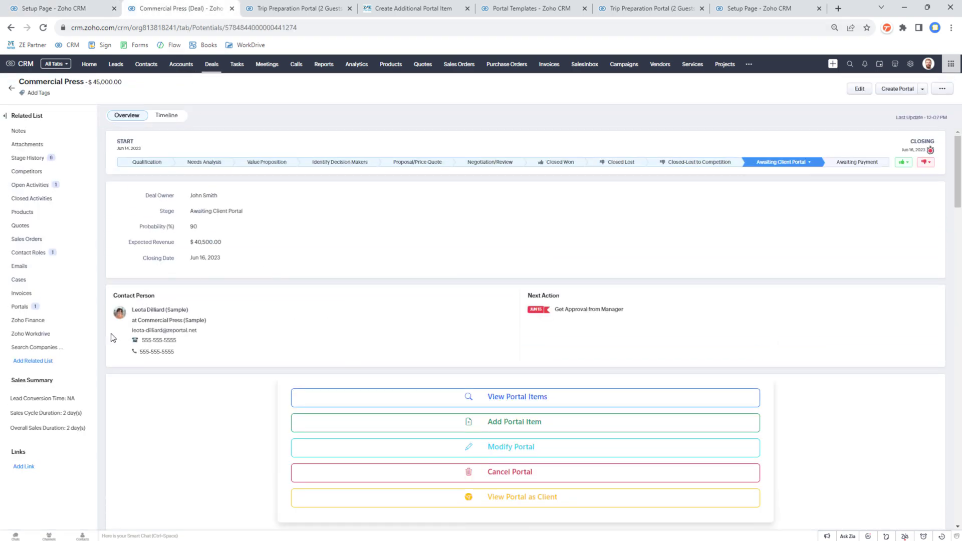
left_click(20, 306)
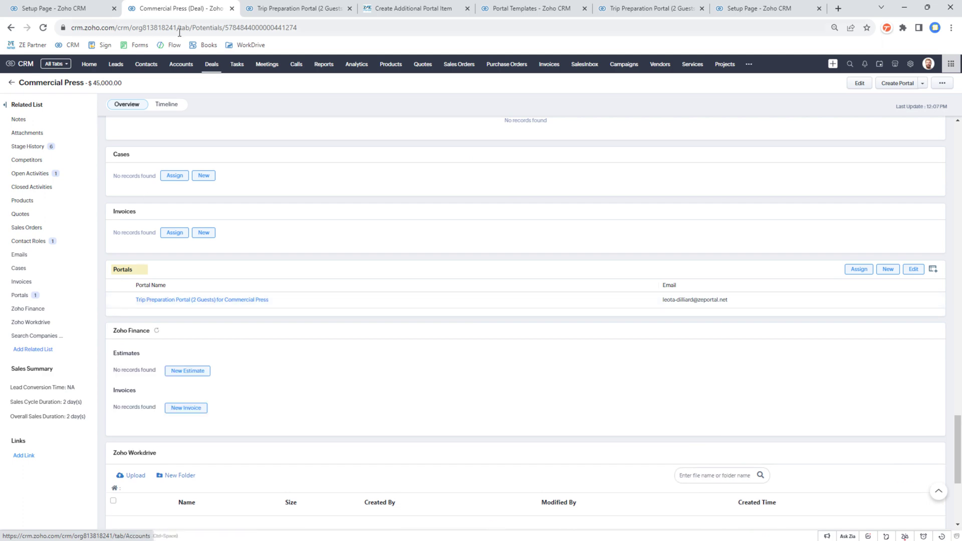
left_click(211, 65)
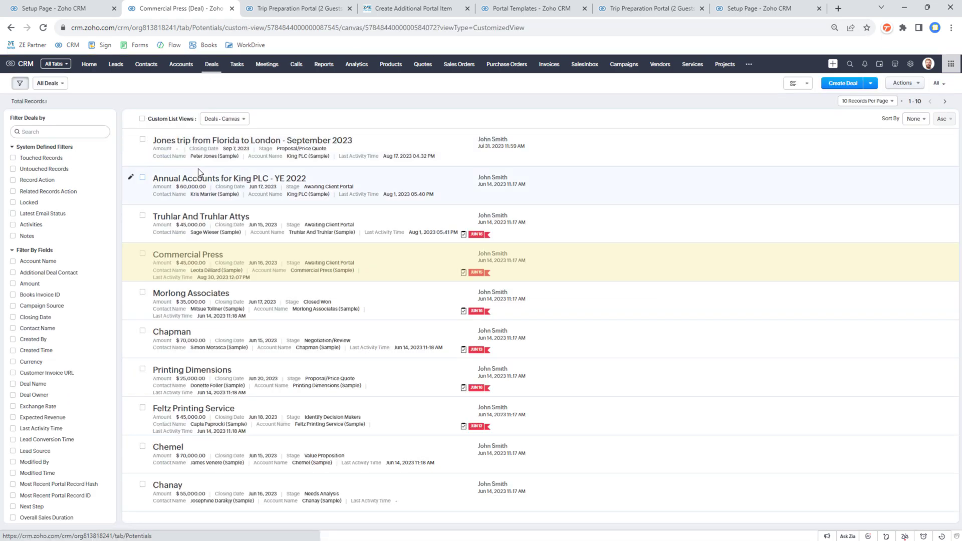
left_click(202, 296)
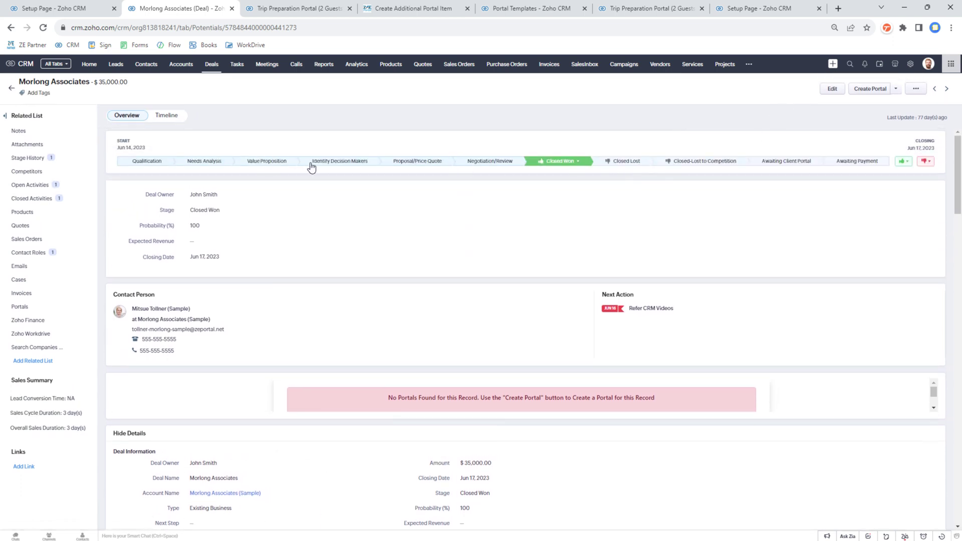
left_click(165, 164)
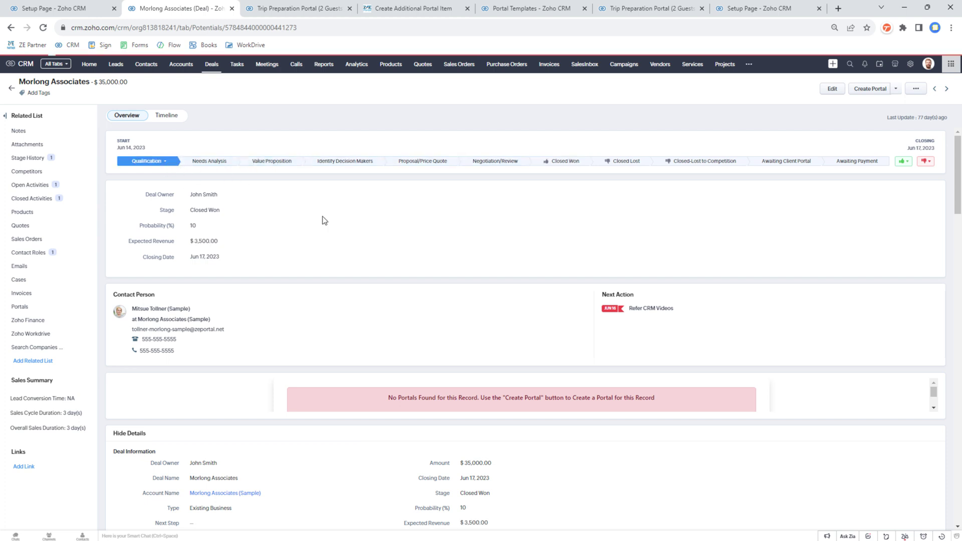
Advance the deal to Awaiting Client Portal through the Send Quote transition with description "asfsafasfa", Quote Accepted and Payment Received.
left_click(177, 158)
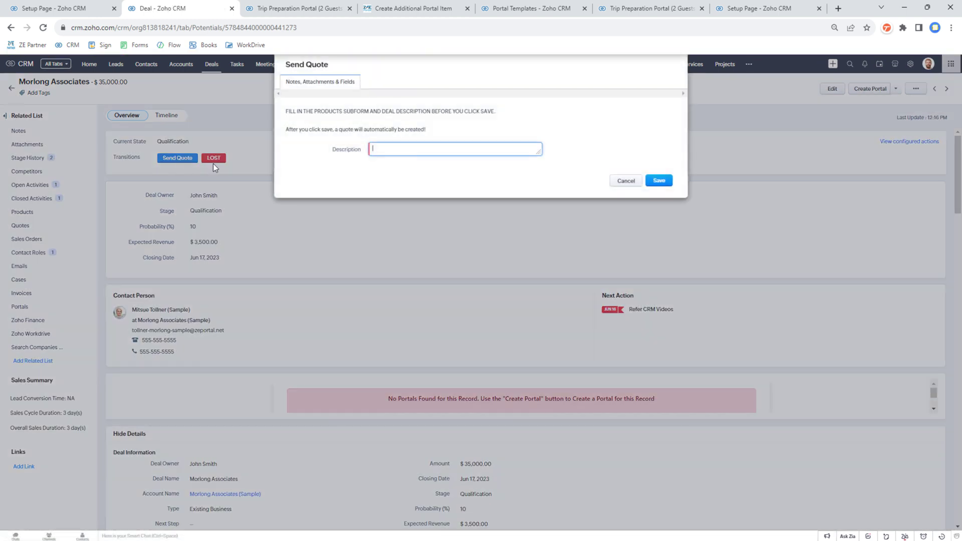
type("testing")
left_click(657, 193)
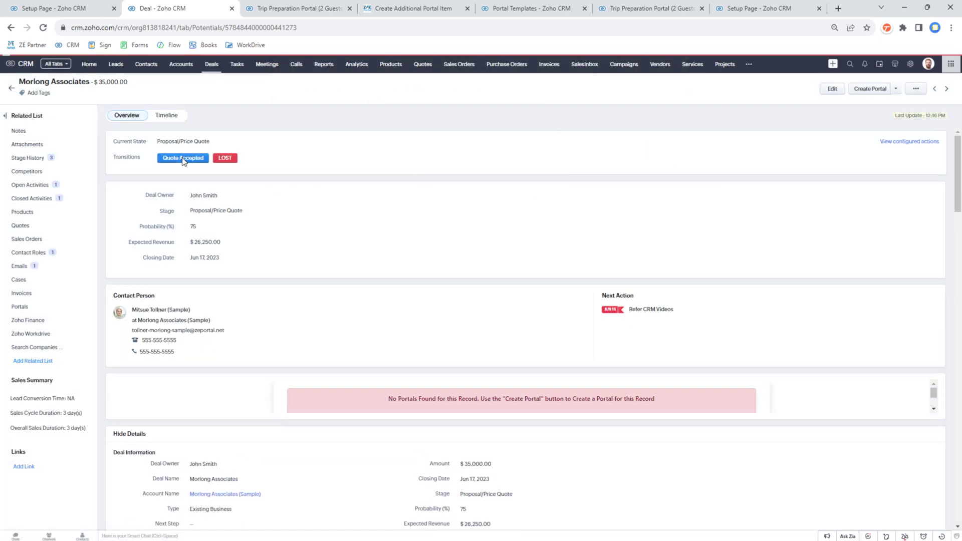
left_click(182, 158)
left_click(662, 142)
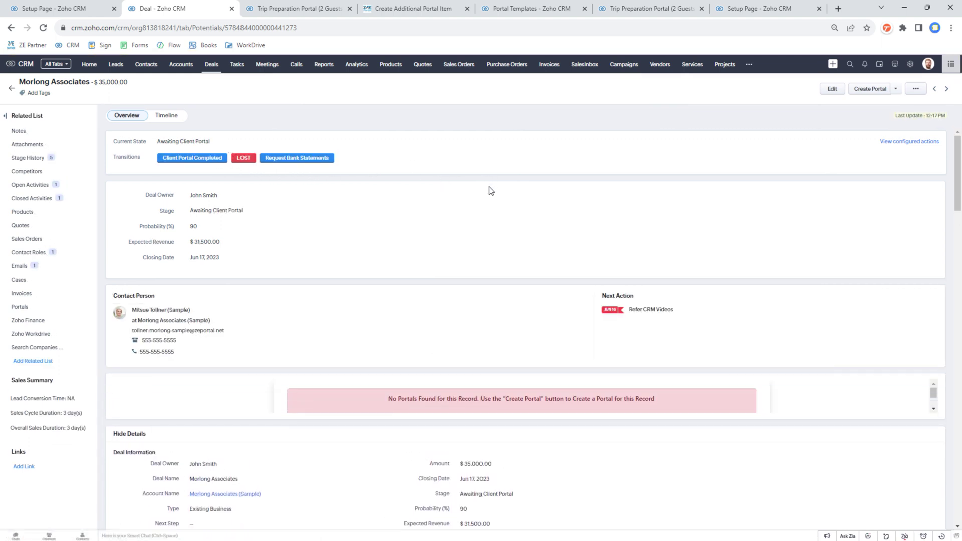
Reload the deal and check its Portals related list and Most Recent Portal Record Hash field.
right_click(443, 315)
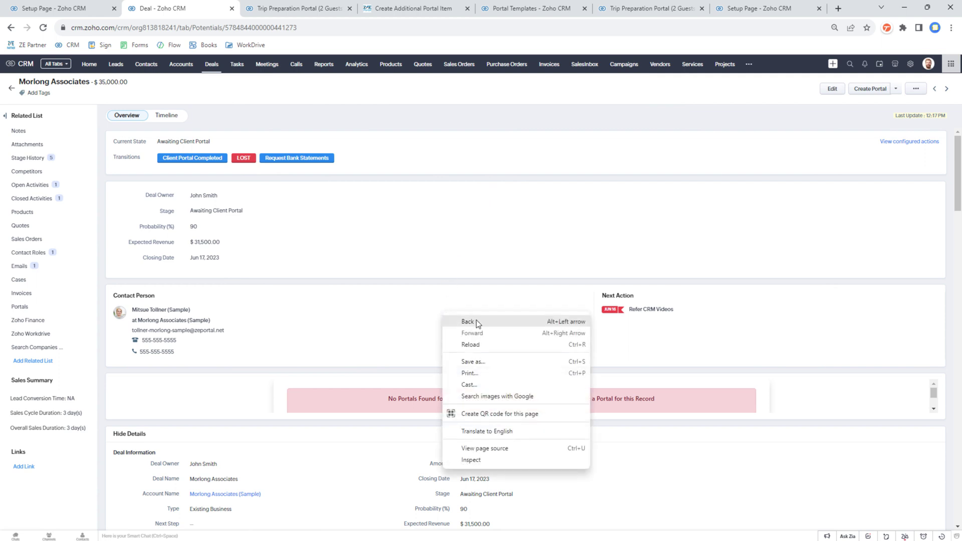
left_click(476, 351)
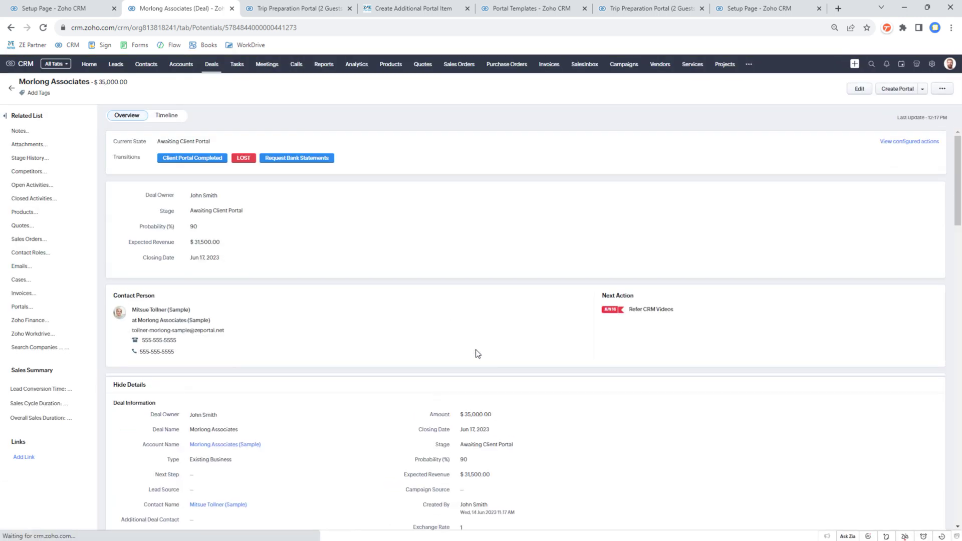
left_click(31, 306)
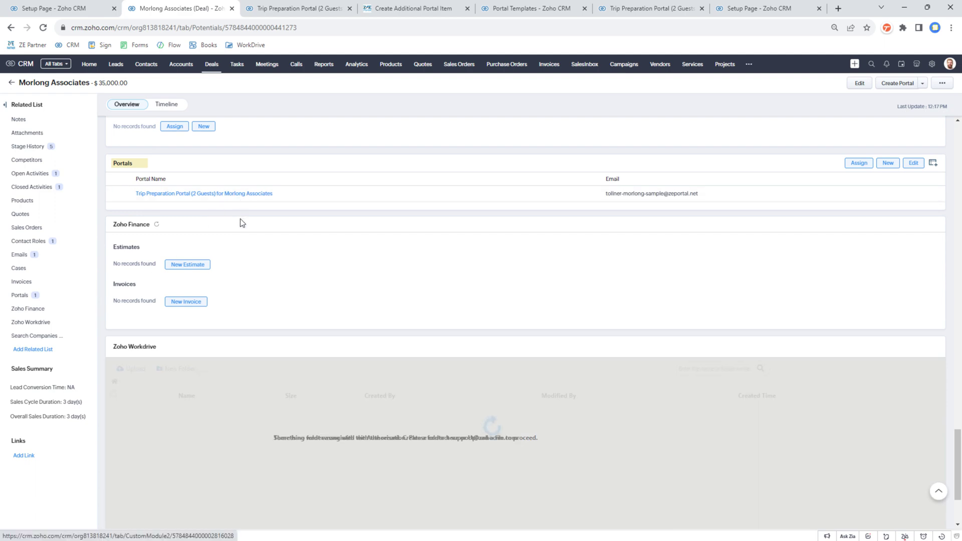
scroll(329, 311, "up", 10)
scroll(328, 312, "up", 15)
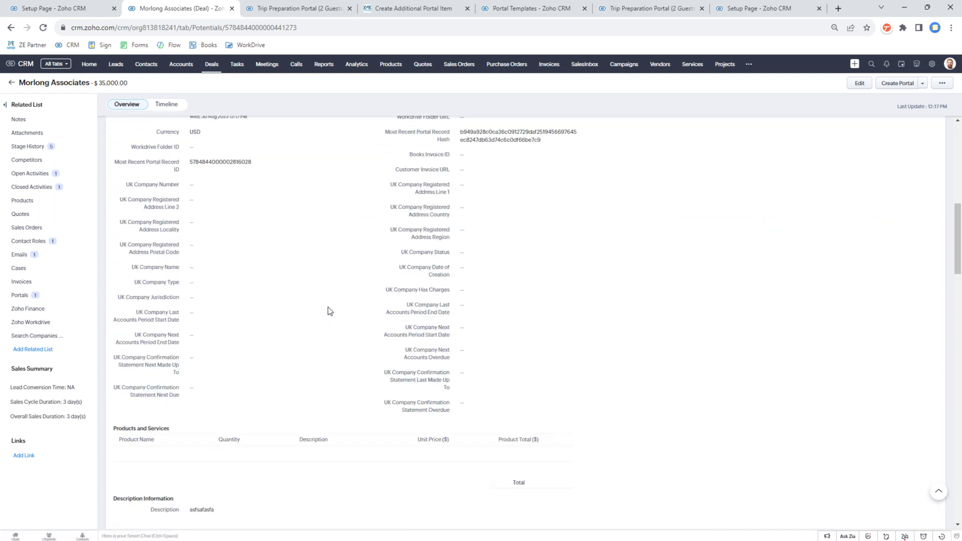
scroll(433, 343, "down", 4)
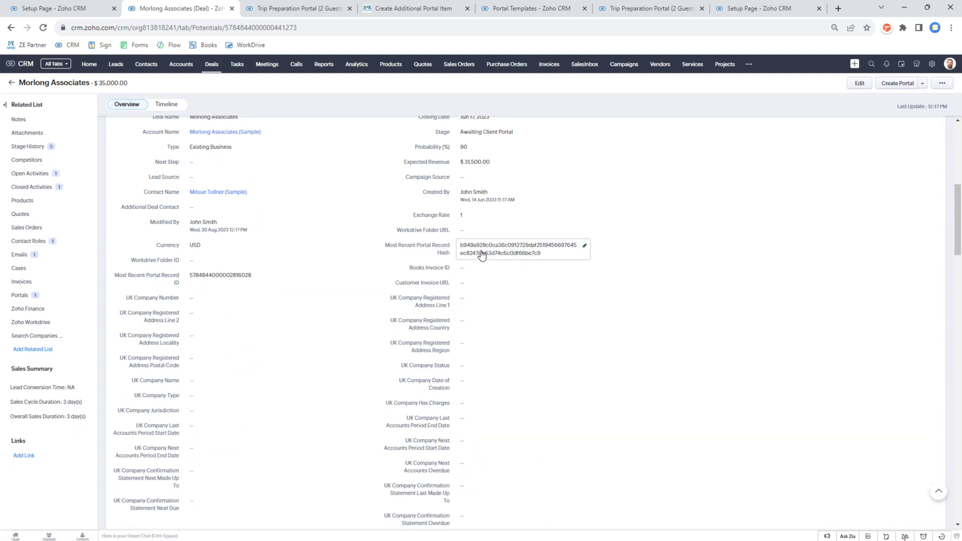
scroll(483, 257, "up", 7)
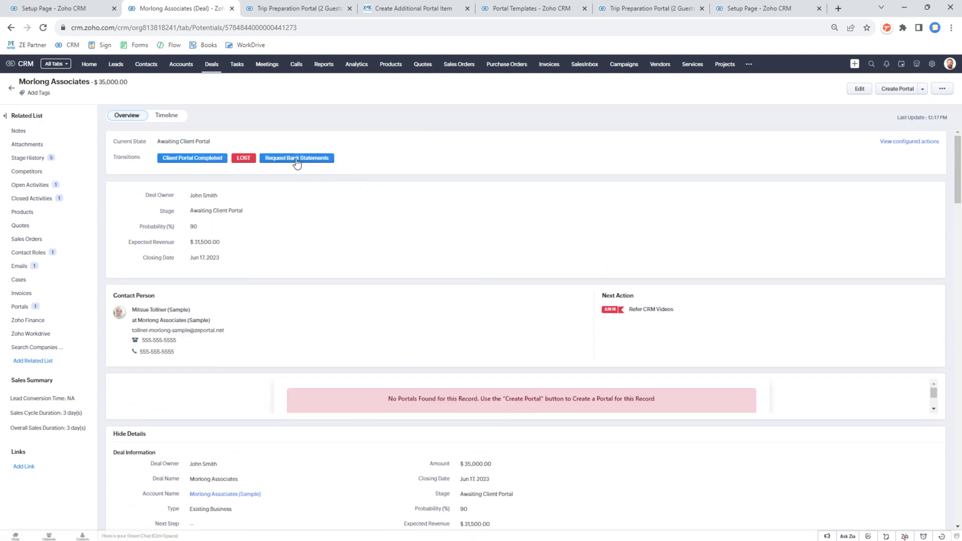
Run the Request Bank Statements transition on the Morlong Associates deal, reload the deal and view its portal items.
left_click(296, 158)
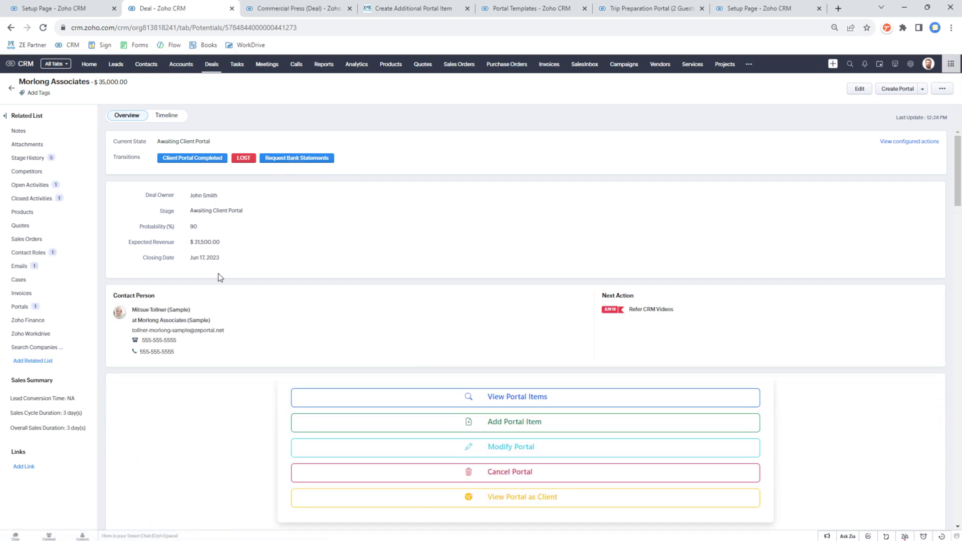
left_click(493, 399)
right_click(499, 255)
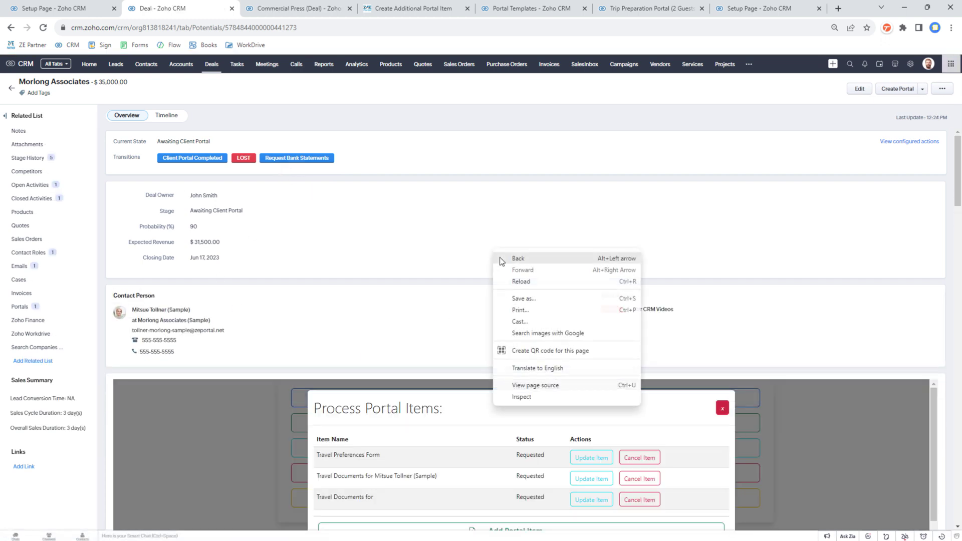
left_click(515, 277)
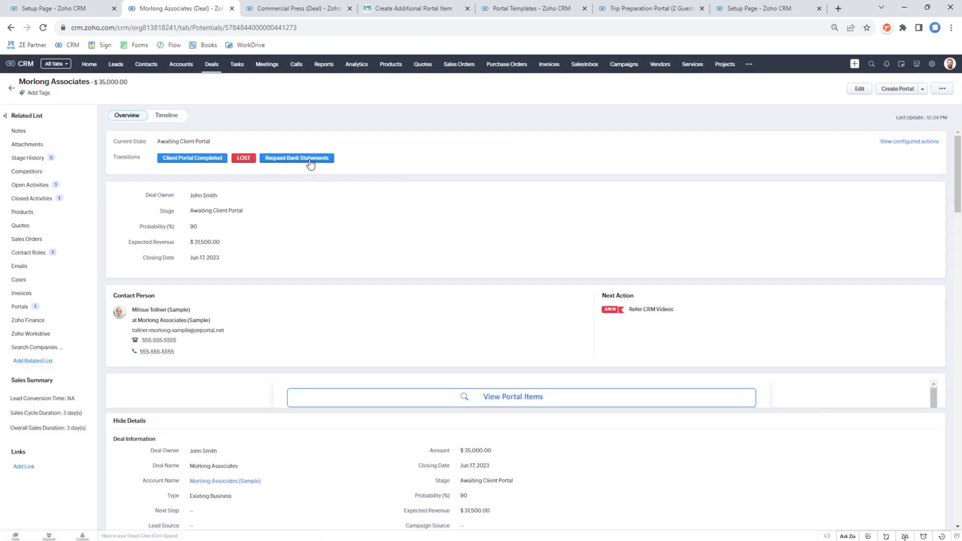
left_click(453, 393)
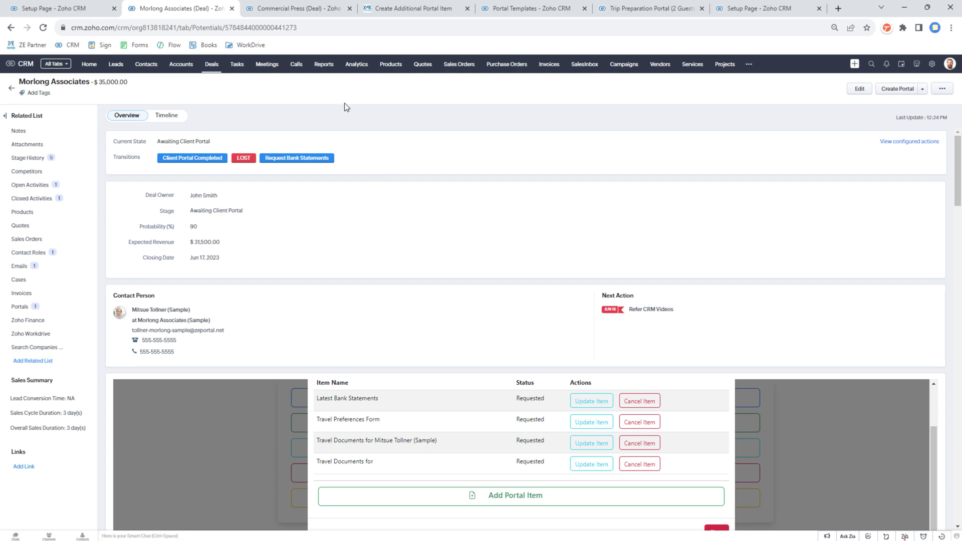
Go from the Create Additional Portal Item article to the ZE Portal website and open the free trial checkout.
left_click(439, 9)
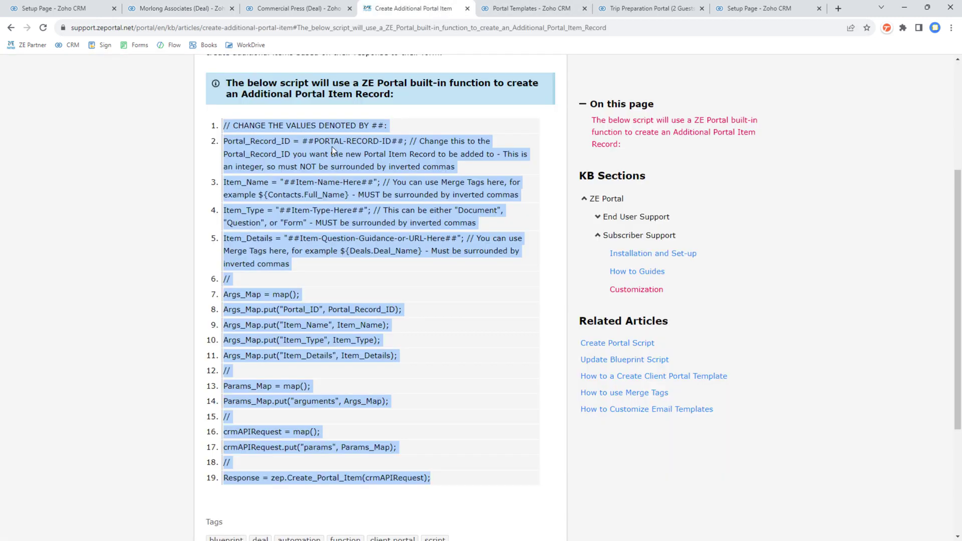
scroll(332, 147, "up", 5)
left_click(197, 71)
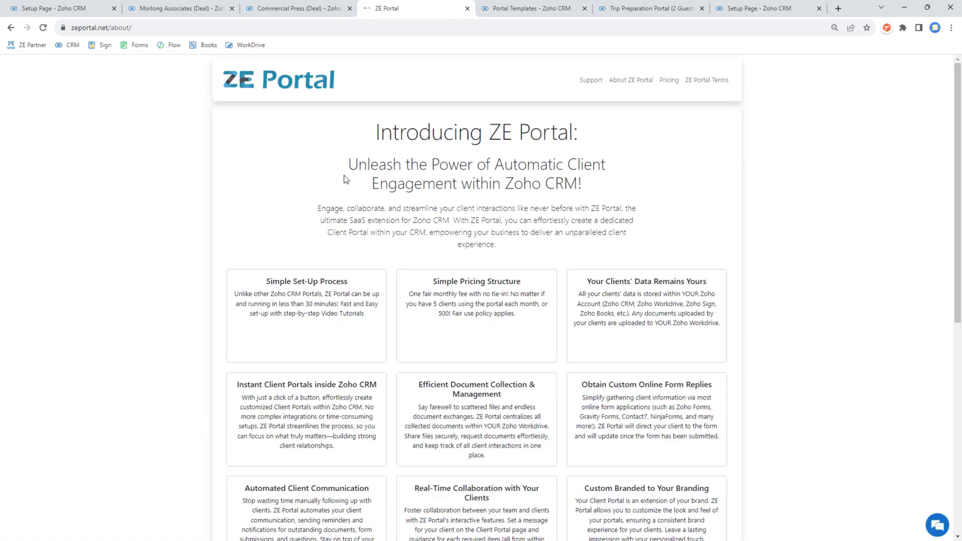
scroll(577, 159, "down", 8)
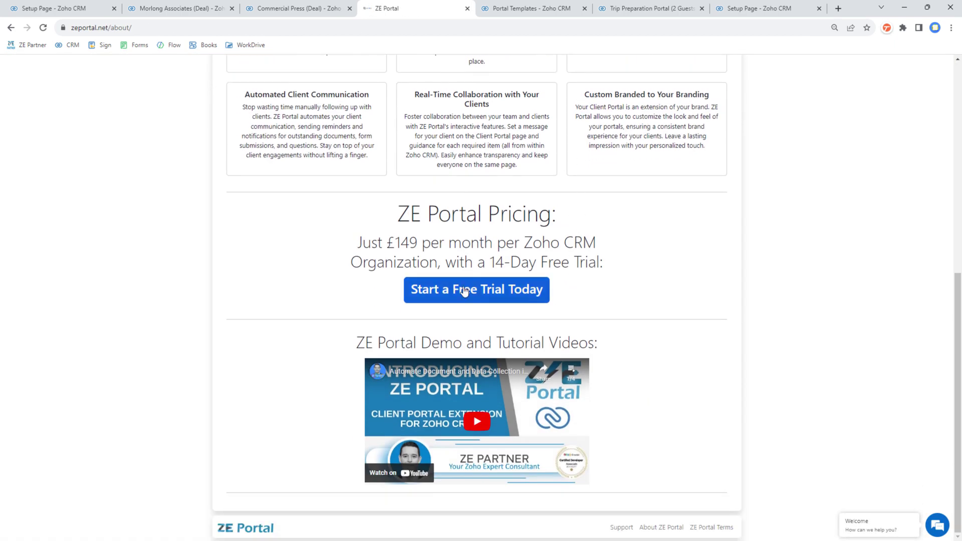
left_click(510, 293)
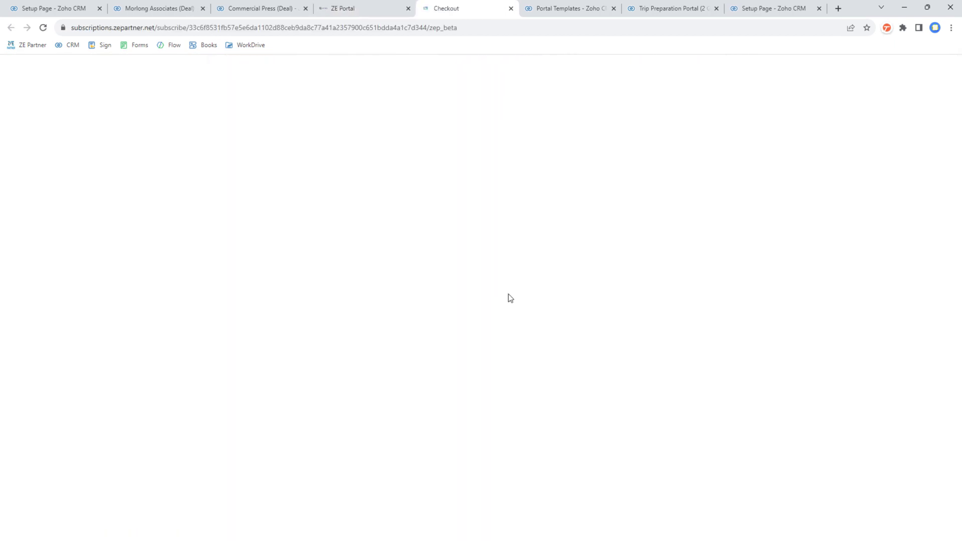
Copy the CRM organization ID from the Morlong Associates deal's web address into the checkout form's CRM Org ID field.
scroll(536, 213, "down", 3)
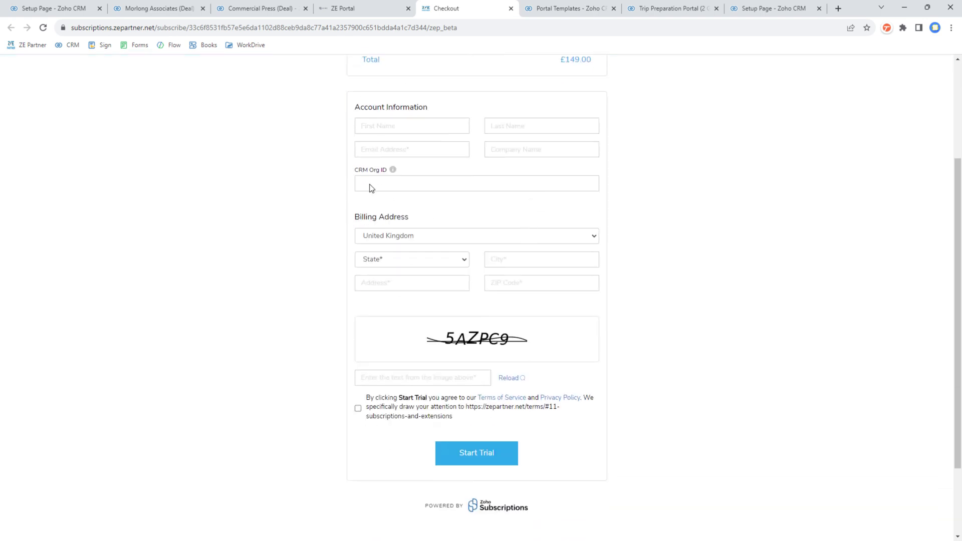
left_click(379, 184)
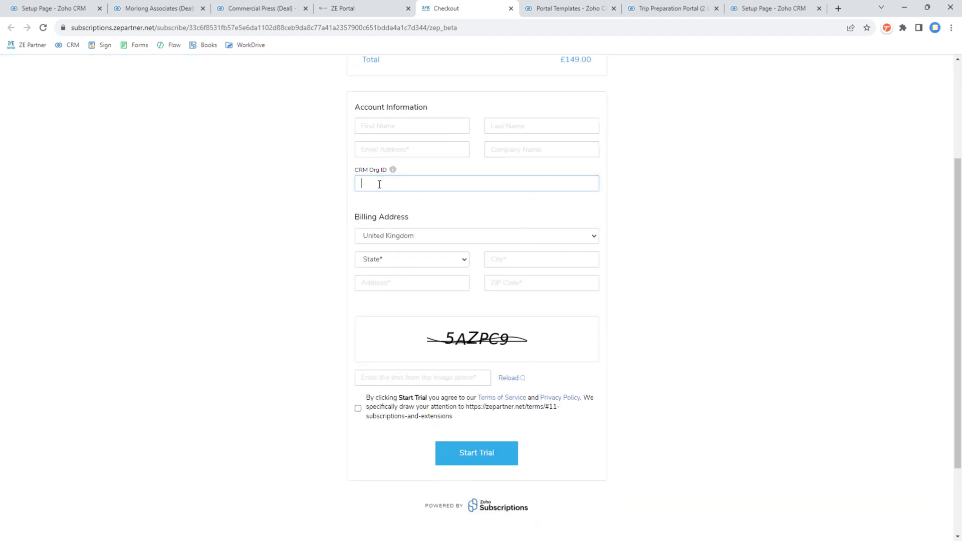
left_click(142, 12)
left_click(164, 28)
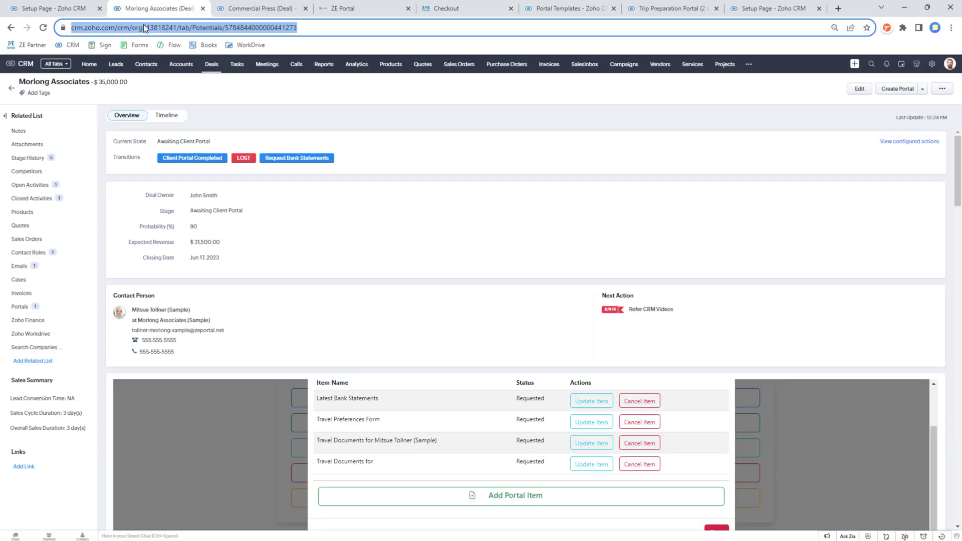
double_click(158, 30)
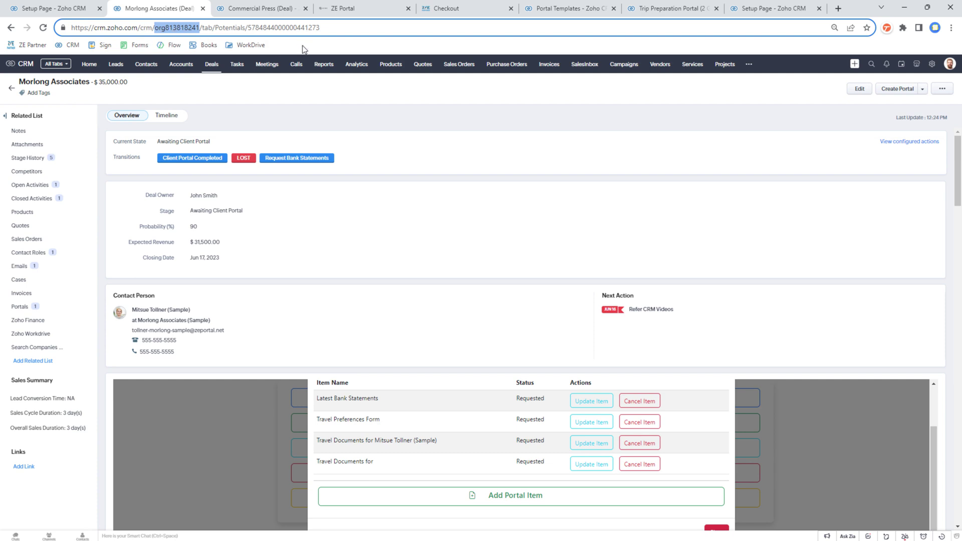
key("ctrl+c")
left_click(440, 8)
key("ctrl+v")
left_click(635, 161)
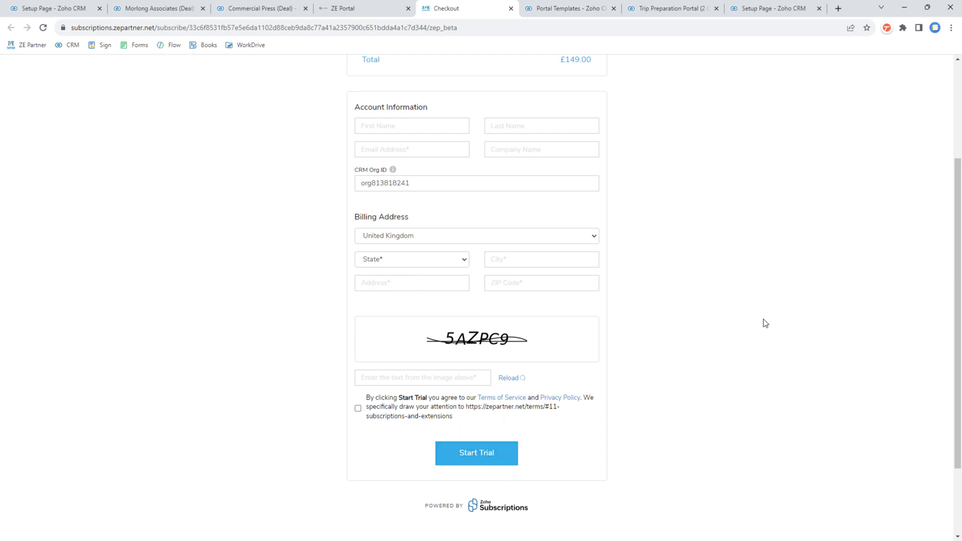
scroll(762, 322, "up", 3)
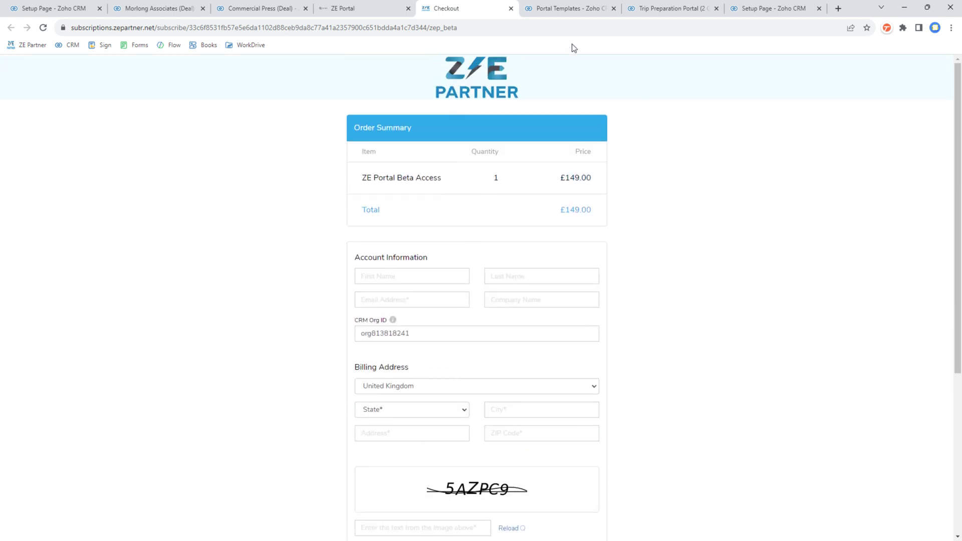
From the ZE Portal website, open the support knowledge base's Where to Start article under Subscriber Support, Installation and Set-up, and review its steps.
left_click(374, 11)
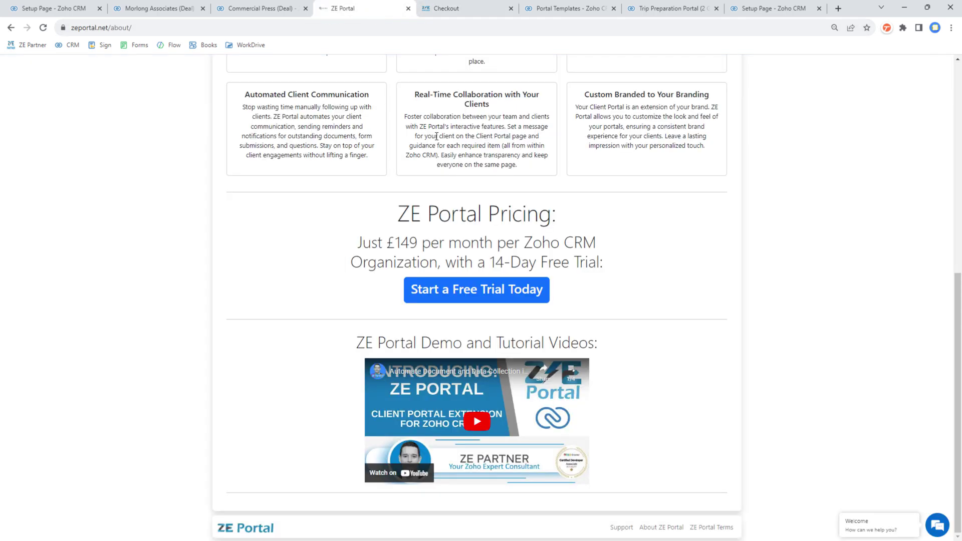
scroll(602, 85, "up", 10)
left_click(600, 84)
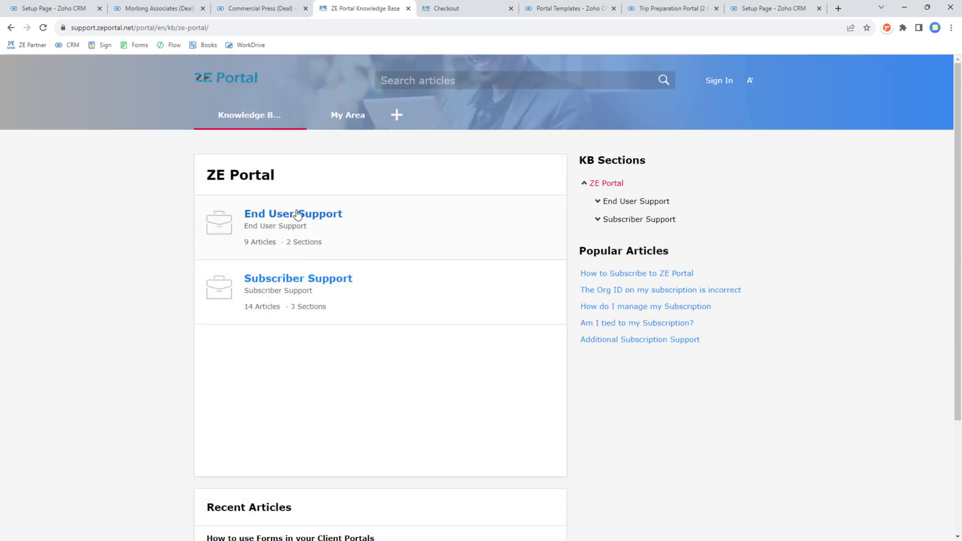
left_click(320, 275)
left_click(319, 235)
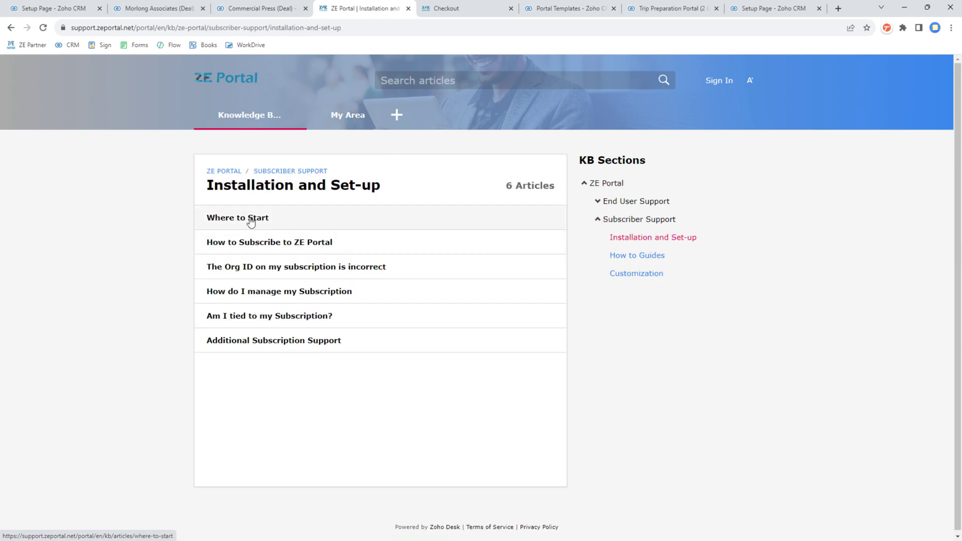
left_click(251, 218)
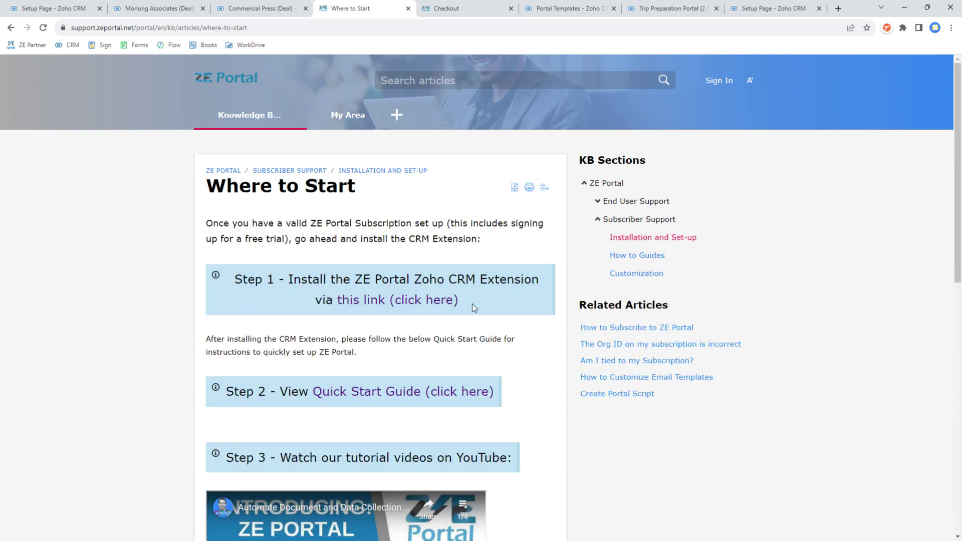
scroll(472, 306, "down", 1)
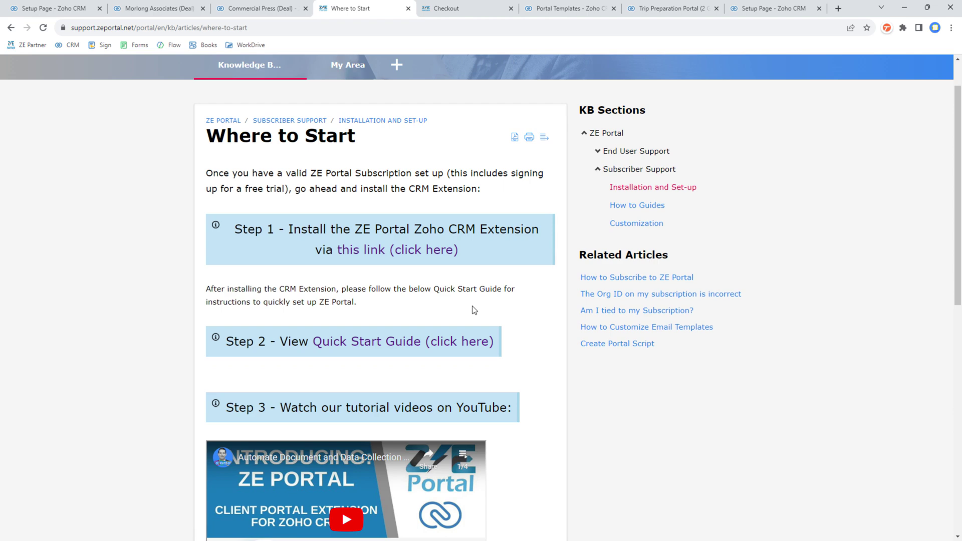
scroll(473, 307, "down", 3)
scroll(483, 307, "up", 3)
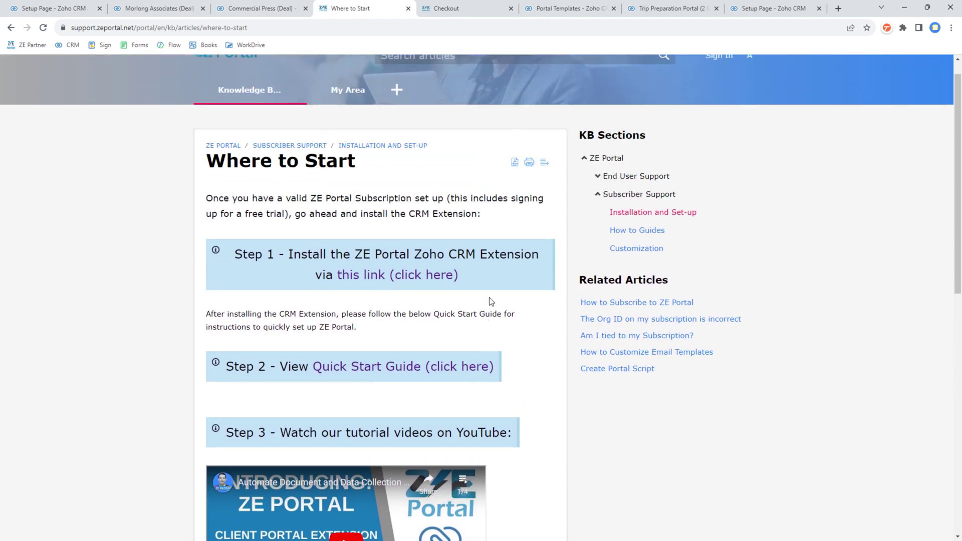